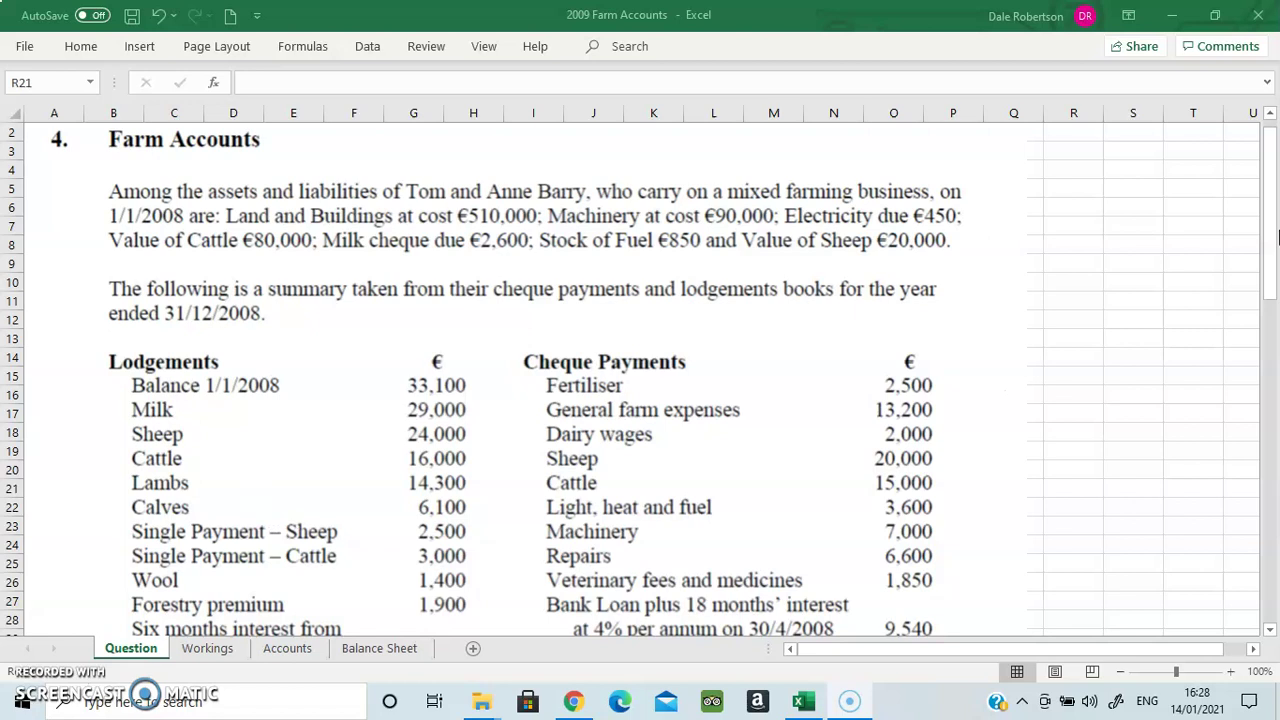
- Read the farm accounts question on the Question sheet, including the lodgements, cheque payments and notes (i) to (vii), and glance at the Workings sheet
drag(1274, 218, 1274, 276)
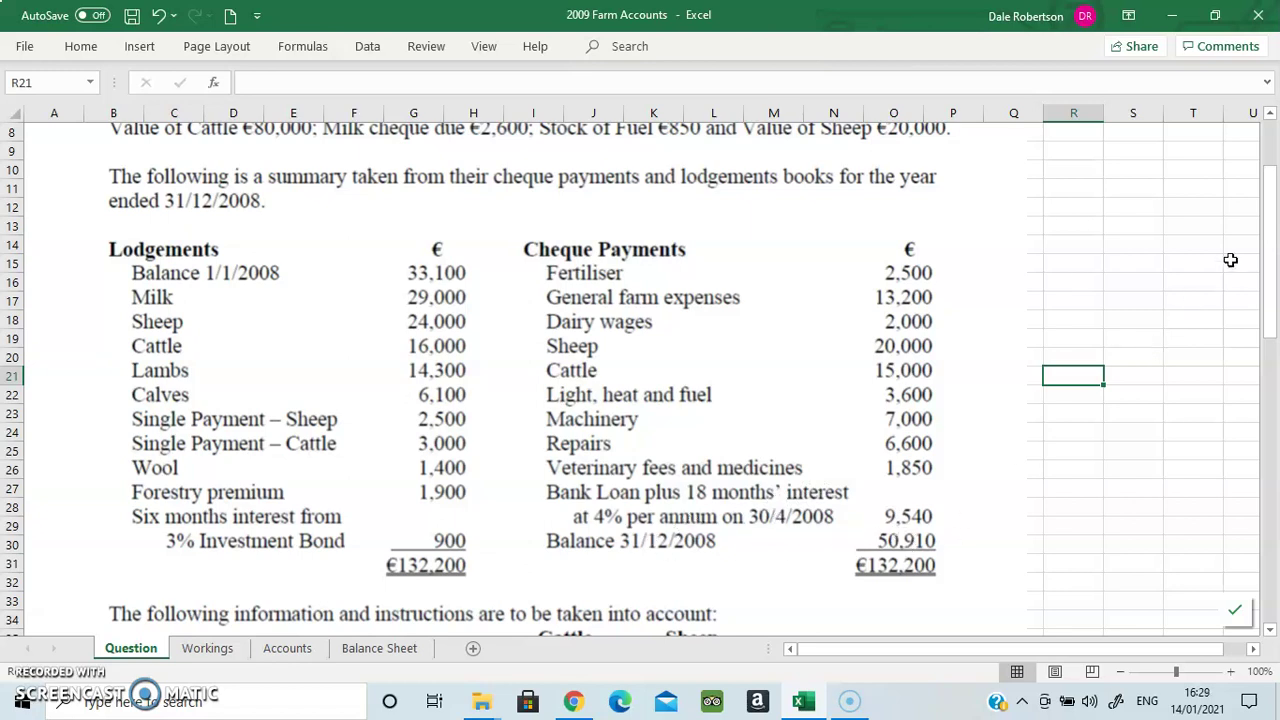
drag(1267, 247, 1270, 402)
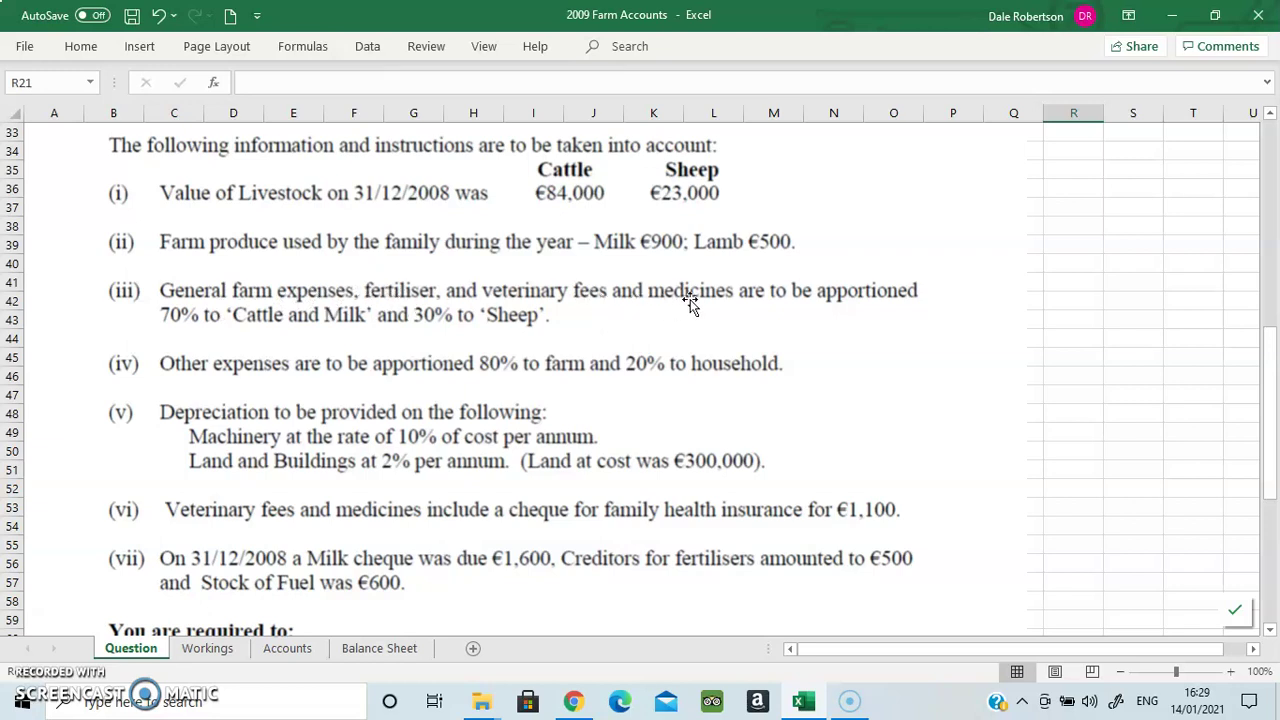
drag(1276, 374, 1276, 232)
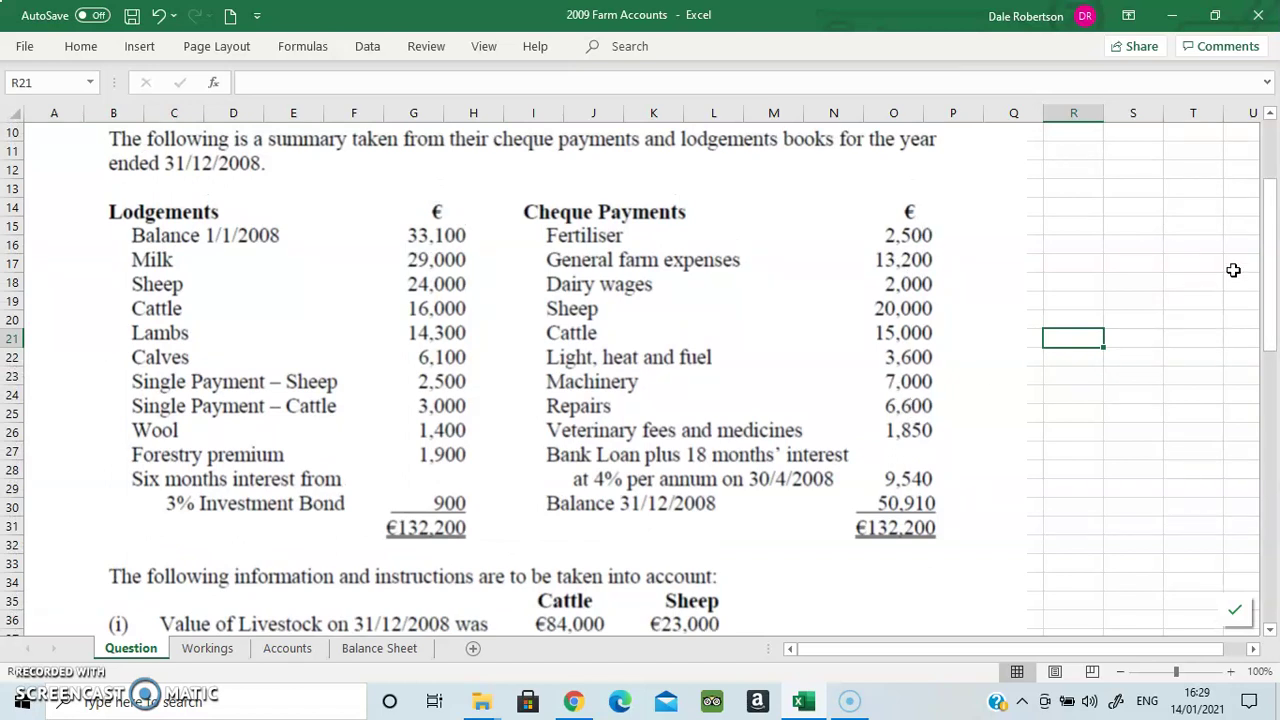
mouse_move(1270, 264)
mouse_down()
mouse_move(1274, 328)
mouse_move(1272, 268)
mouse_up()
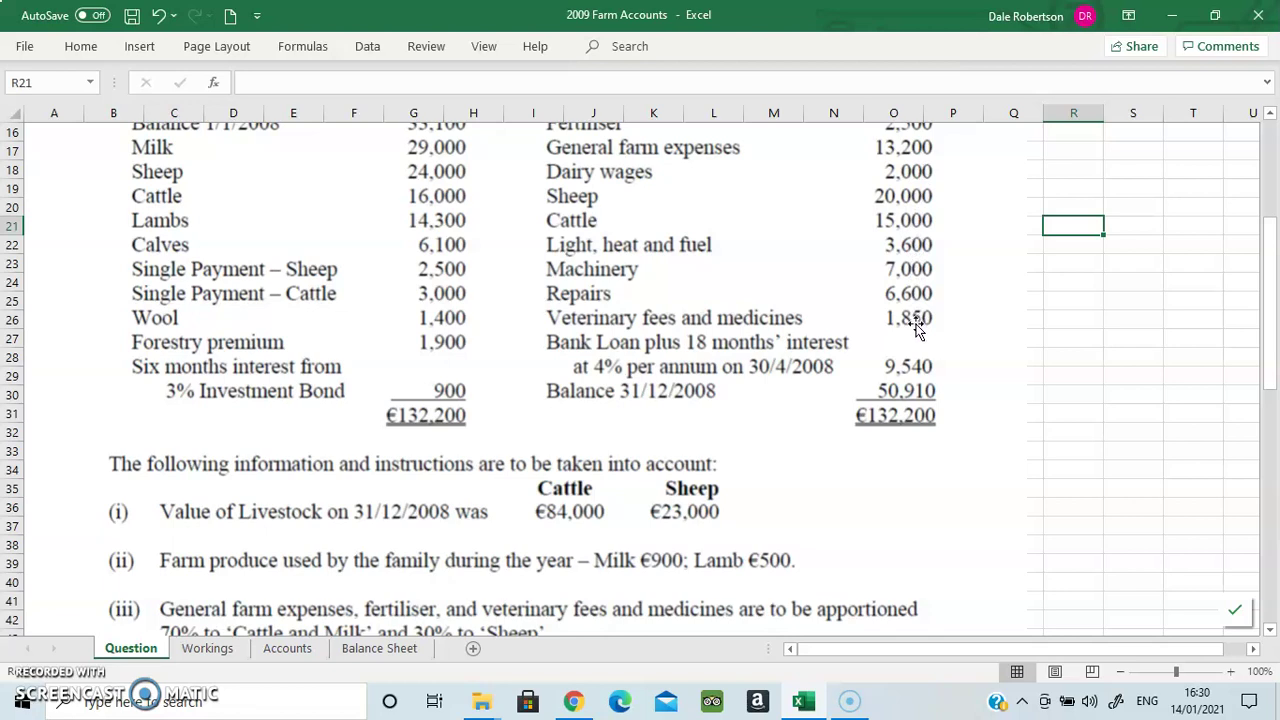
drag(1270, 319, 1270, 359)
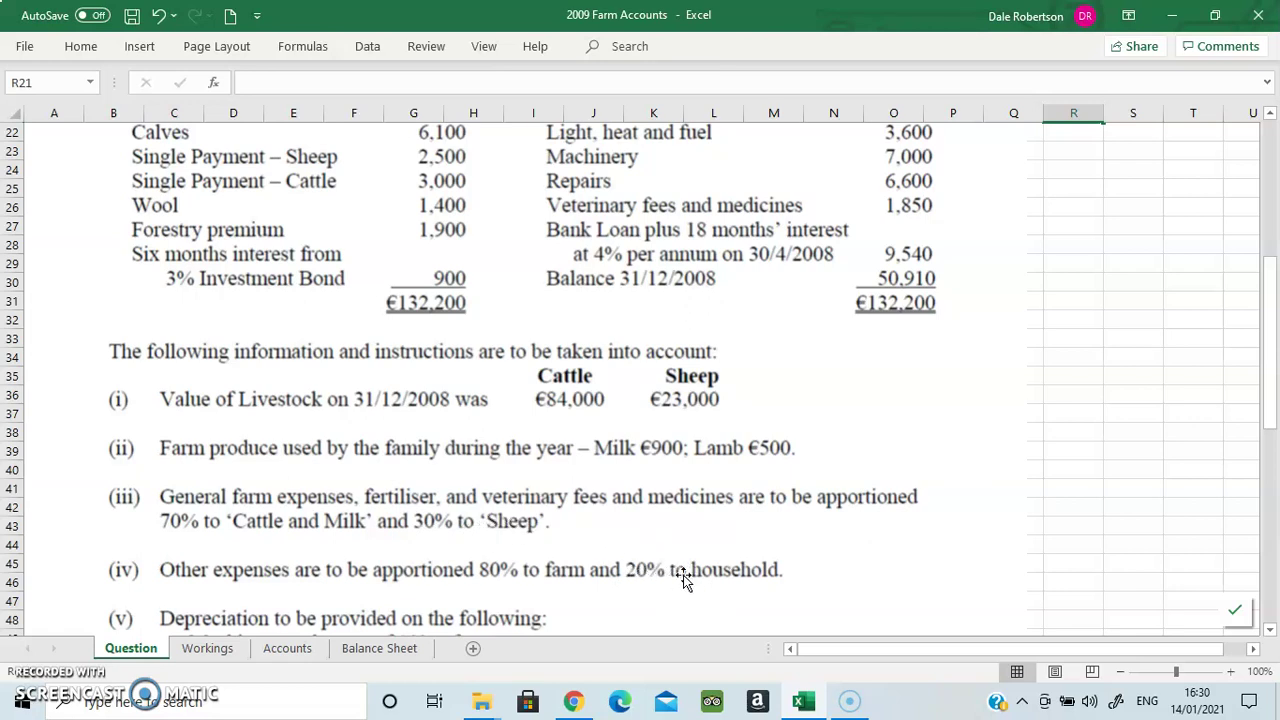
drag(1275, 328, 1276, 394)
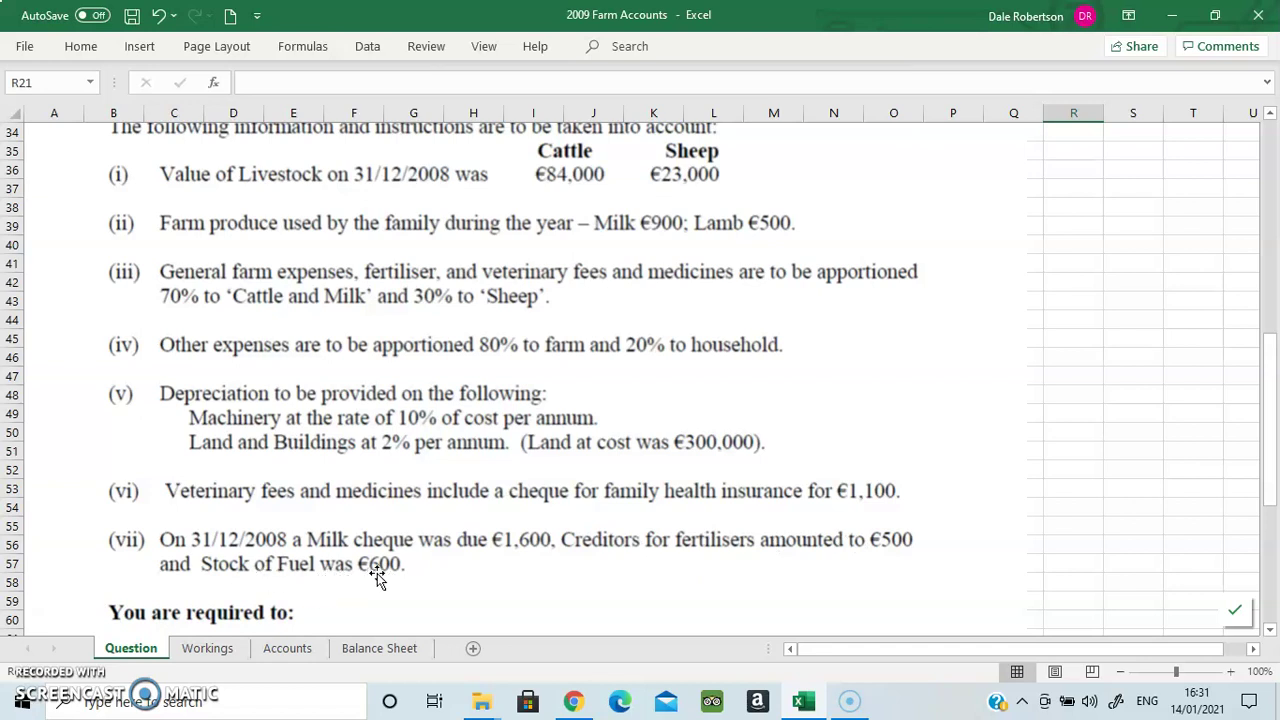
mouse_move(1270, 448)
mouse_down()
mouse_move(1250, 200)
mouse_move(1272, 440)
mouse_up()
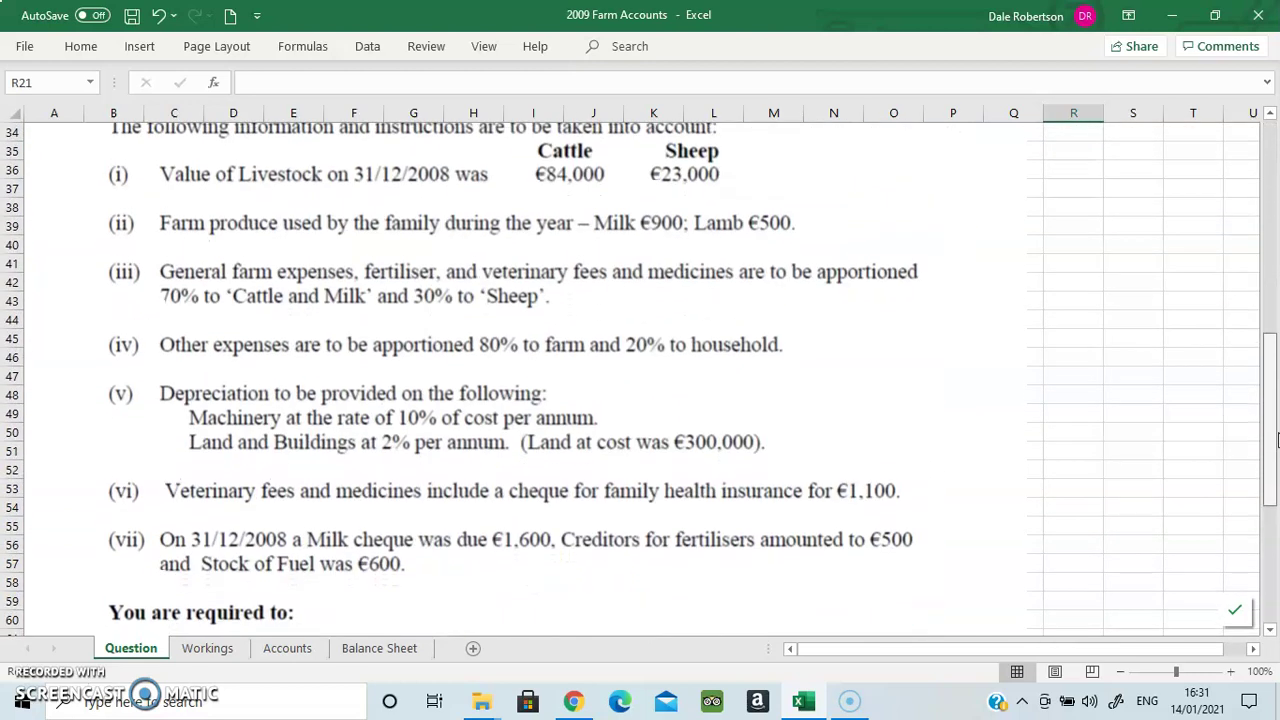
click(218, 652)
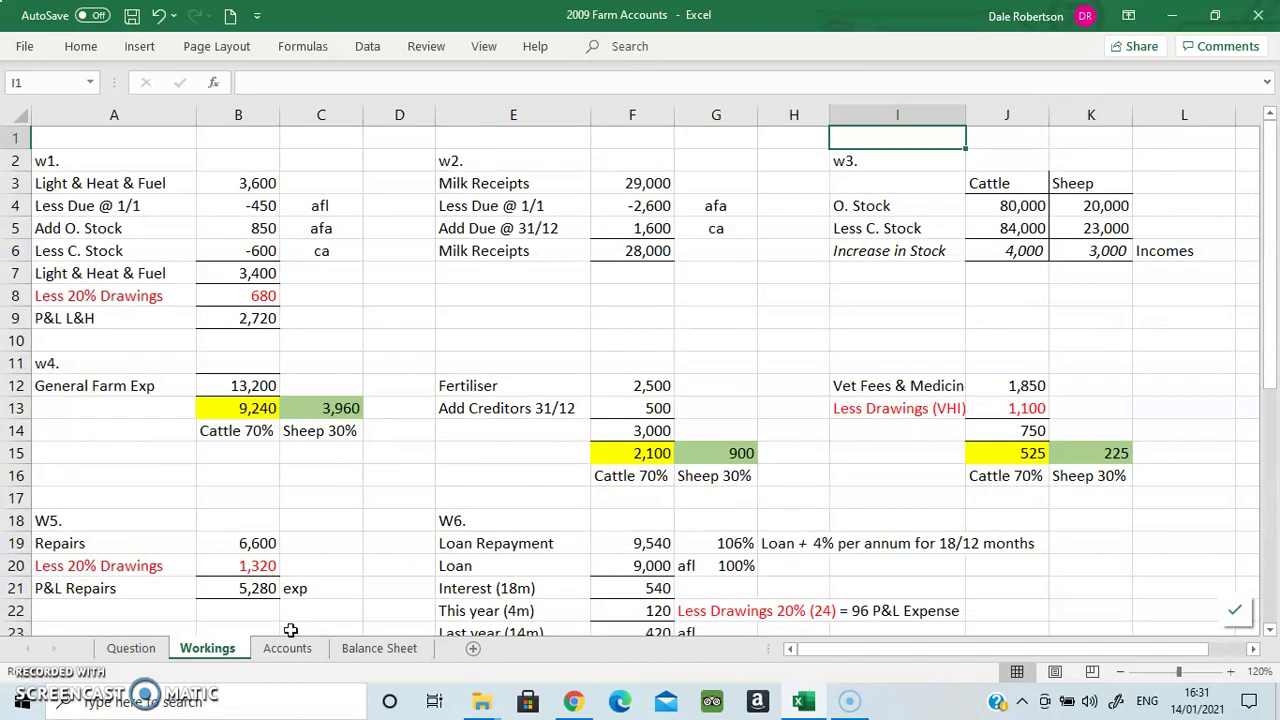
click(1269, 304)
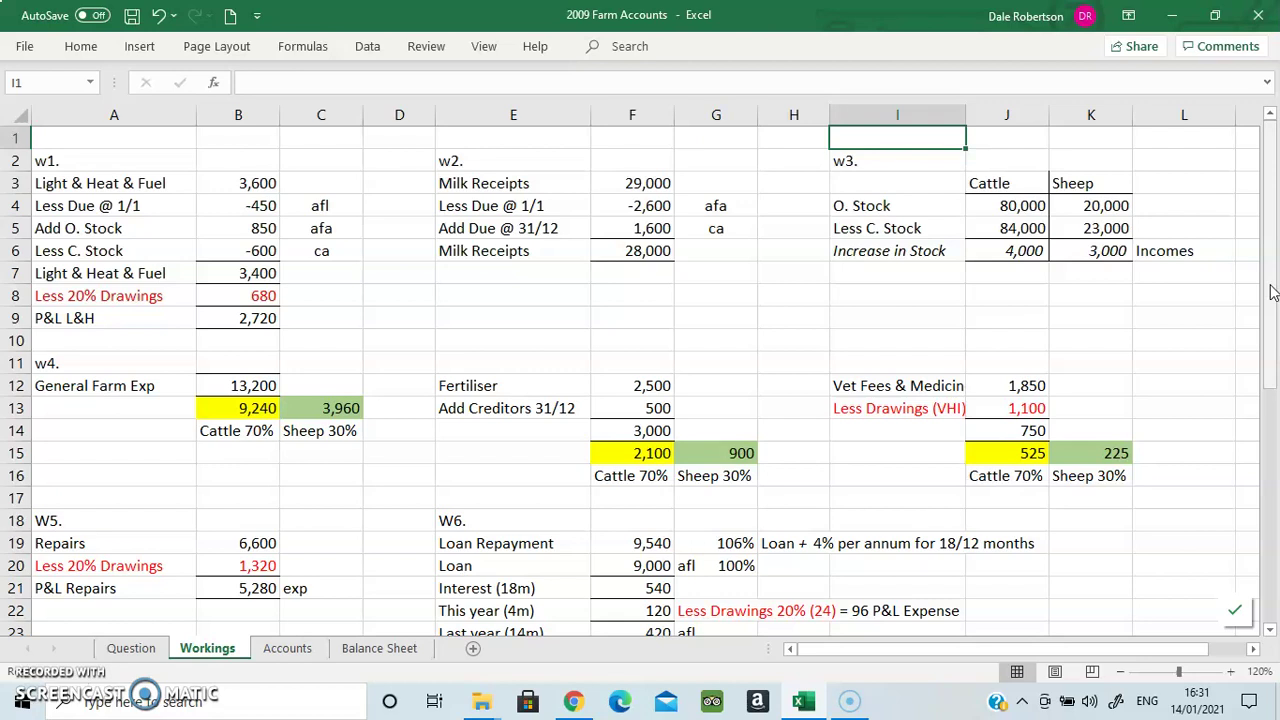
click(131, 648)
drag(1270, 410, 1269, 161)
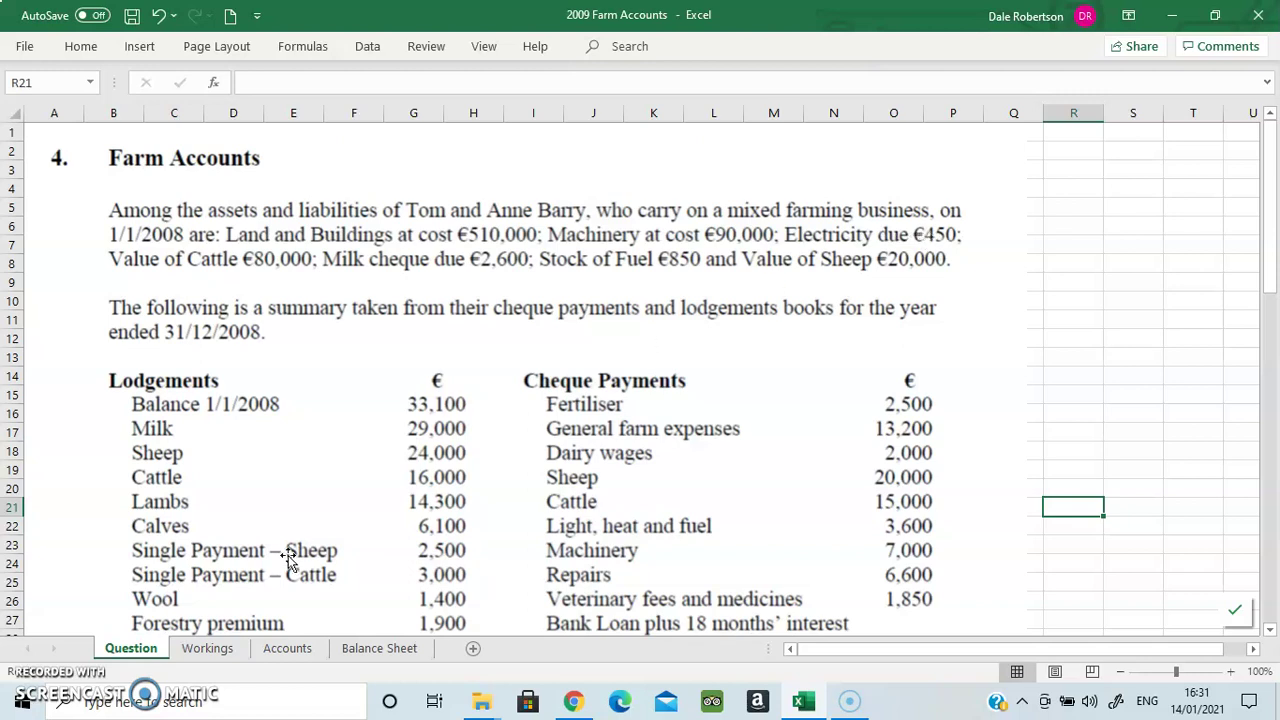
- Review working w1 on the Workings sheet, going through each Light & Heat & Fuel adjustment down to the P&L L&H figure
click(222, 650)
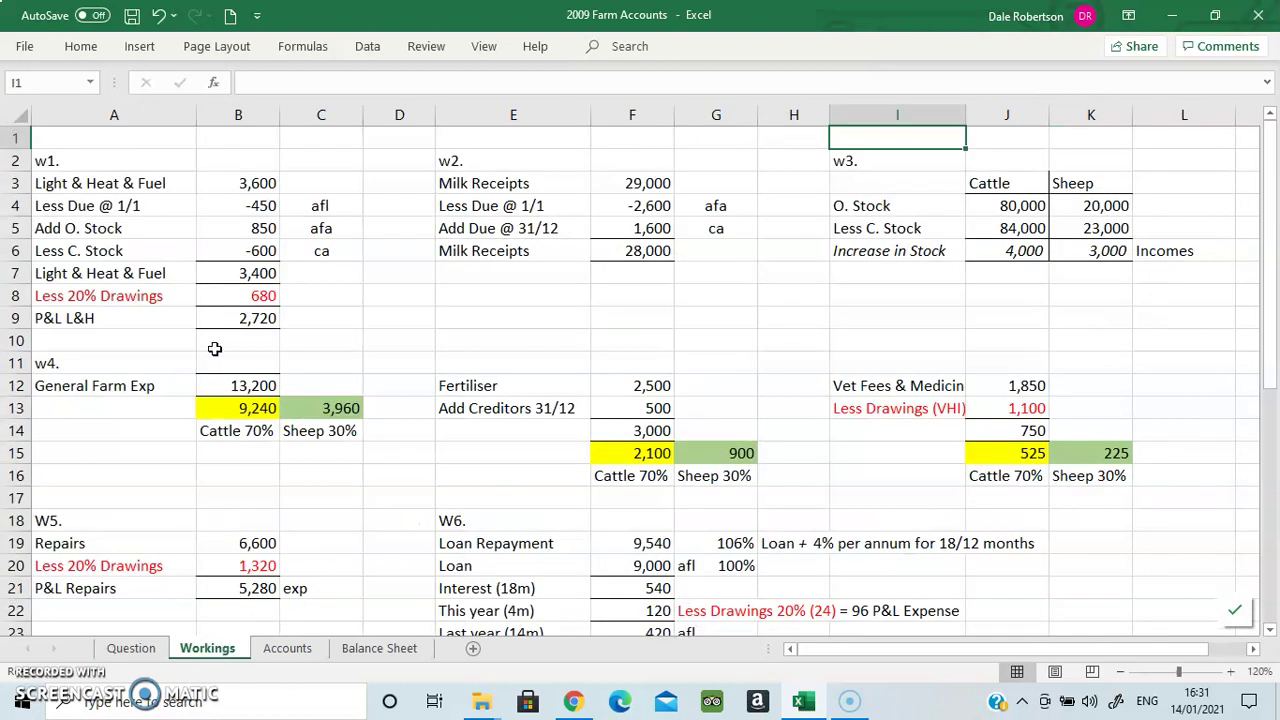
click(140, 183)
key(Right)
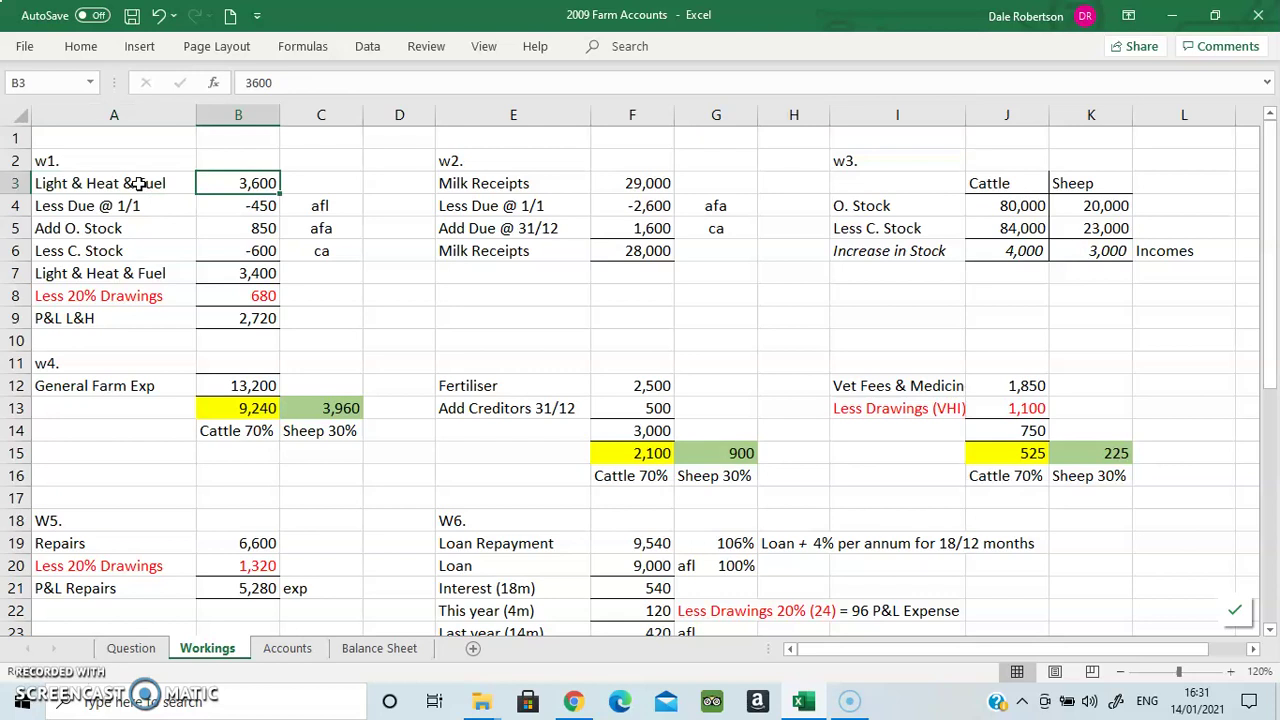
key(Down)
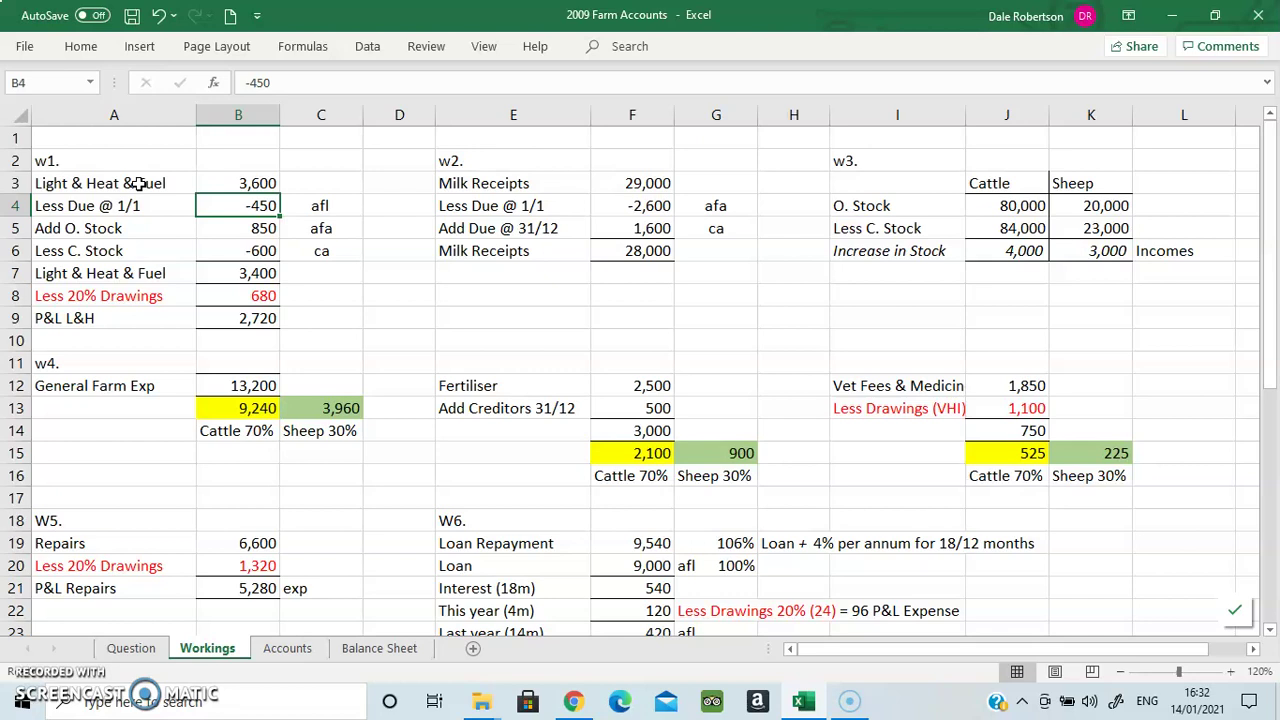
key(Down)
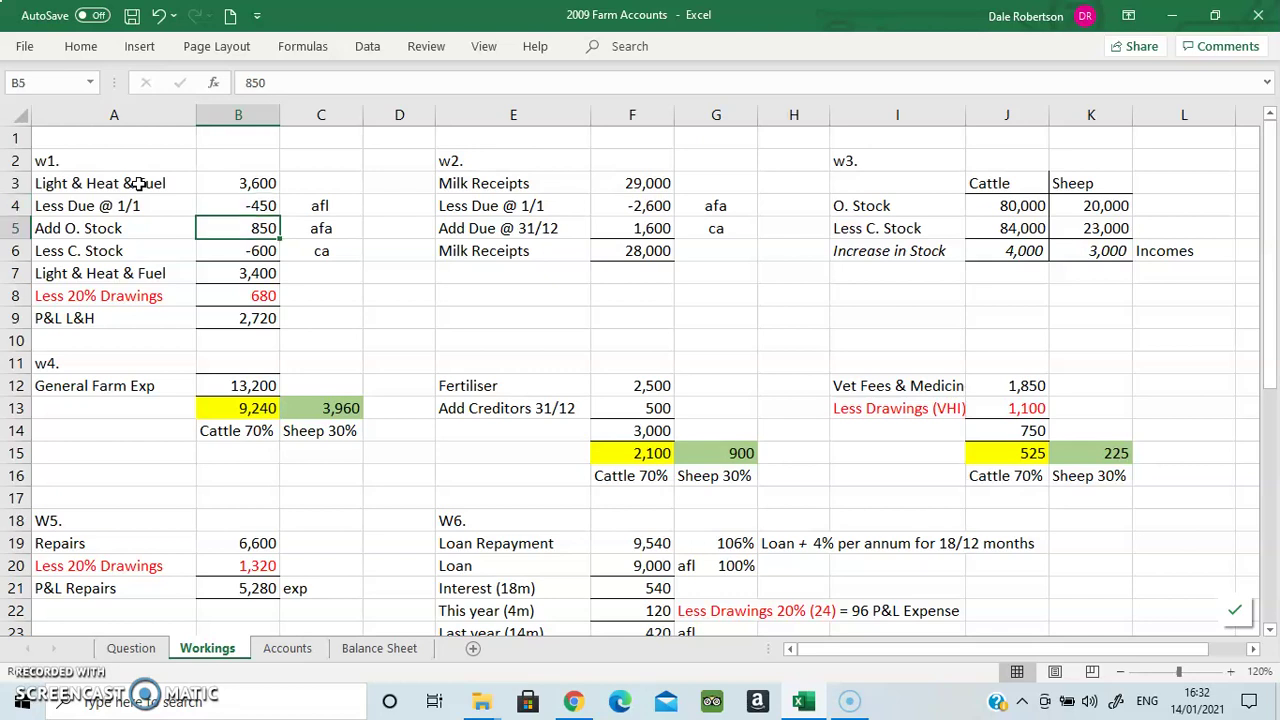
key(Down)
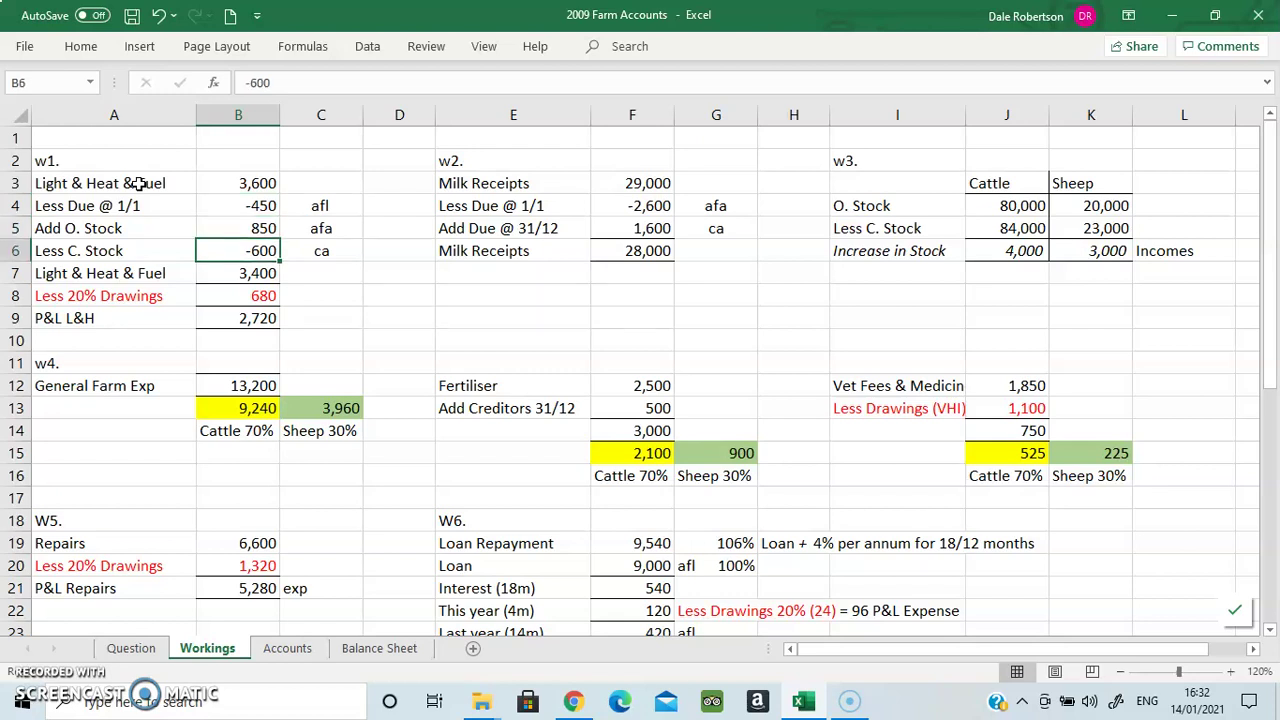
key(Down)
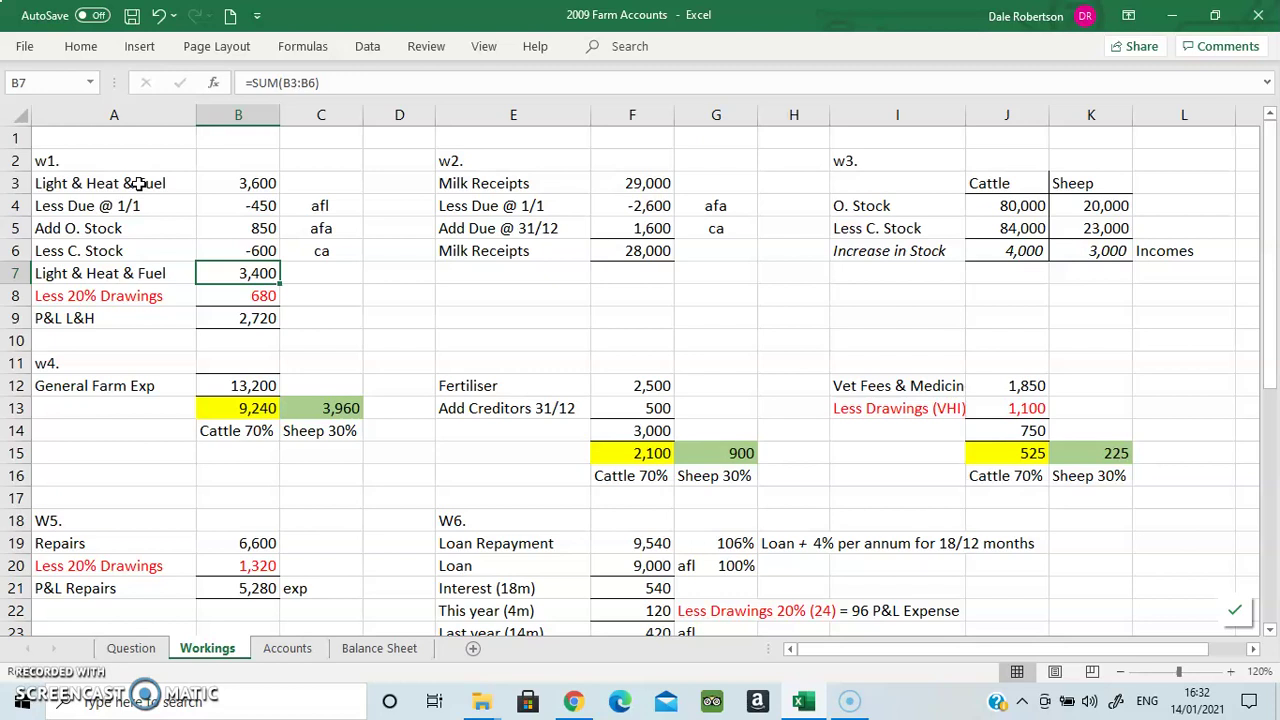
key(Down)
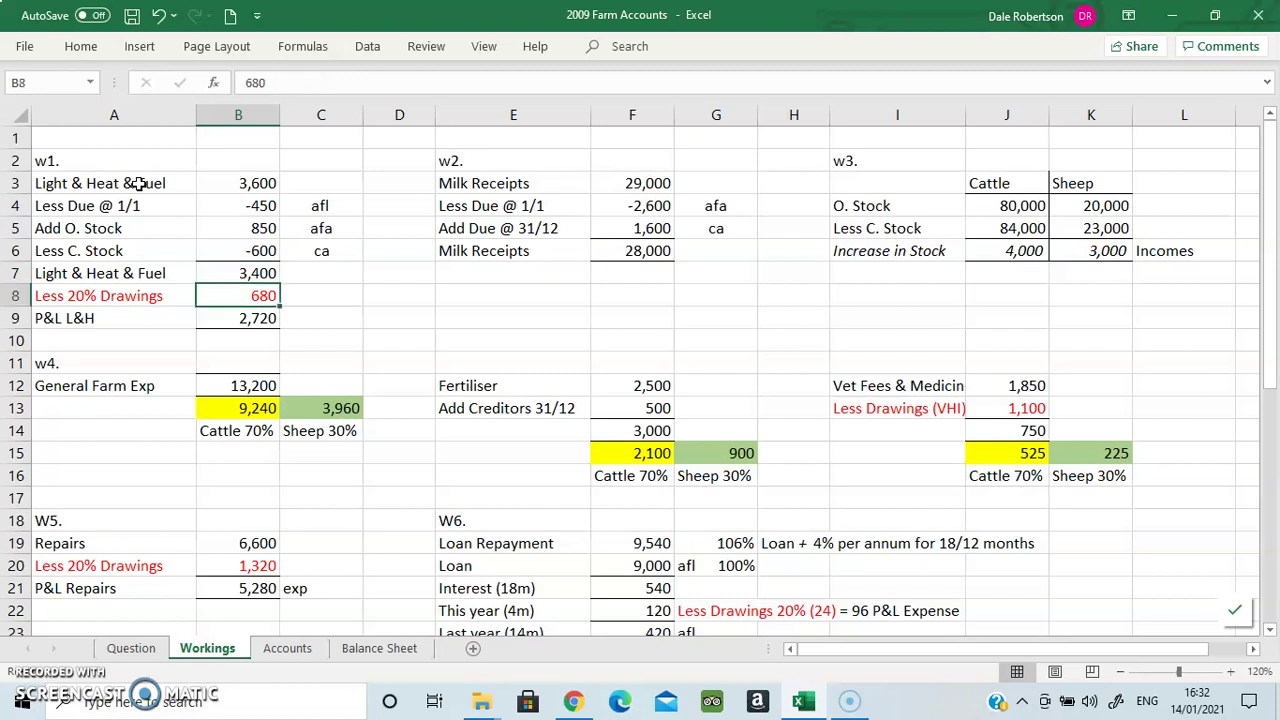
key(Left)
key(Right)
key(Down)
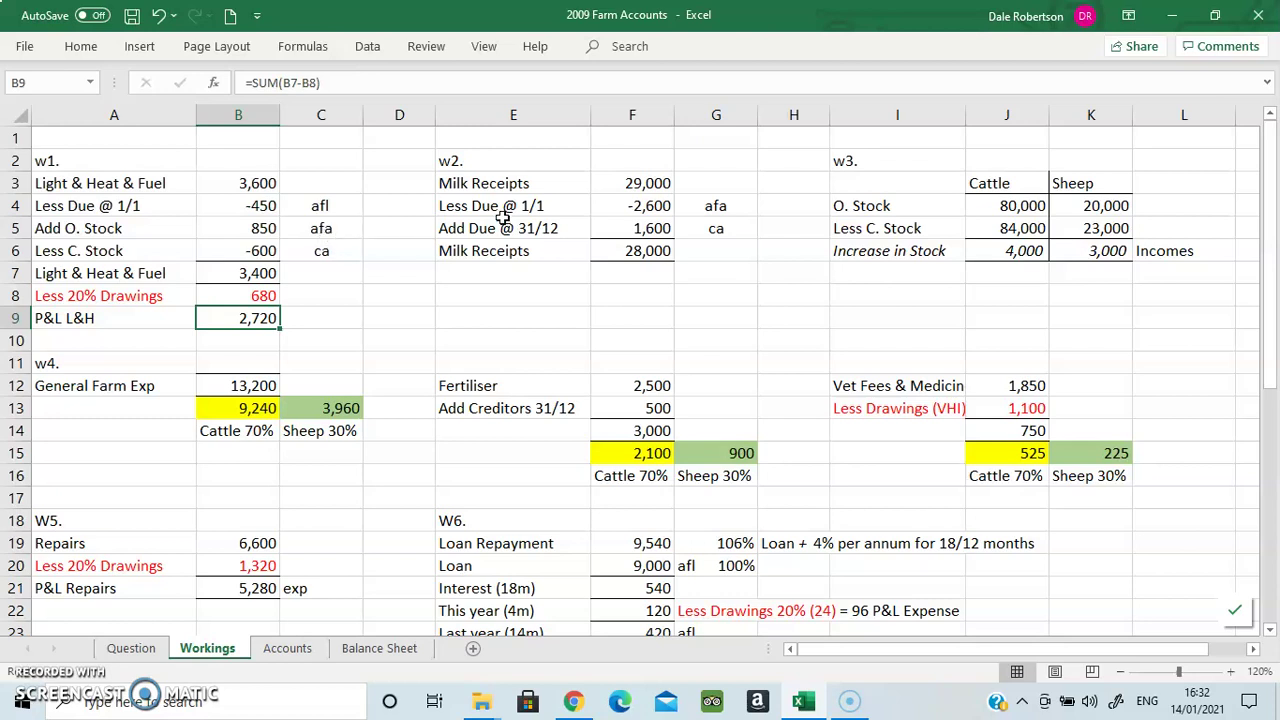
- Go through the milk receipts adjustments in working w2 and label the final Milk Receipts total "inc" in cell G6
click(623, 184)
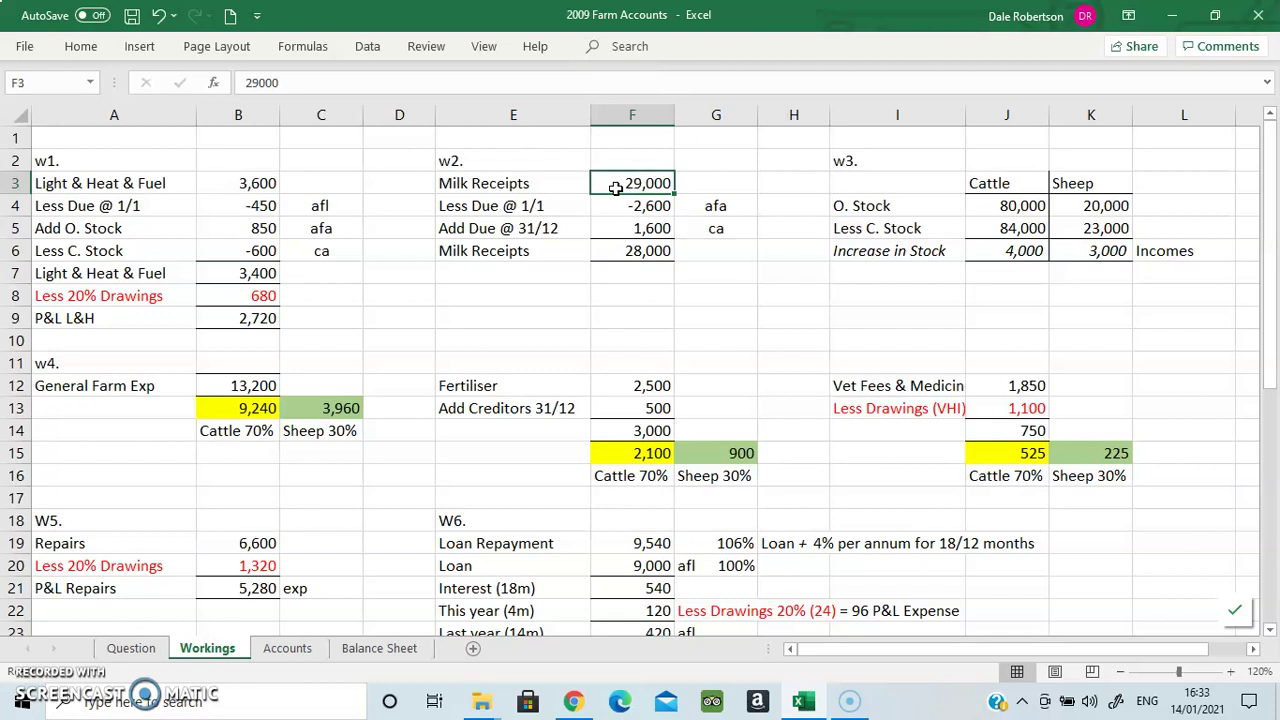
key(Down)
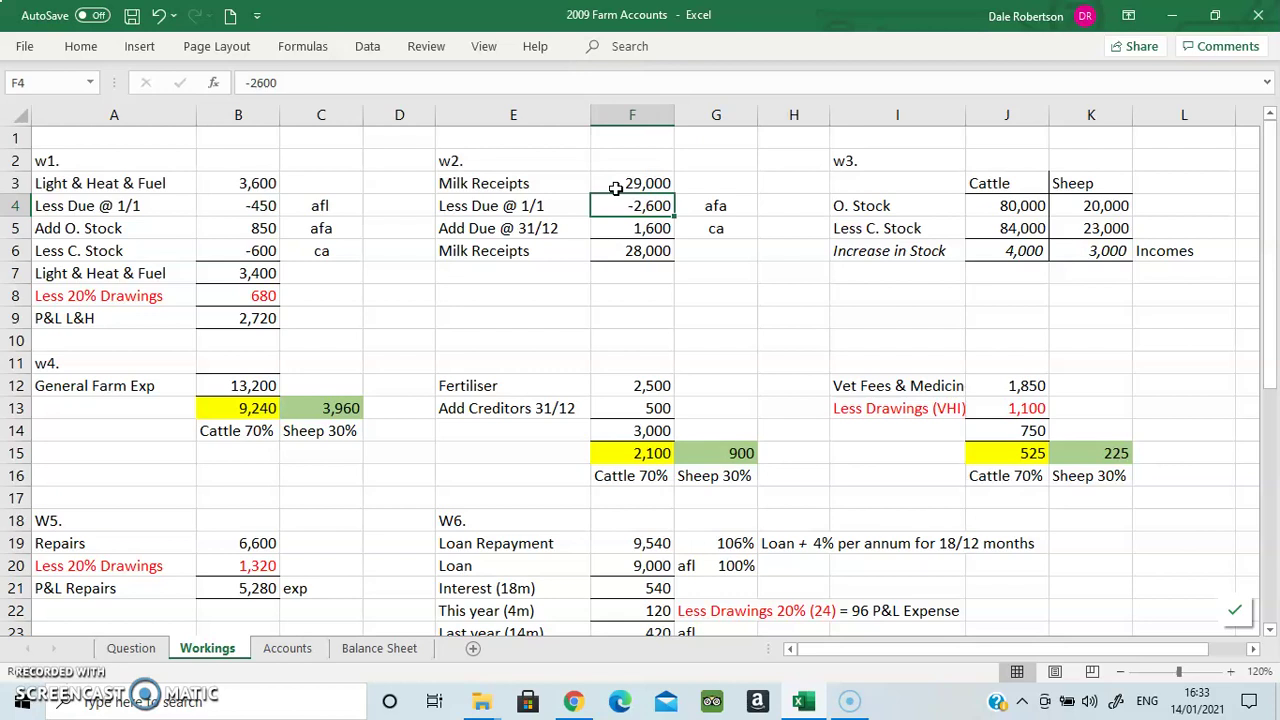
key(Down)
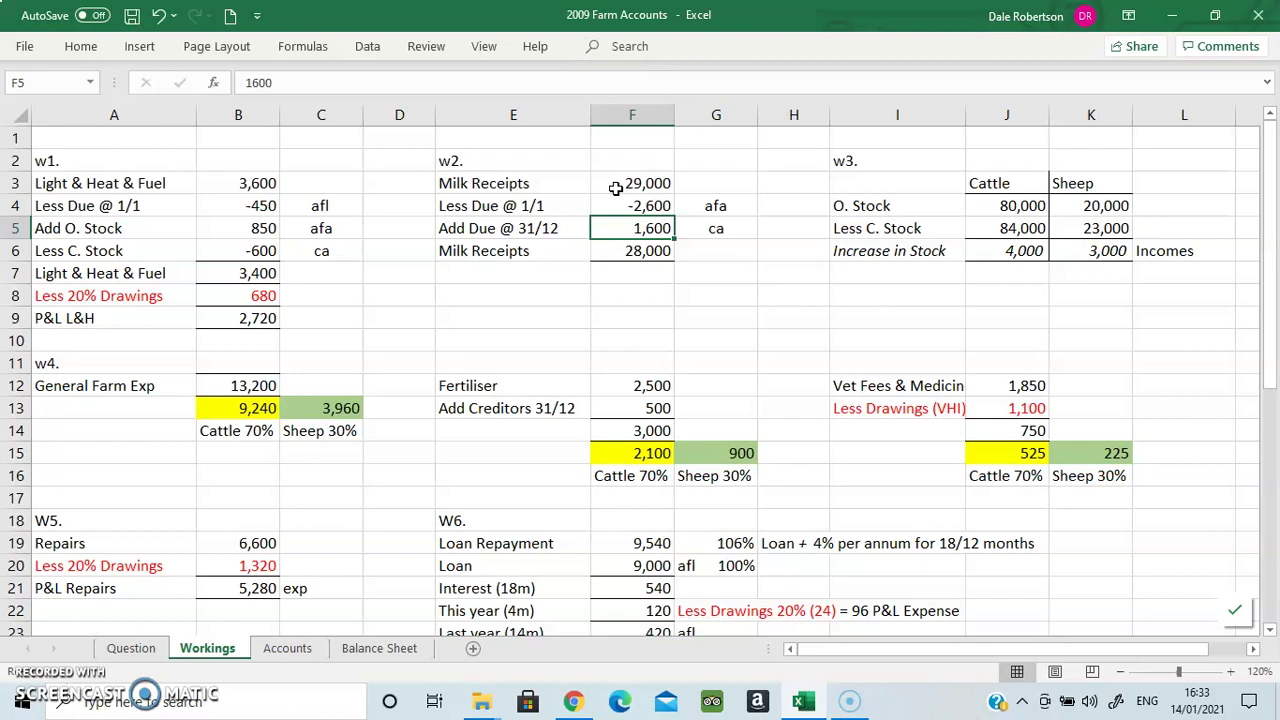
key(Down)
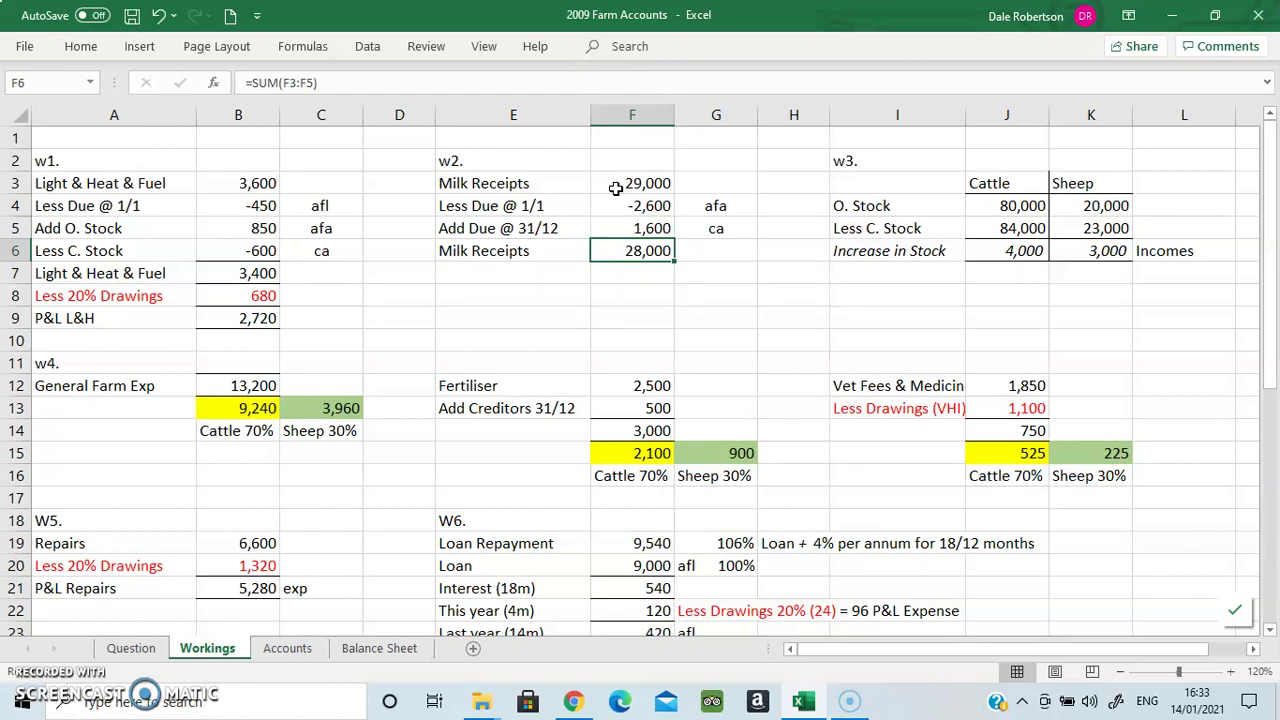
key(Right)
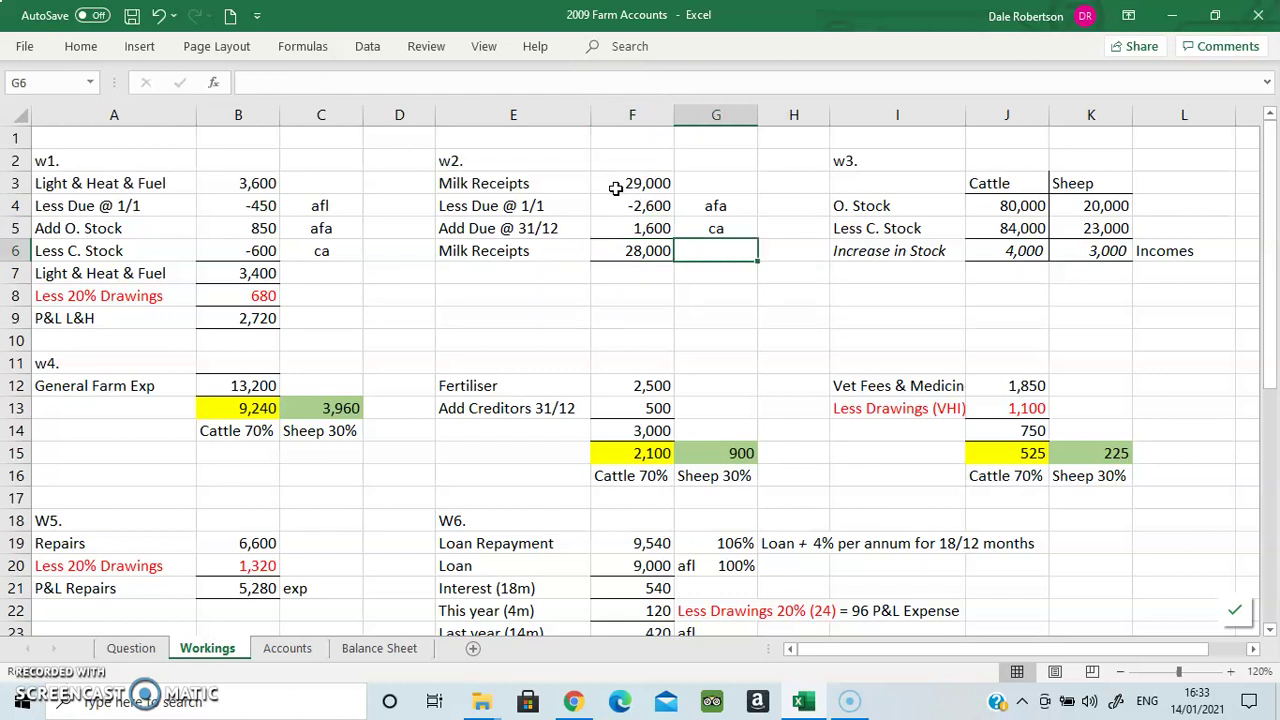
text(inc)
key(Return)
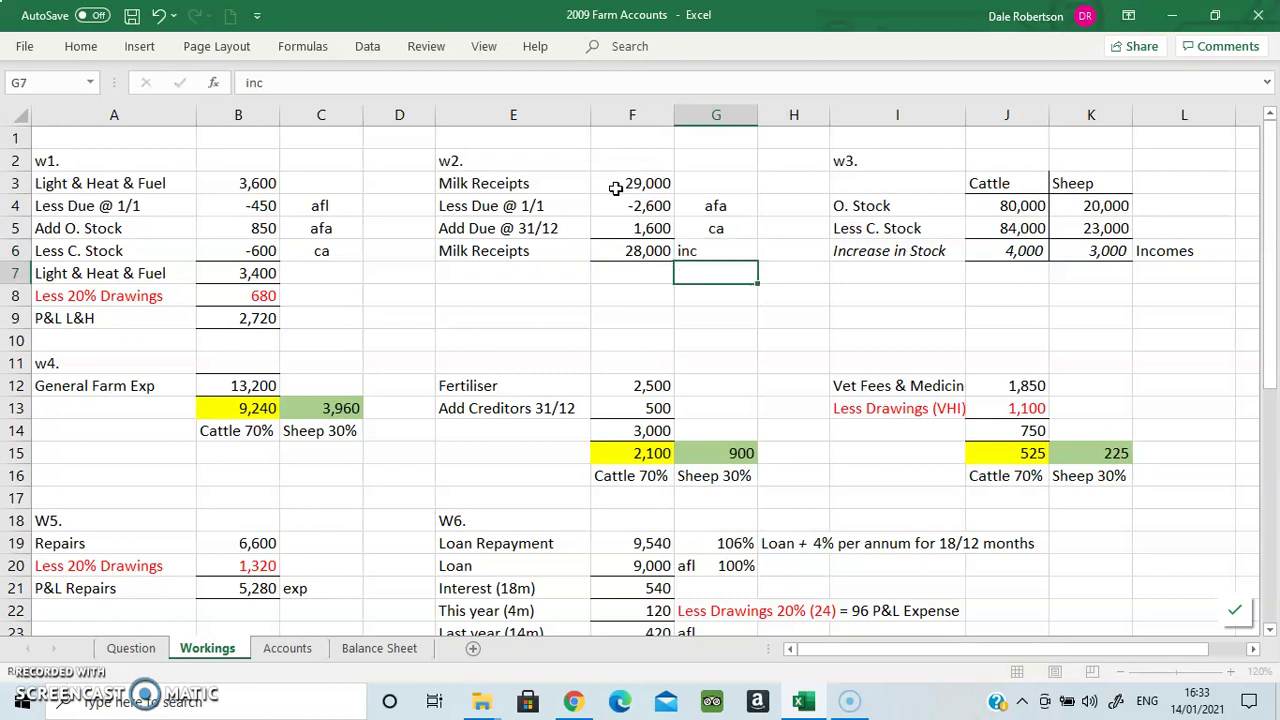
key(Up)
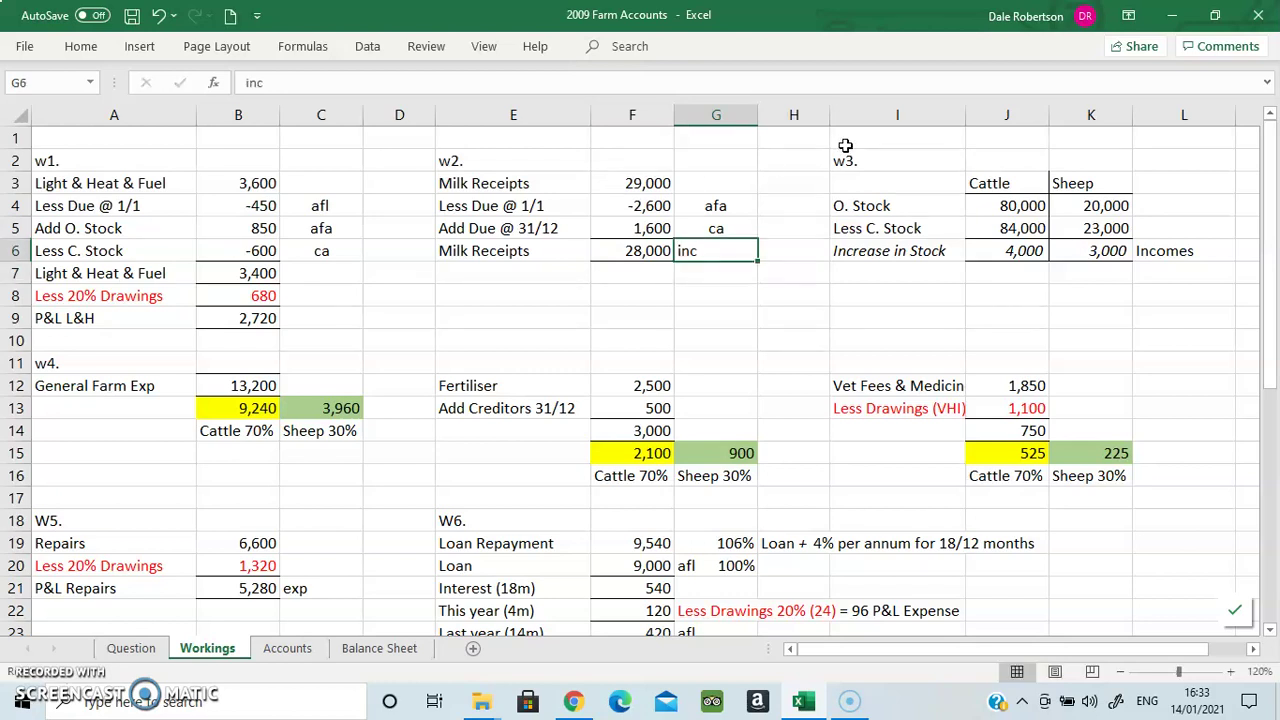
- Review working w3, examining the opening stock, closing stock and increase in stock for both cattle and sheep
click(930, 203)
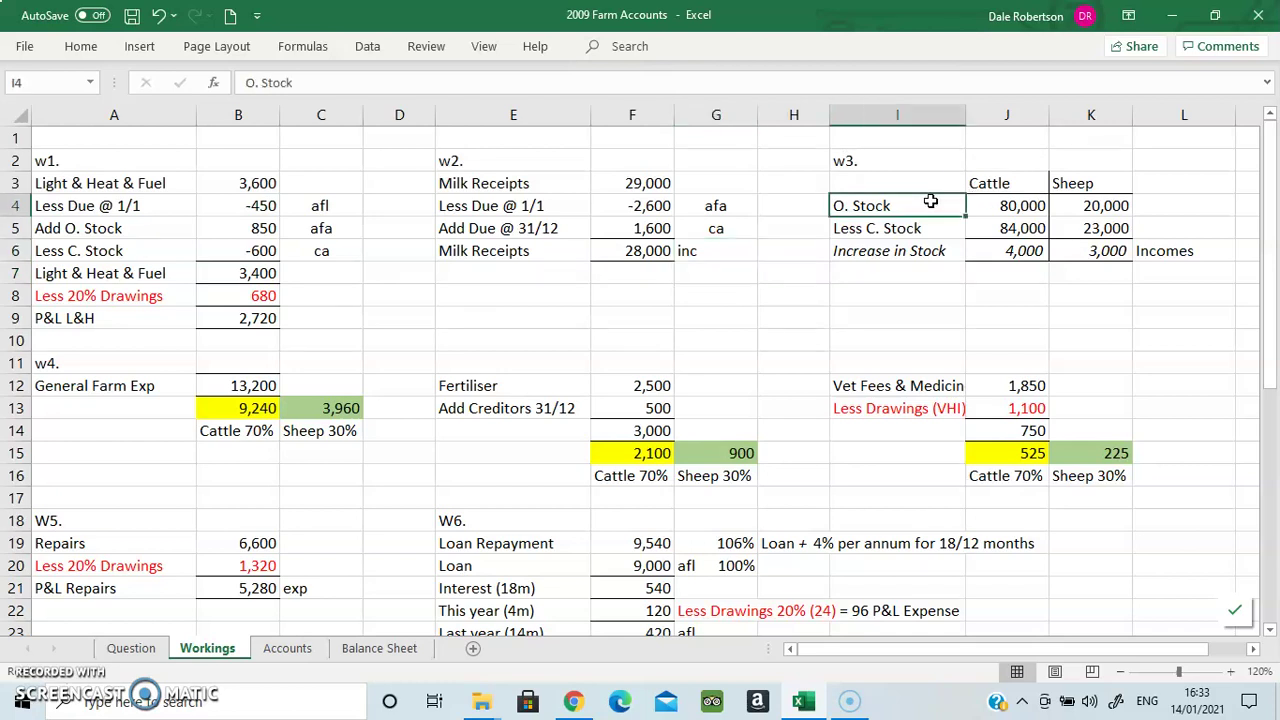
key(Right)
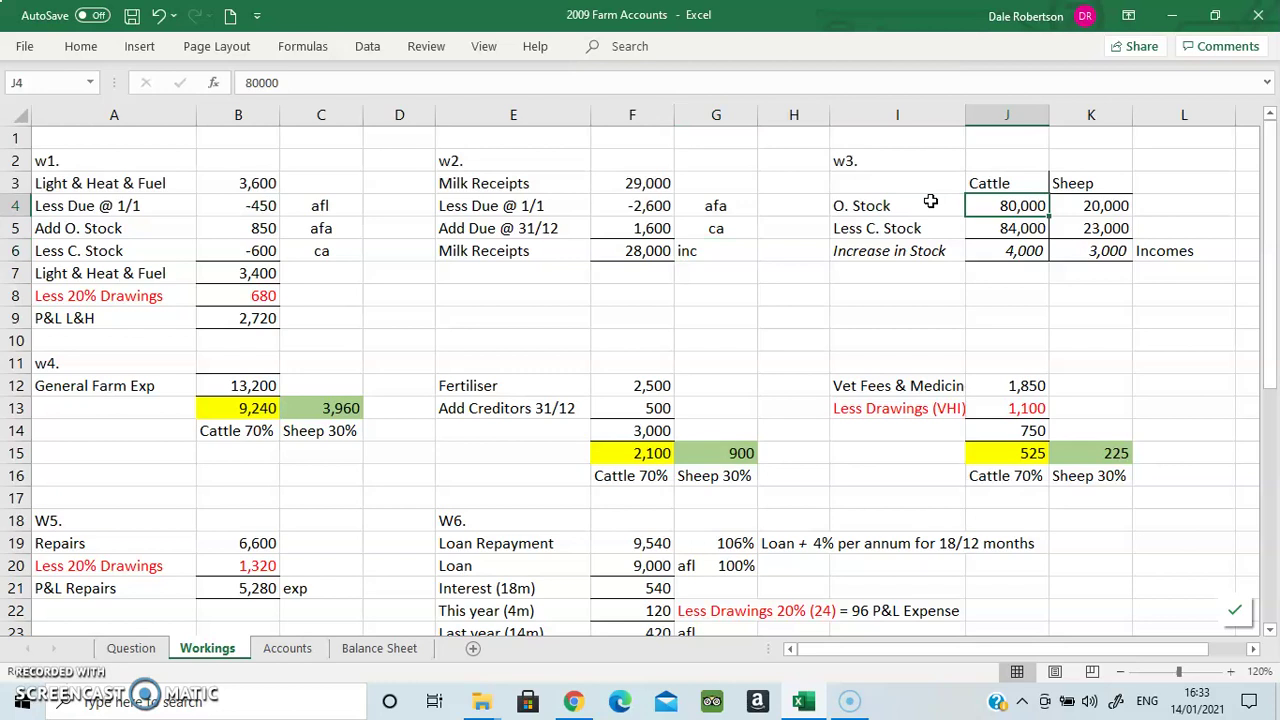
key(Down)
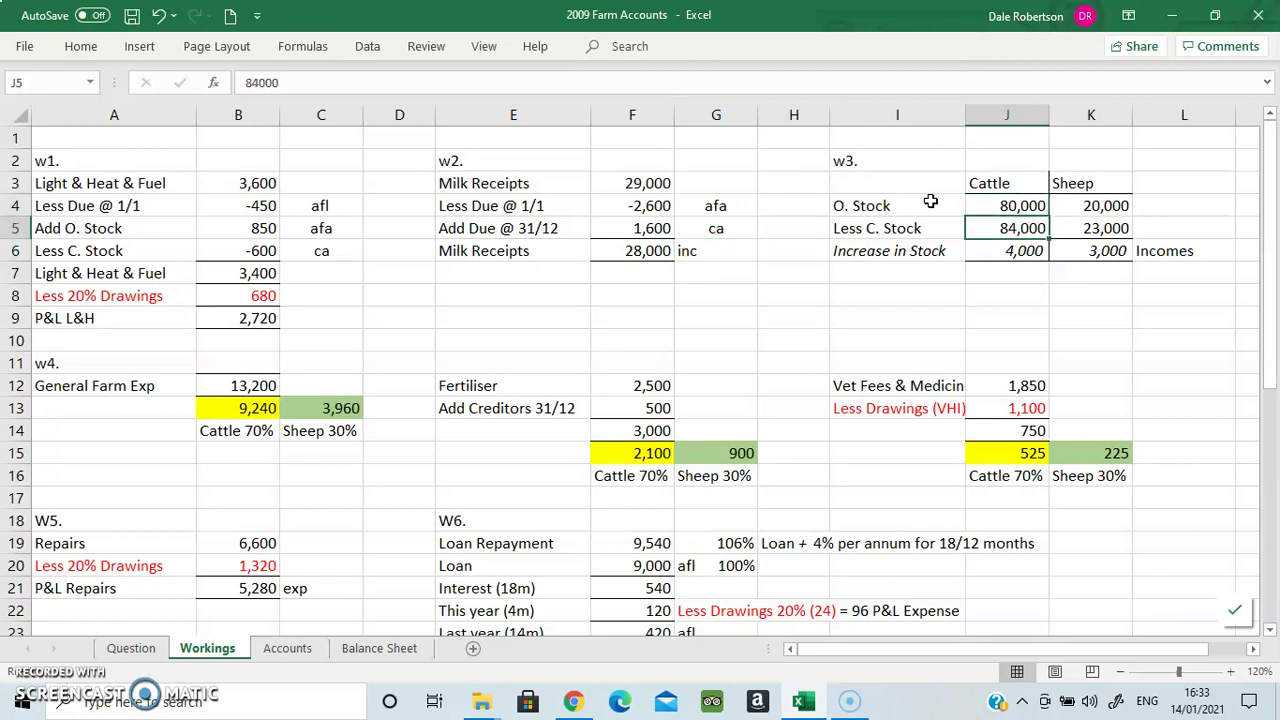
key(Down)
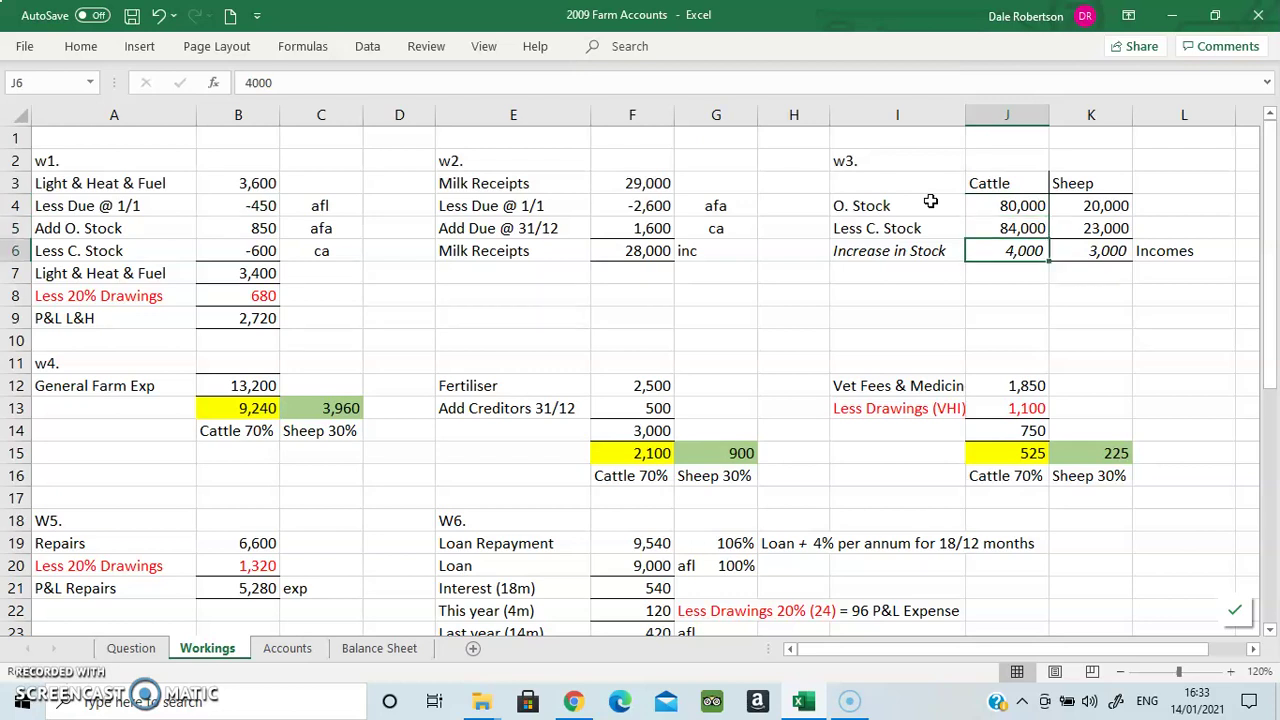
key(Up)
key(Up)
key(Right)
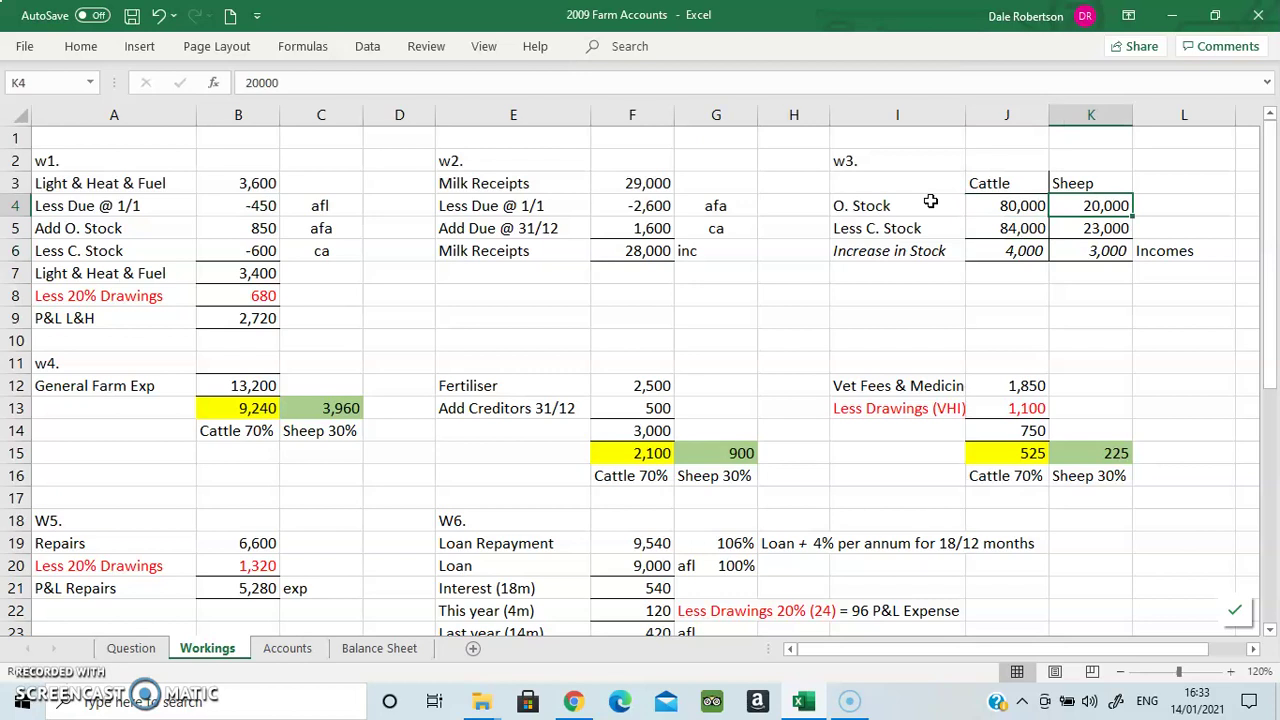
key(Down)
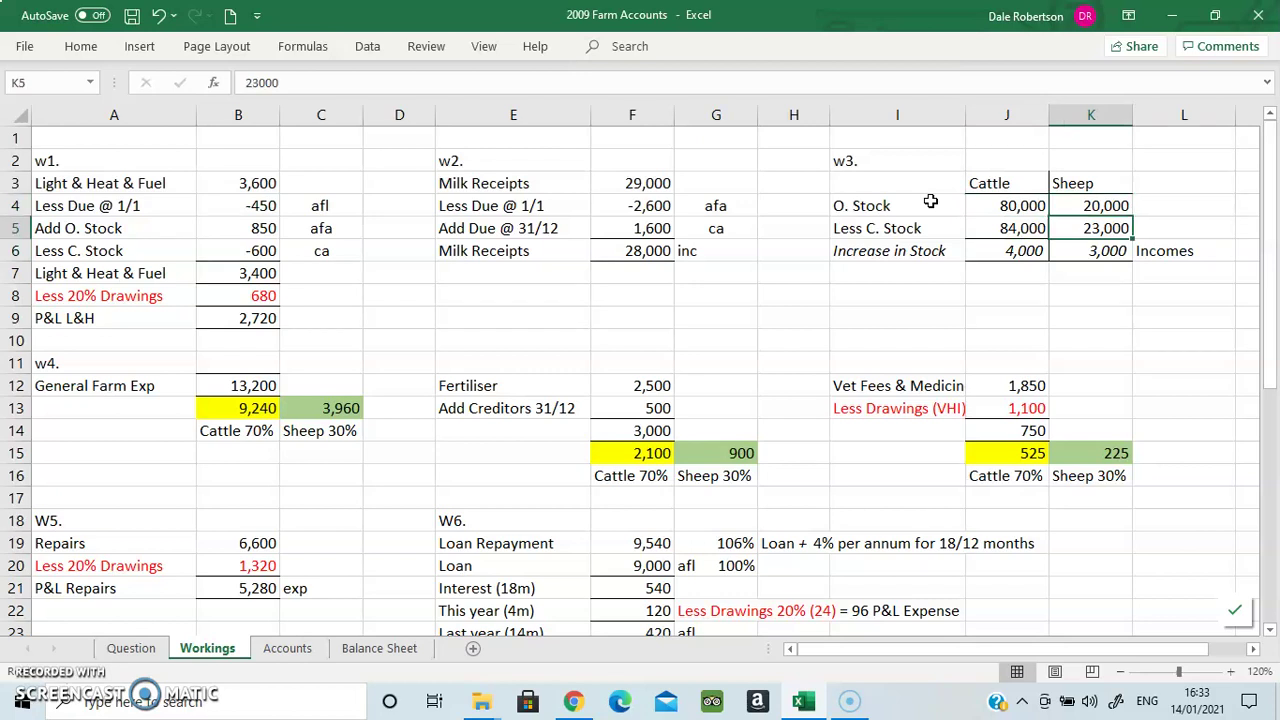
key(Down)
key(Right)
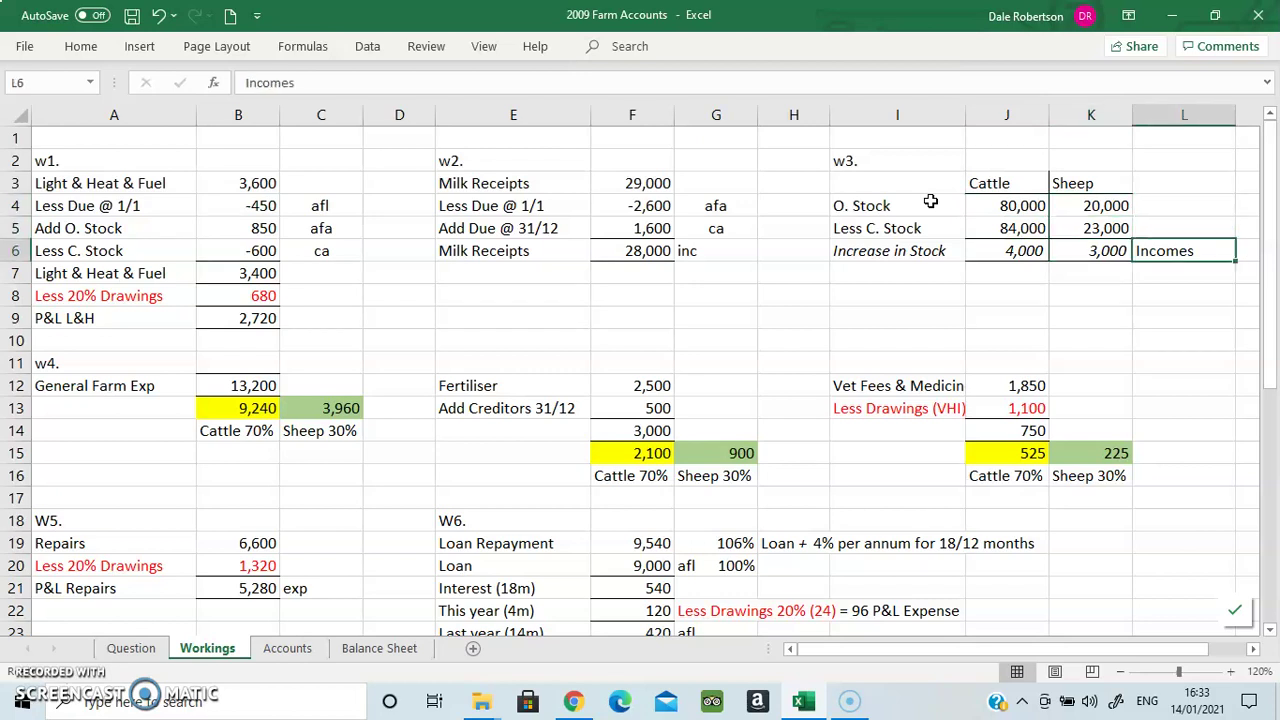
key(Left)
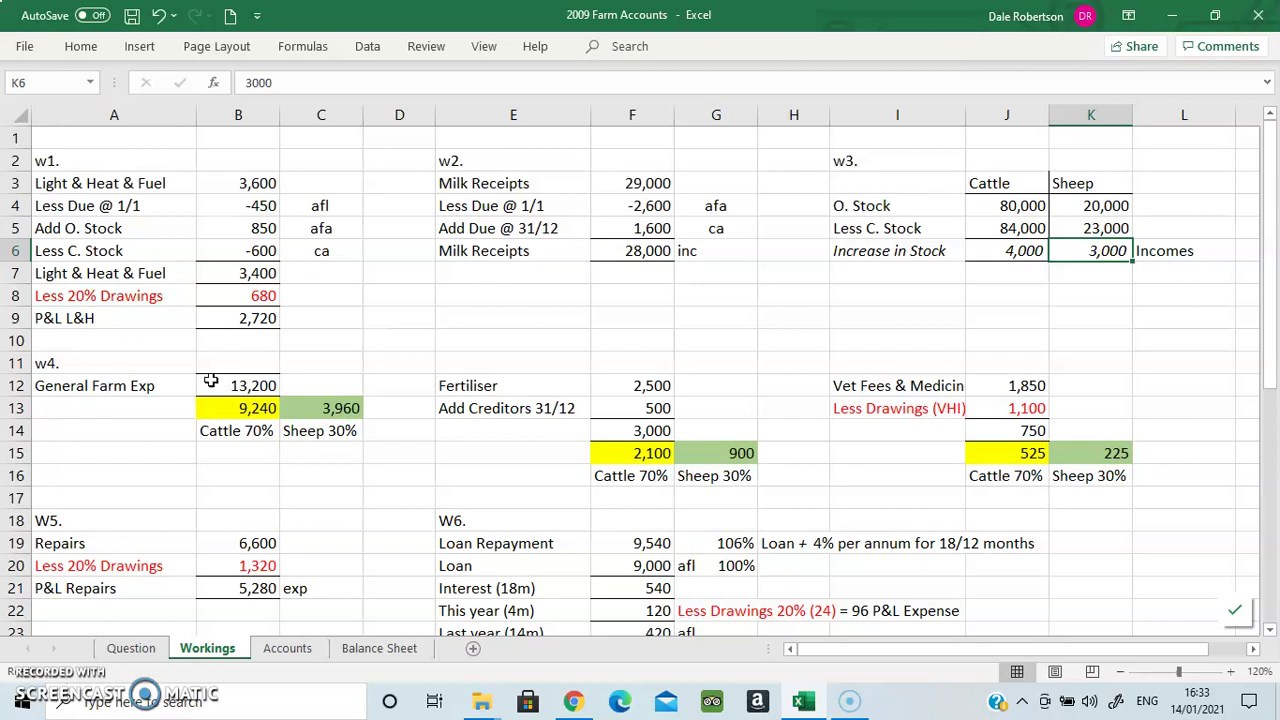
- Check note (iii) on the Question sheet for how general farm expenses are apportioned, and return to the Workings sheet
click(132, 648)
drag(1272, 196, 1274, 395)
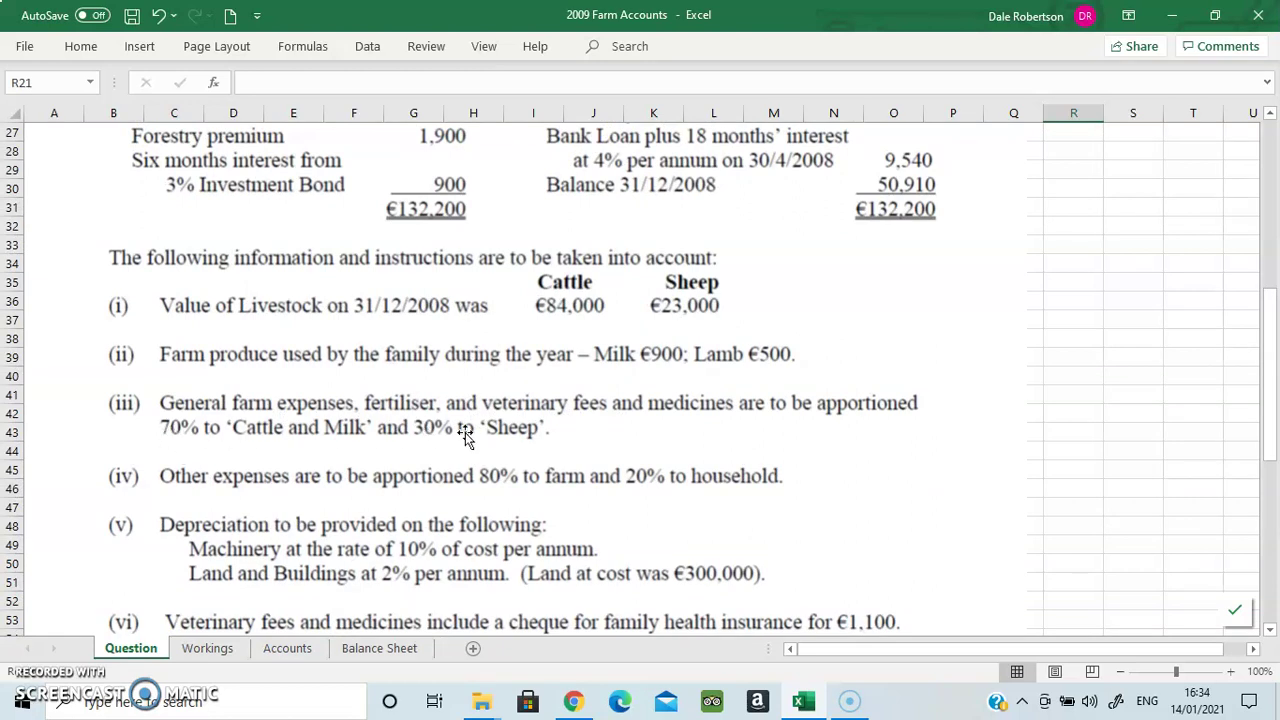
click(220, 650)
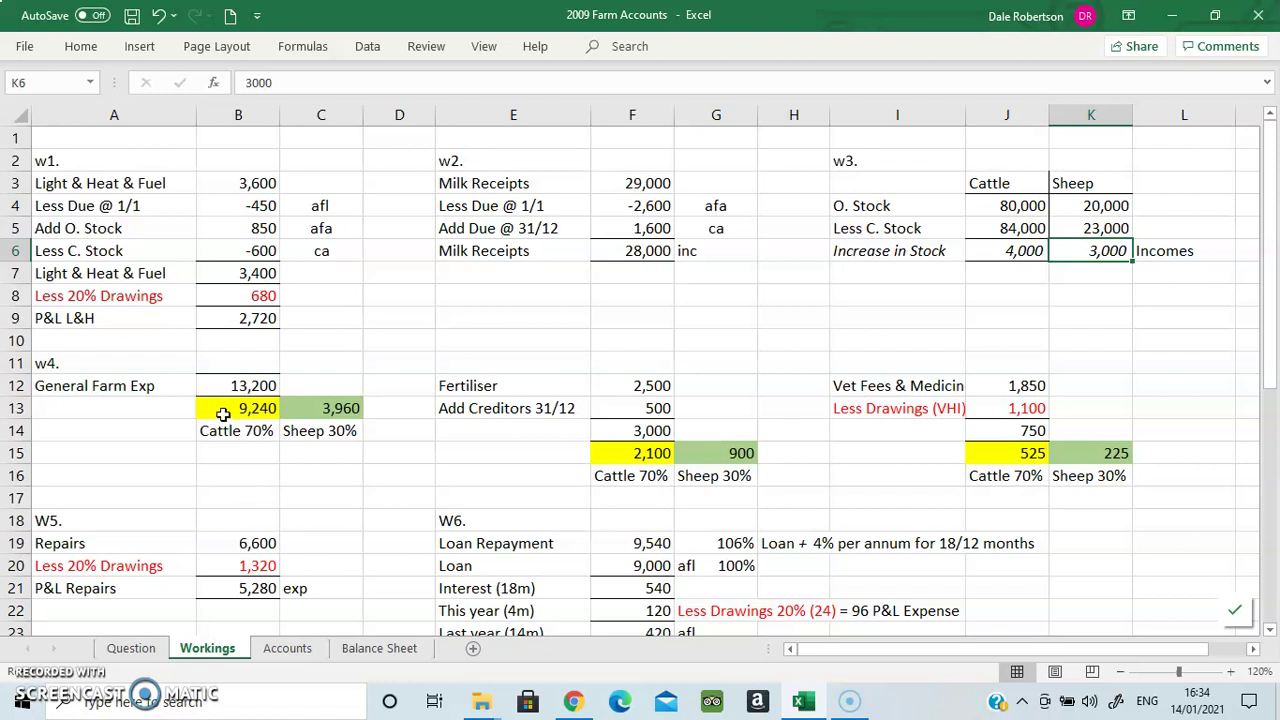
- Review the General Farm Exp figure in working w4 and its 70% cattle and 30% sheep split
click(153, 391)
key(Right)
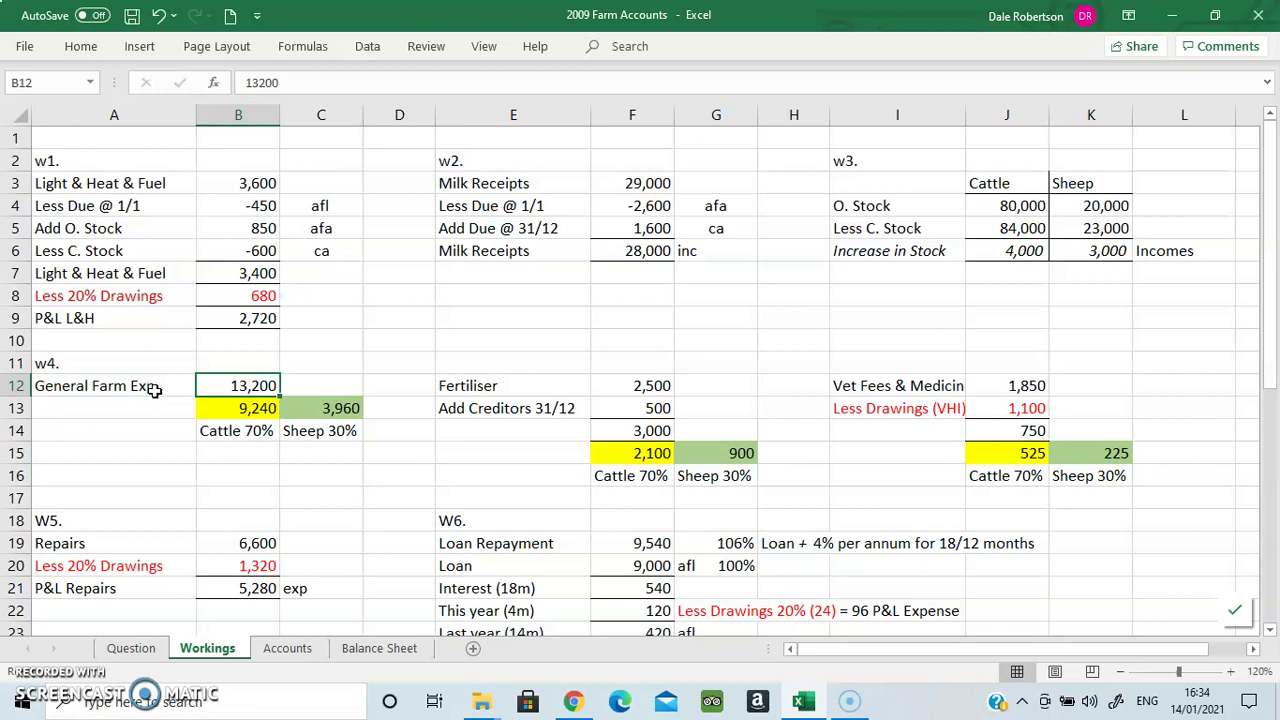
key(Down)
key(Right)
key(Left)
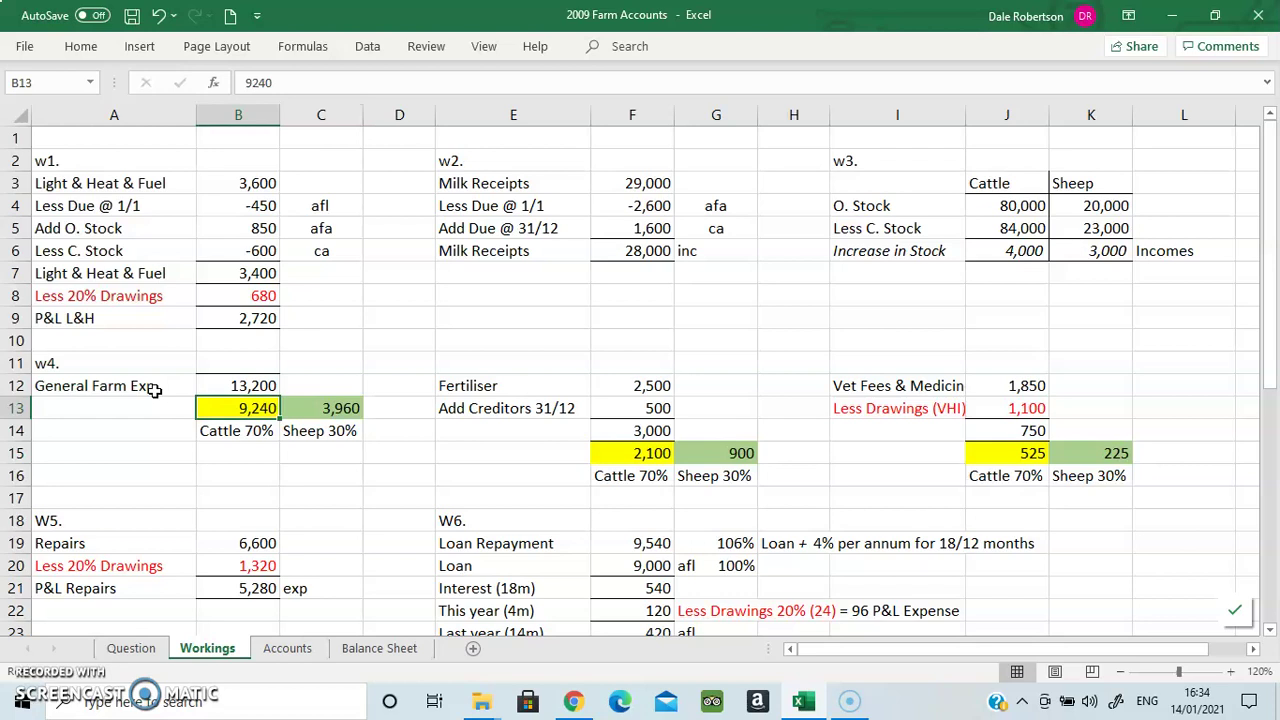
key(Right)
key(Left)
- Go through the Fertiliser working in w4, from the creditors adjustment to the cattle and sheep shares
click(613, 388)
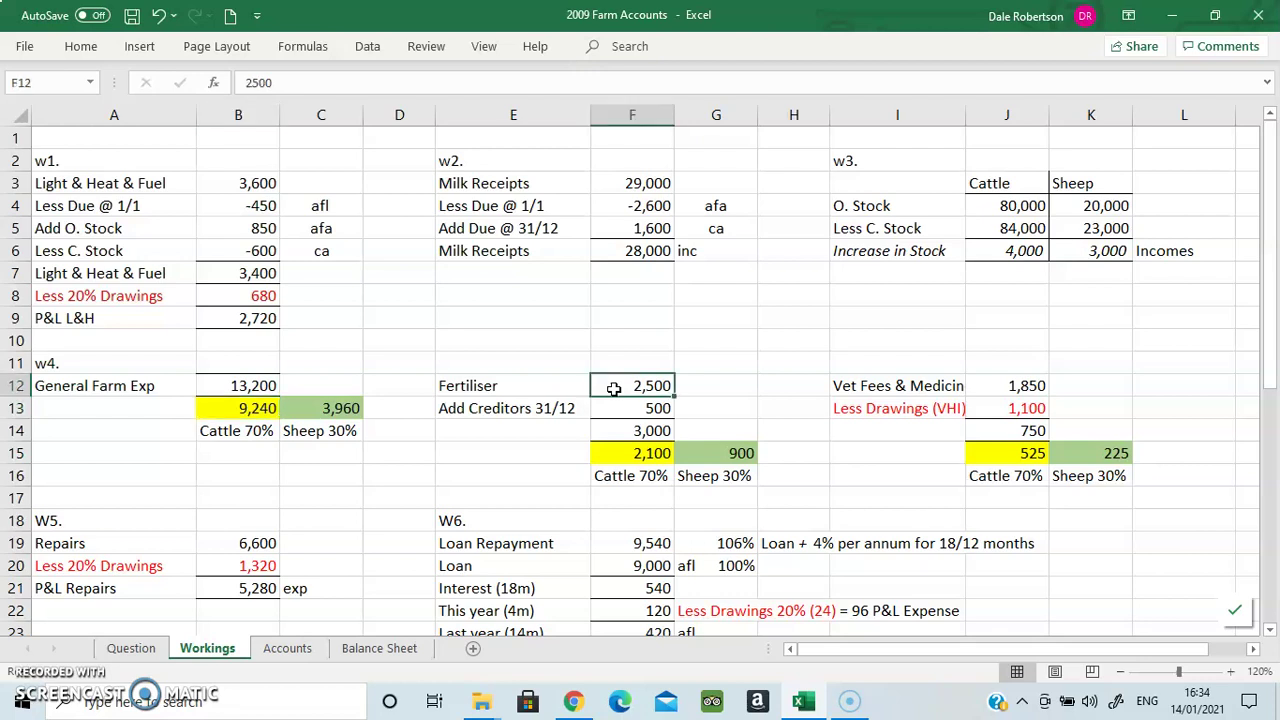
key(Down)
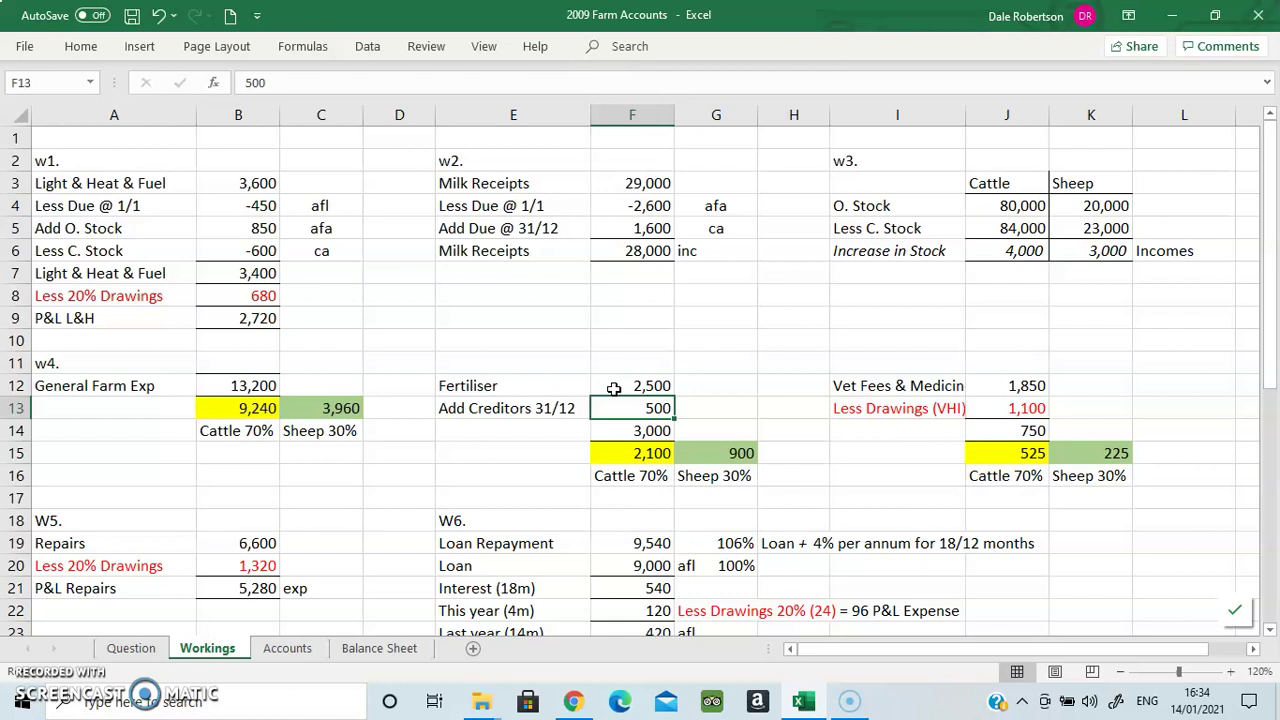
key(Down)
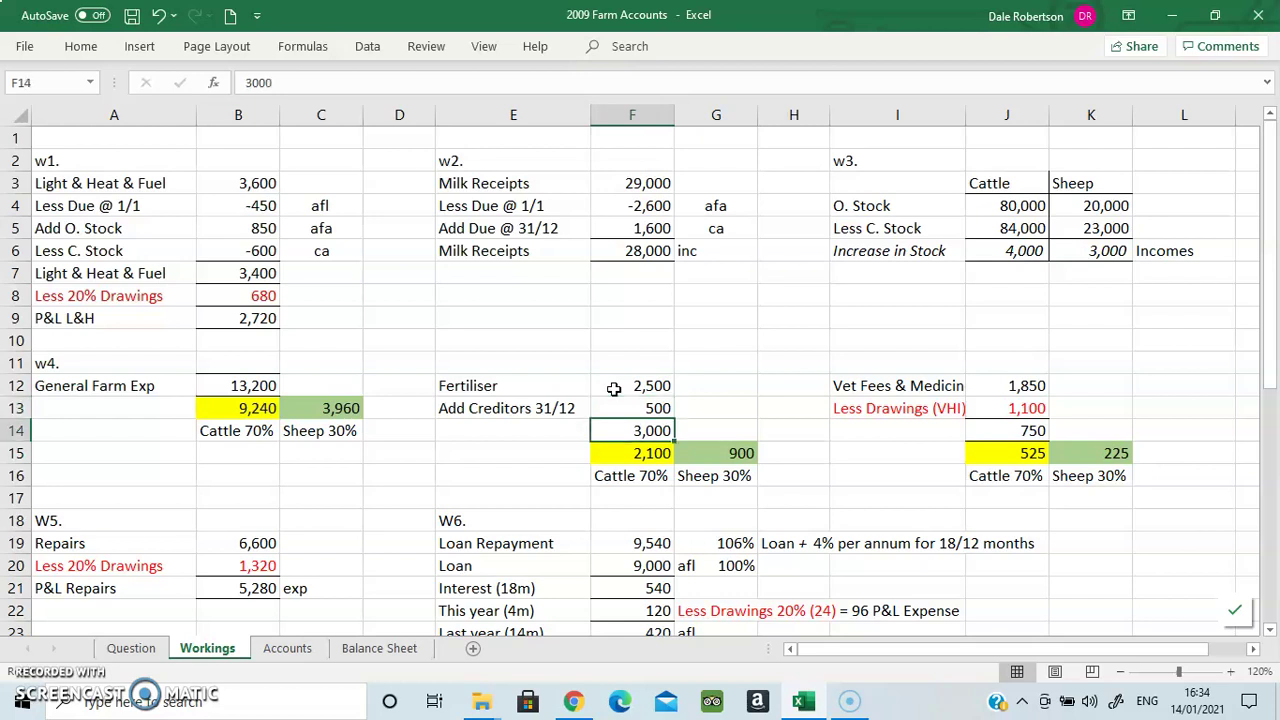
key(Down)
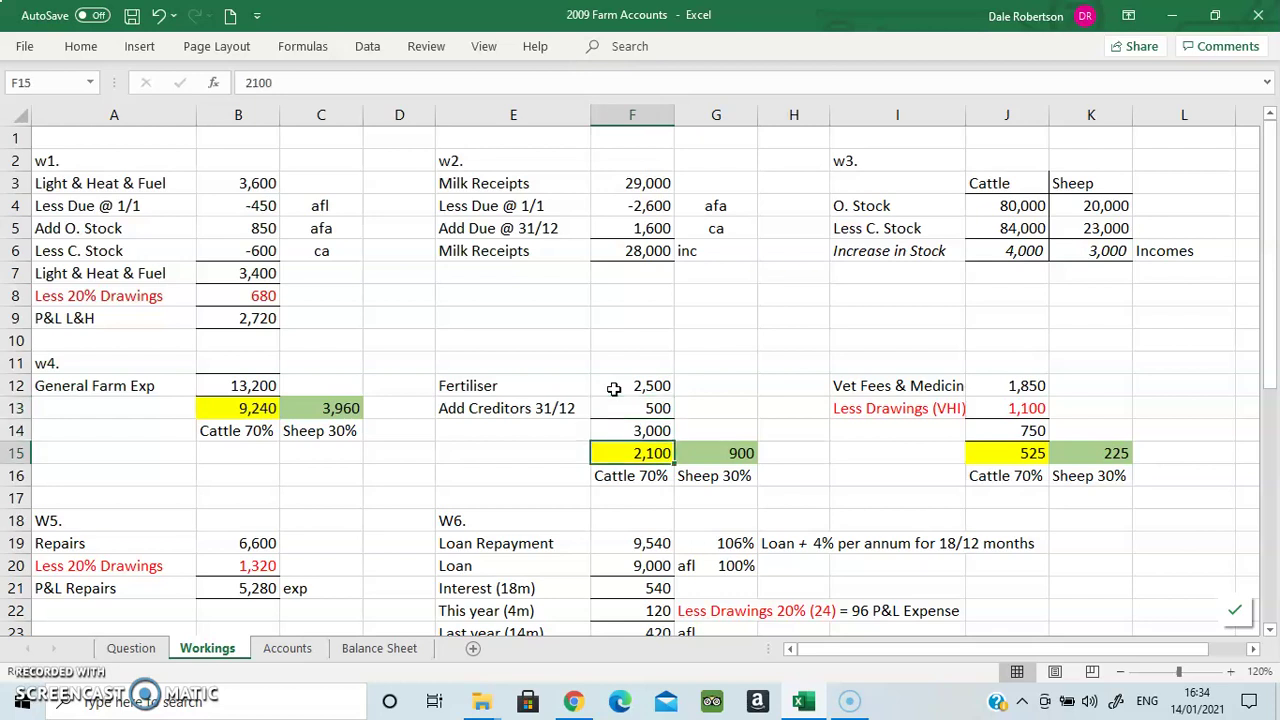
key(Right)
key(Left)
- Go through the Vet Fees & Medicine working, covering the VHI drawings deduction and the cattle and sheep shares
click(914, 385)
key(Right)
key(Down)
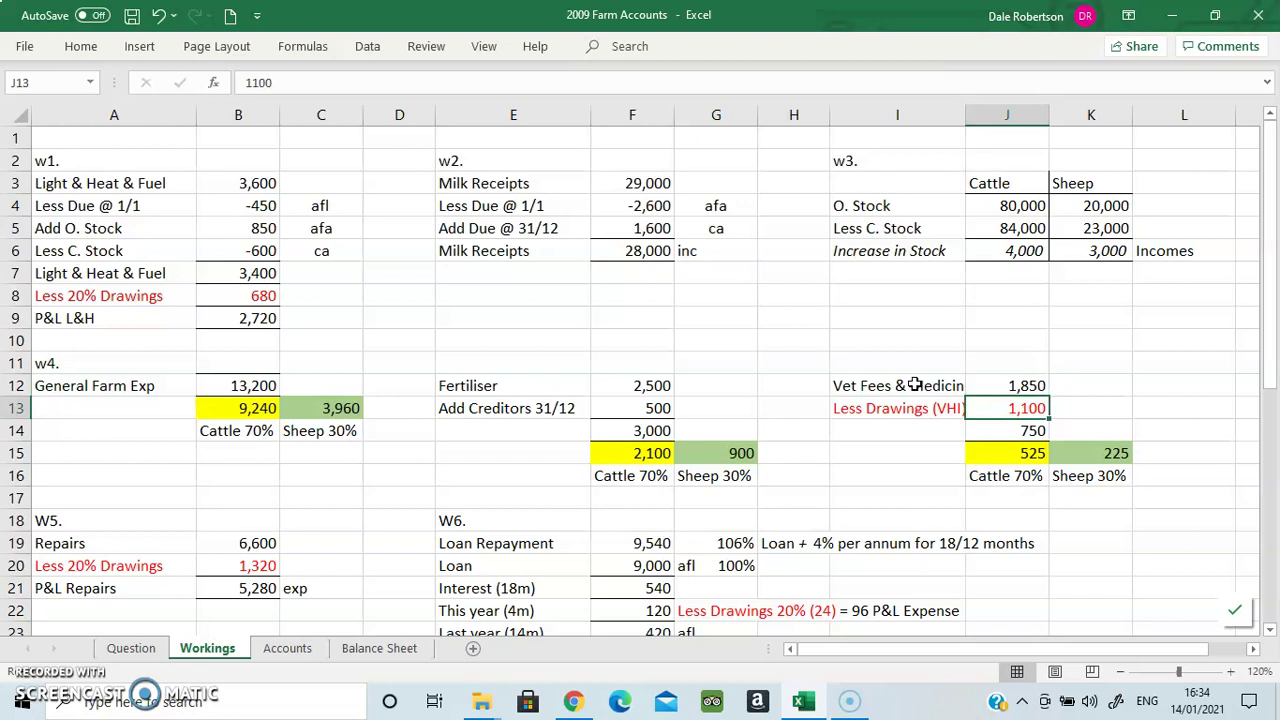
key(Down)
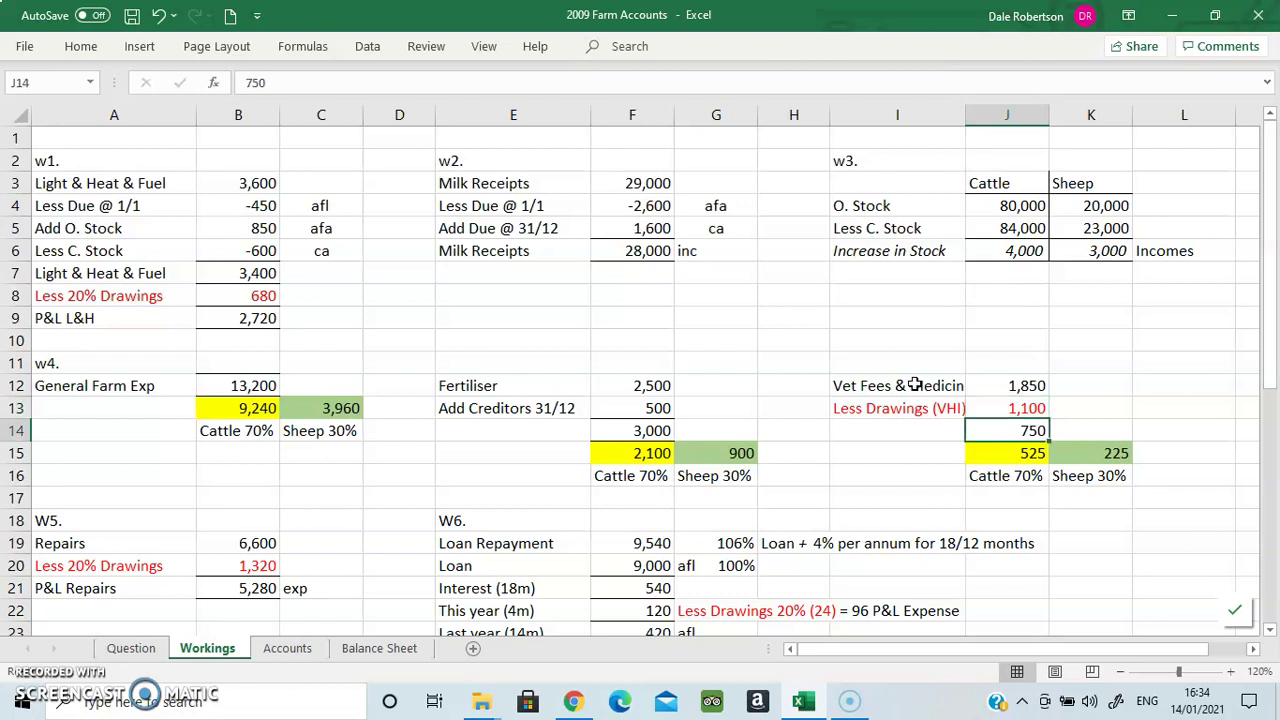
key(Down)
key(Right)
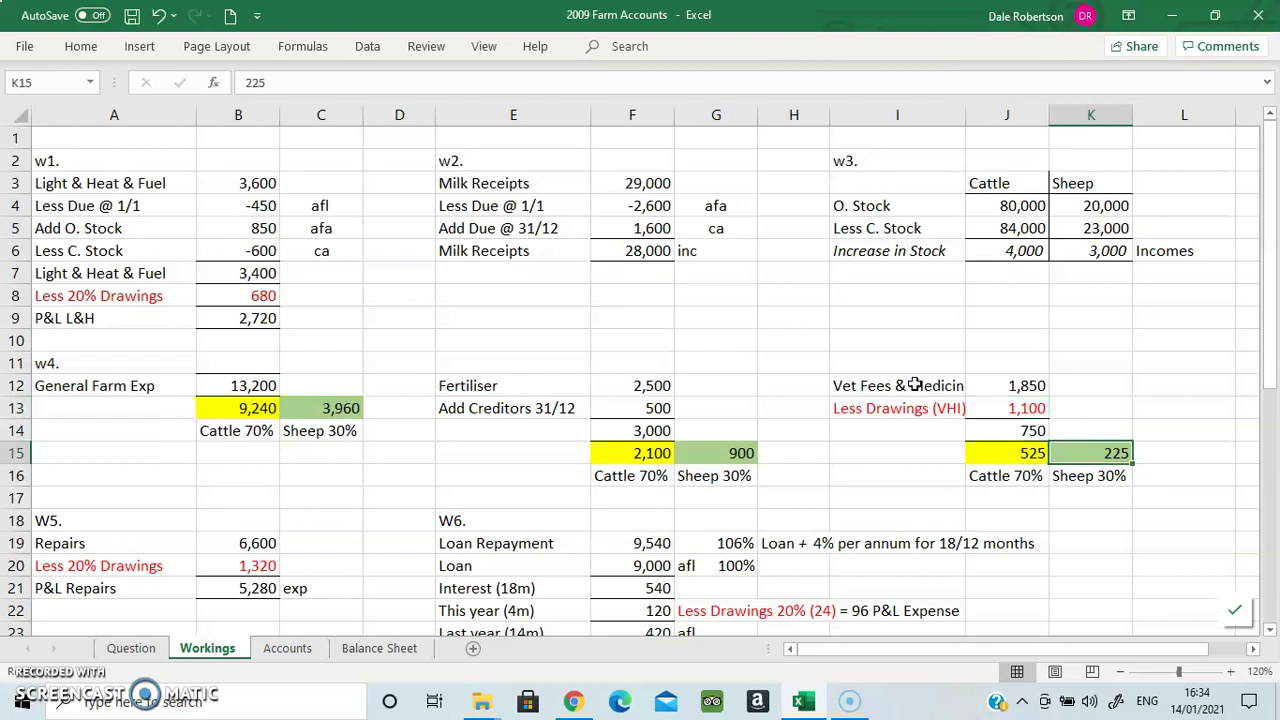
key(Left)
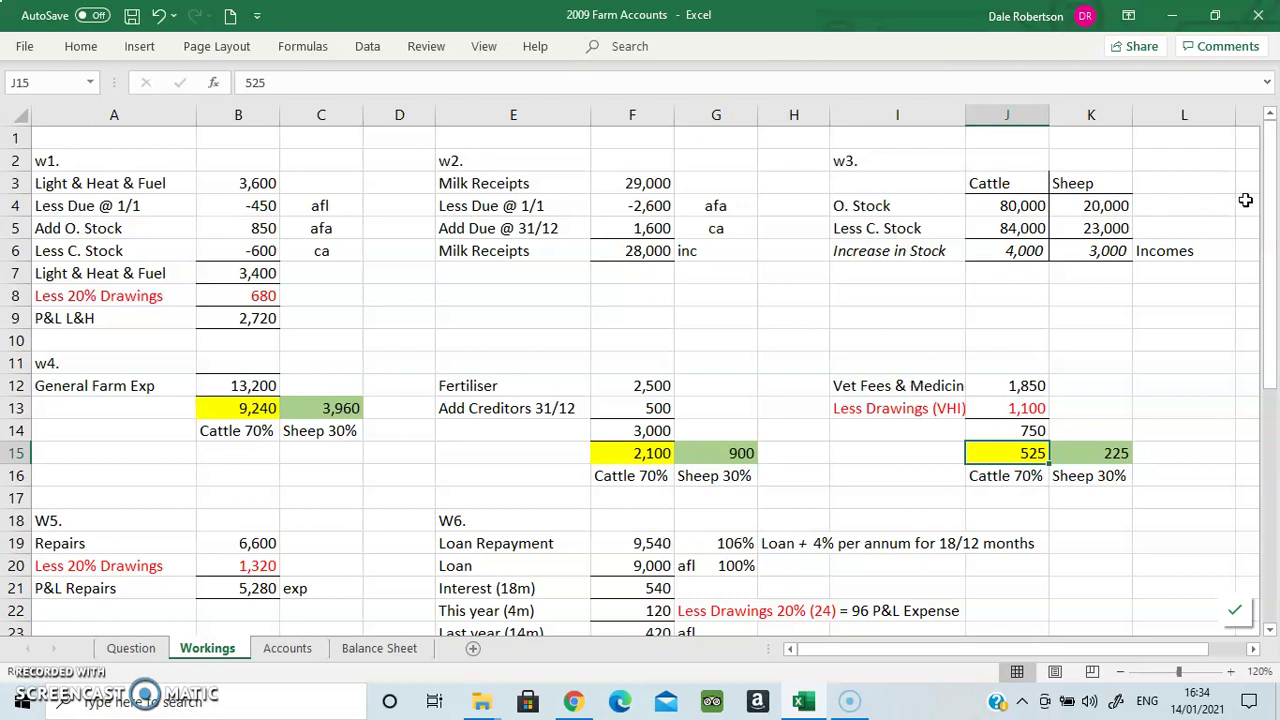
- Check the Question sheet's note (iv) and cheque payments for expenses shared with the household, and return to the Workings sheet
drag(1271, 208, 1276, 376)
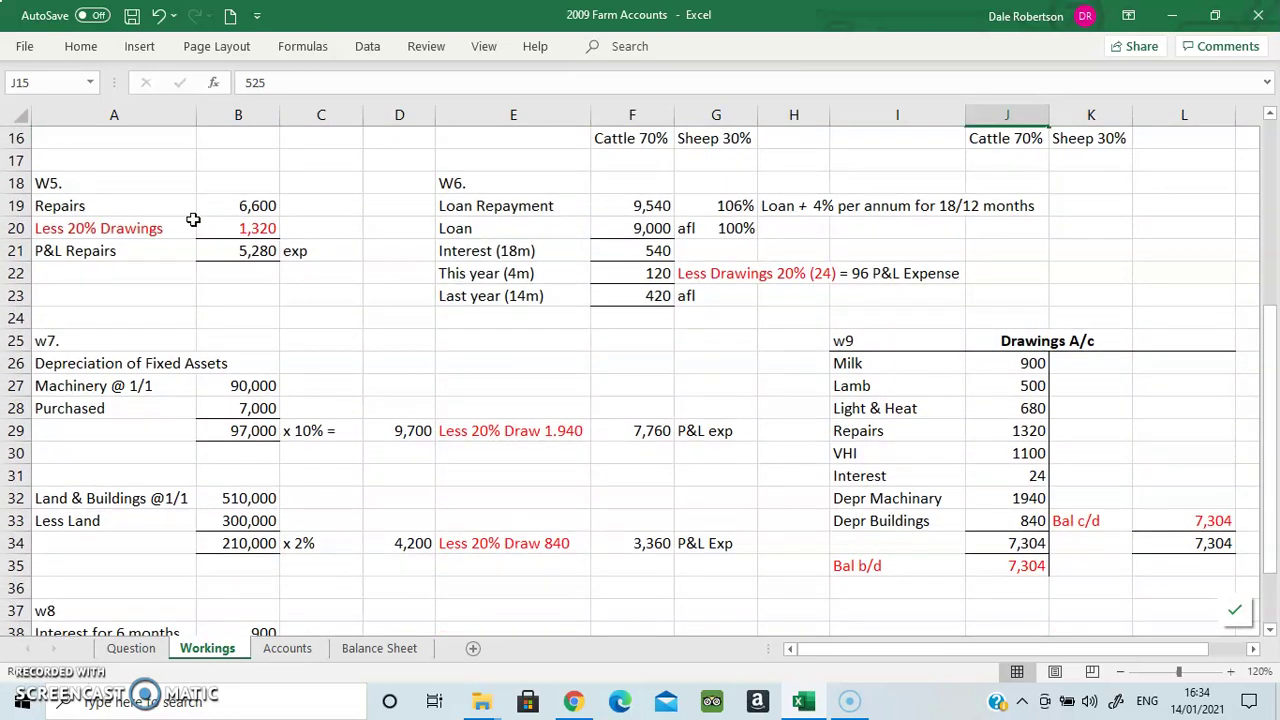
click(138, 650)
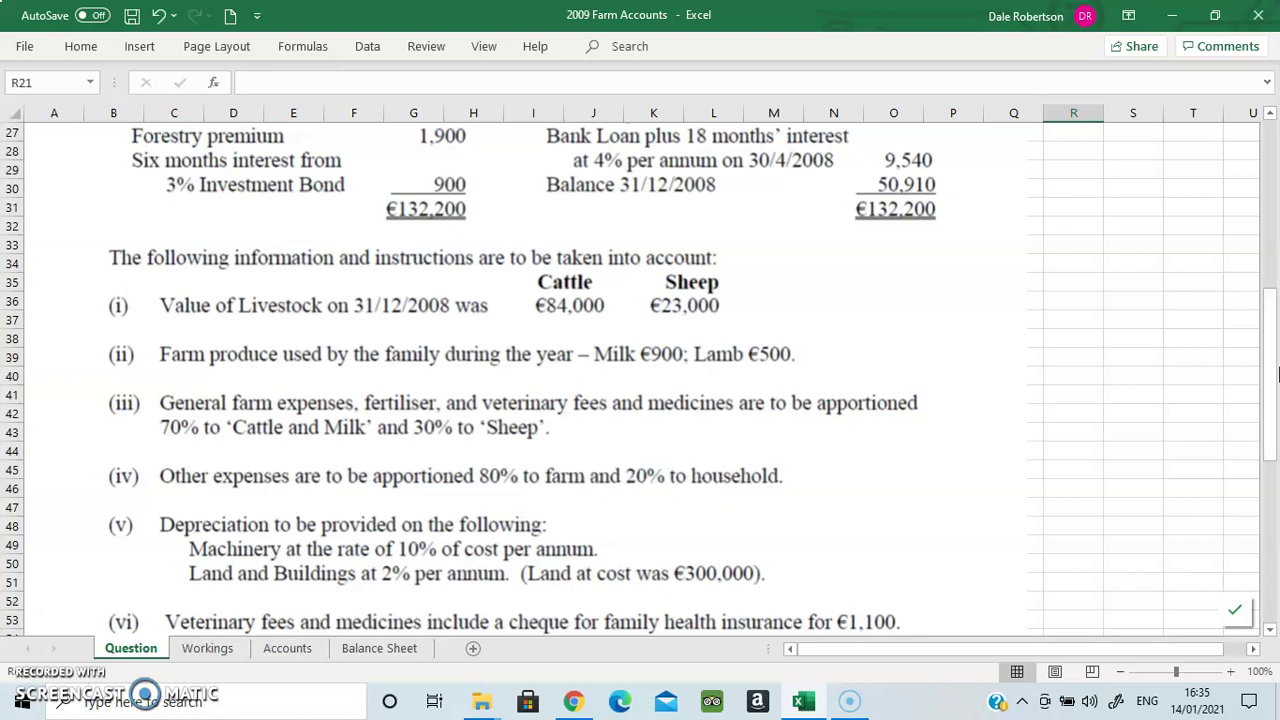
drag(1272, 364, 1272, 265)
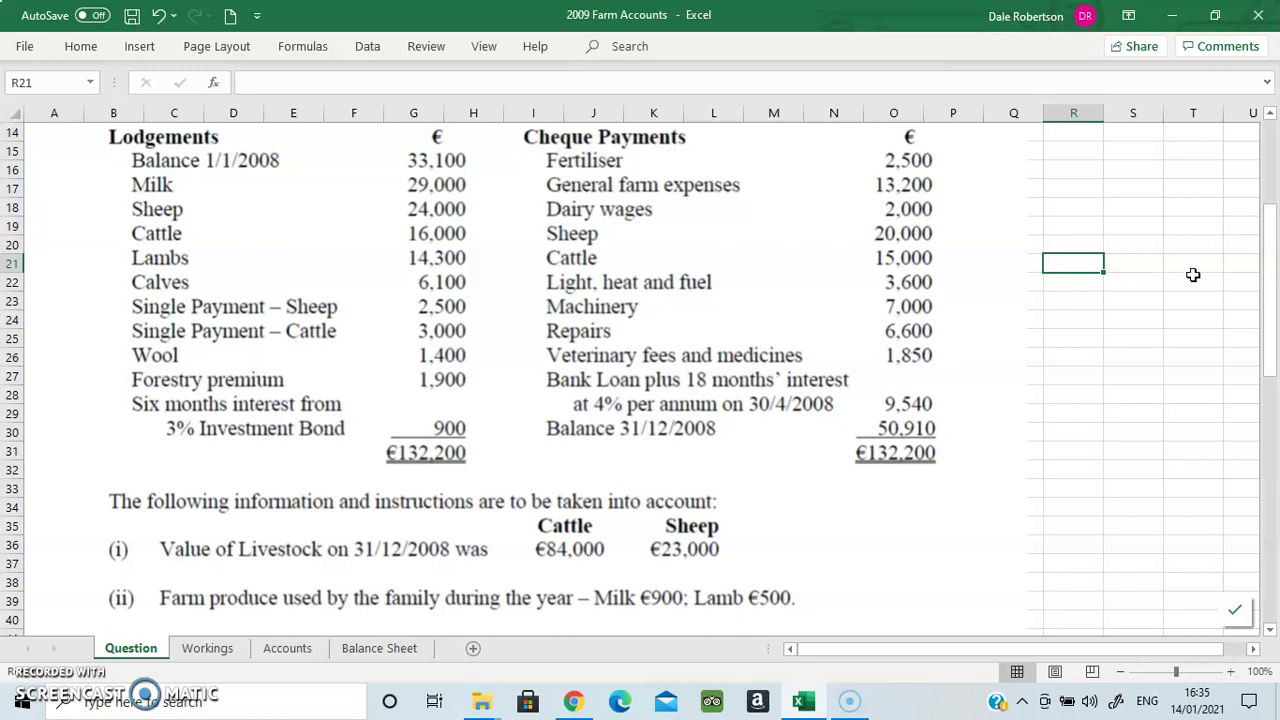
click(210, 650)
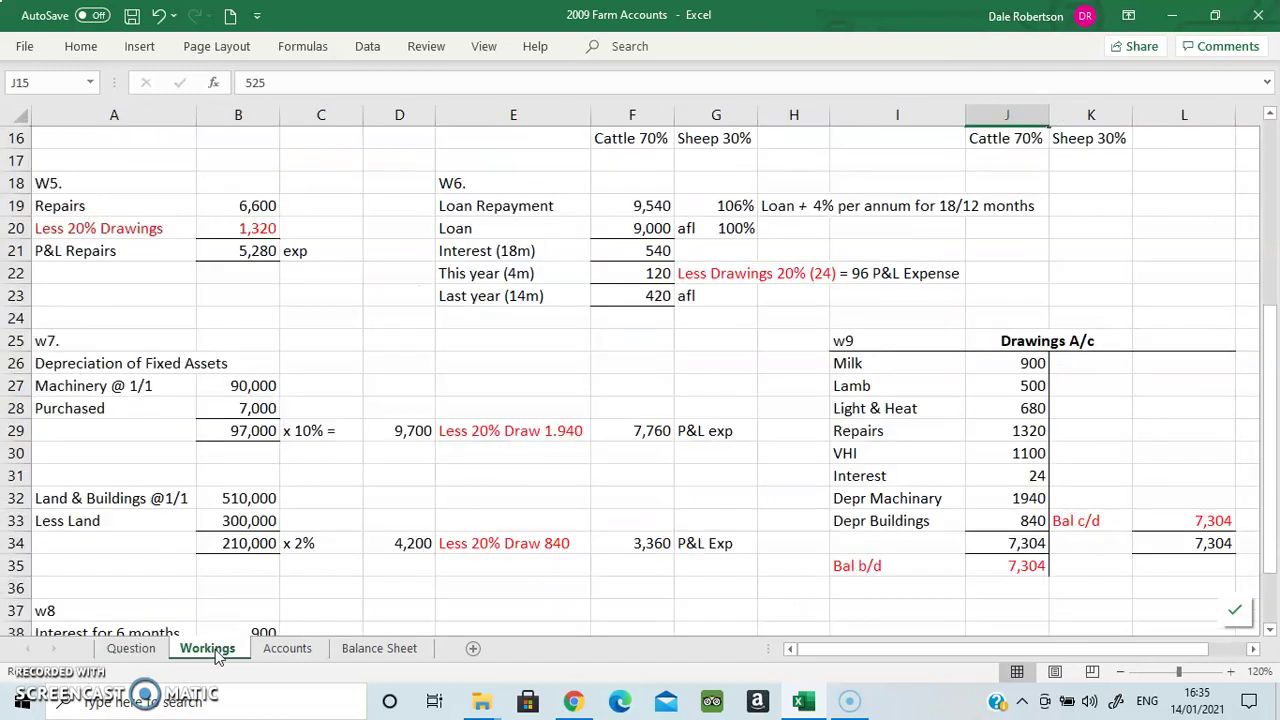
- Review working W5, going from Repairs through the 20% drawings deduction to the P&L Repairs figure
click(245, 205)
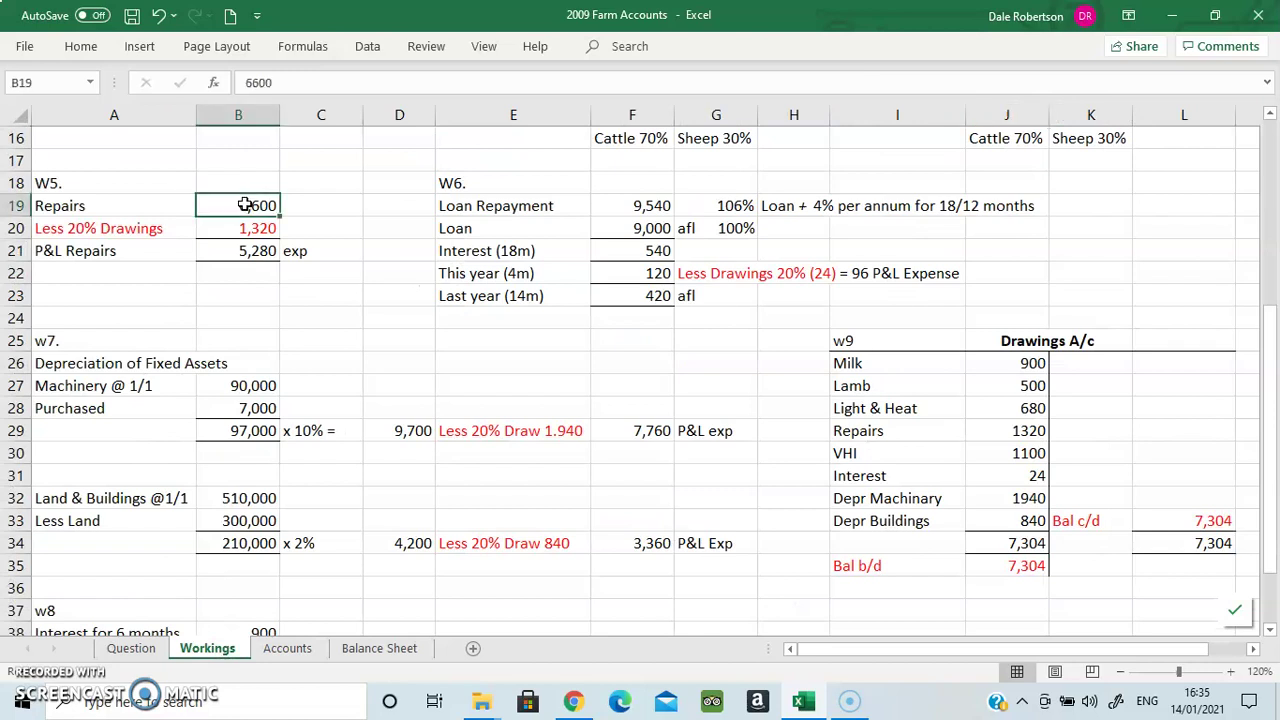
key(Down)
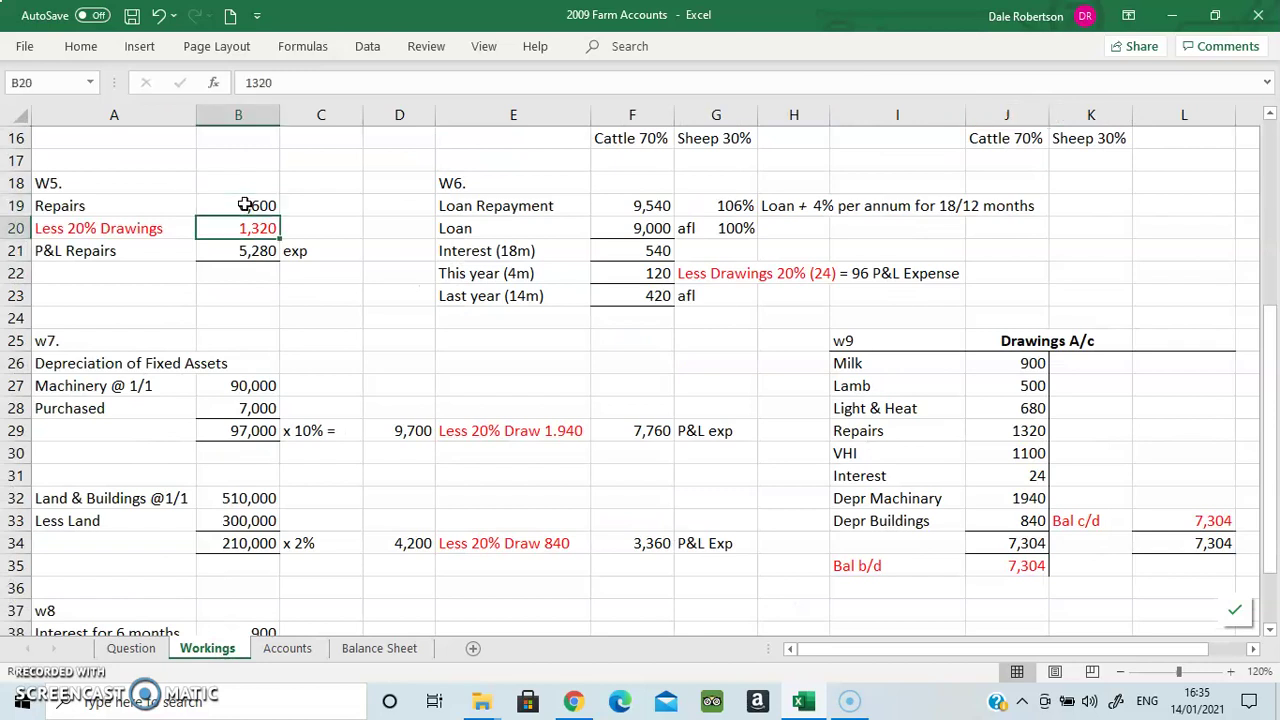
key(Down)
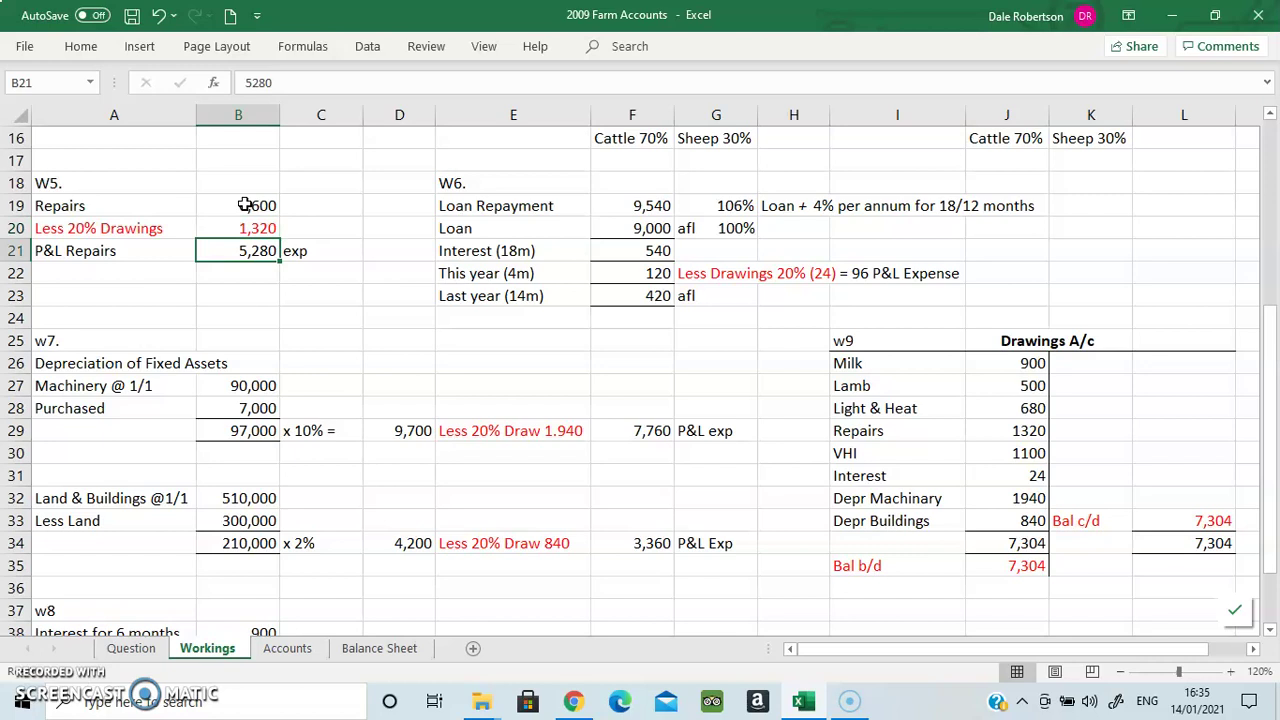
- Check the bank loan entry on the Question sheet and examine how W6 uses 106% and 100% to find the original loan
click(470, 206)
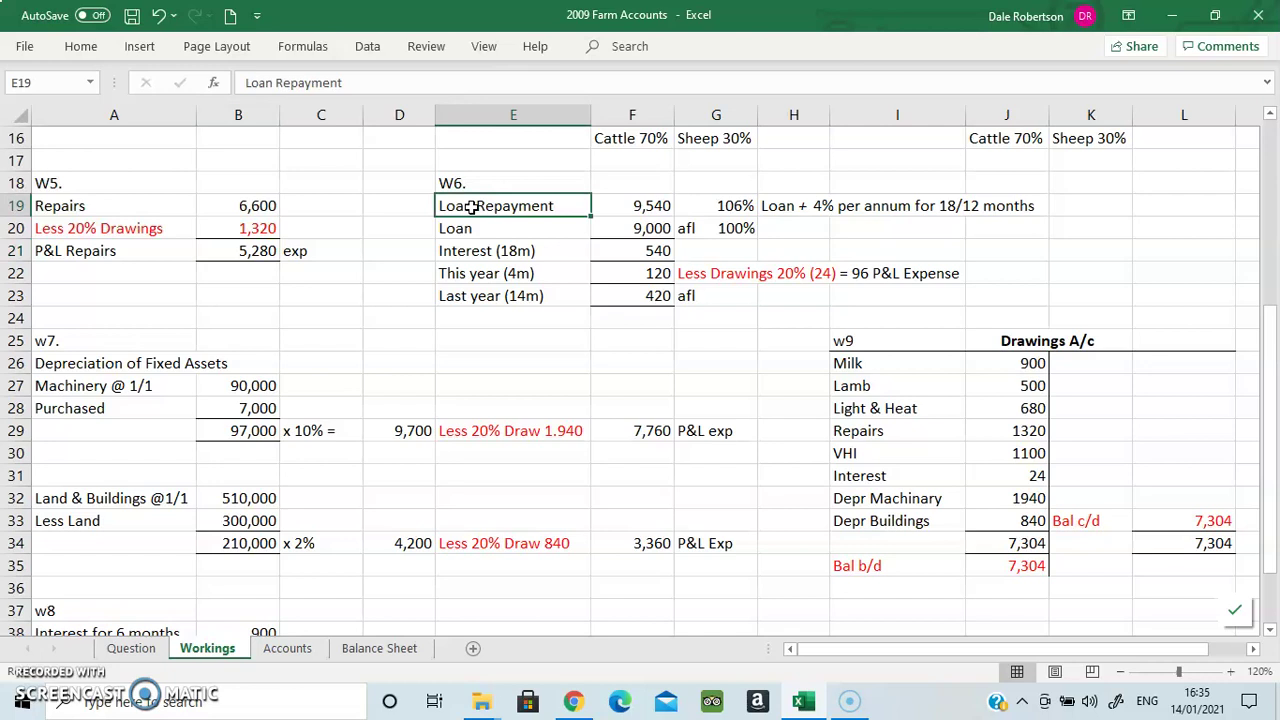
click(131, 648)
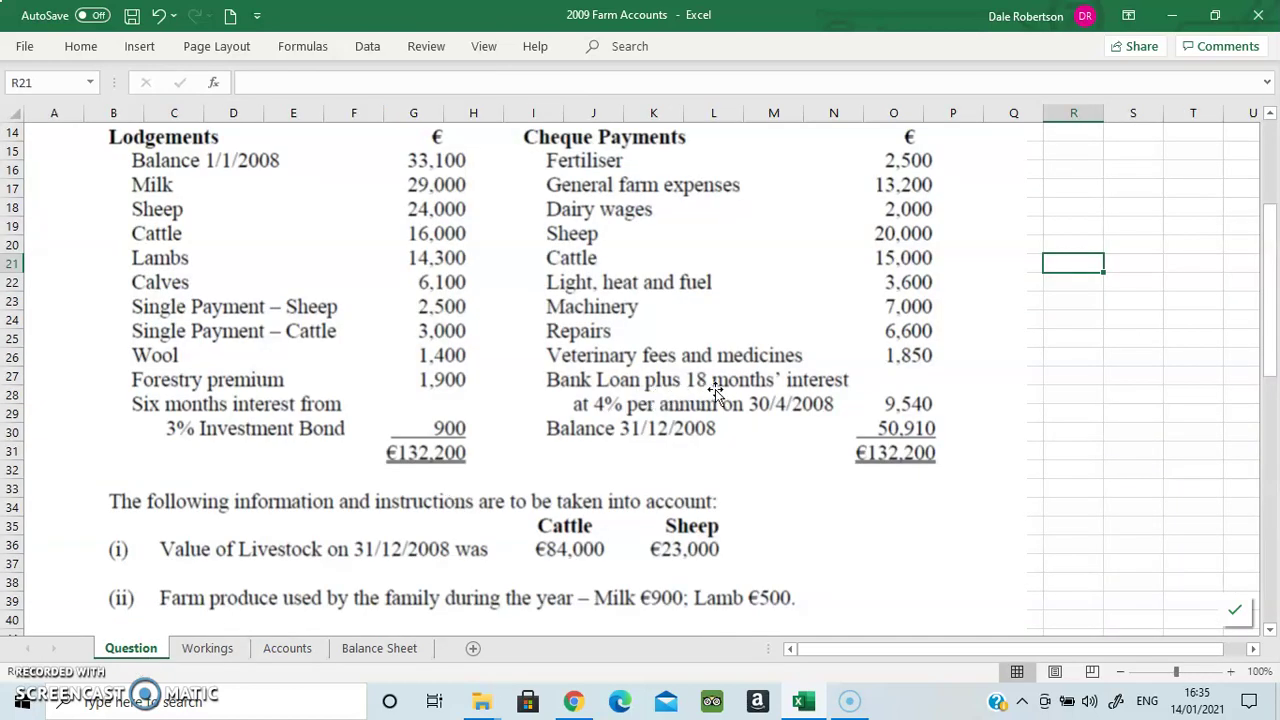
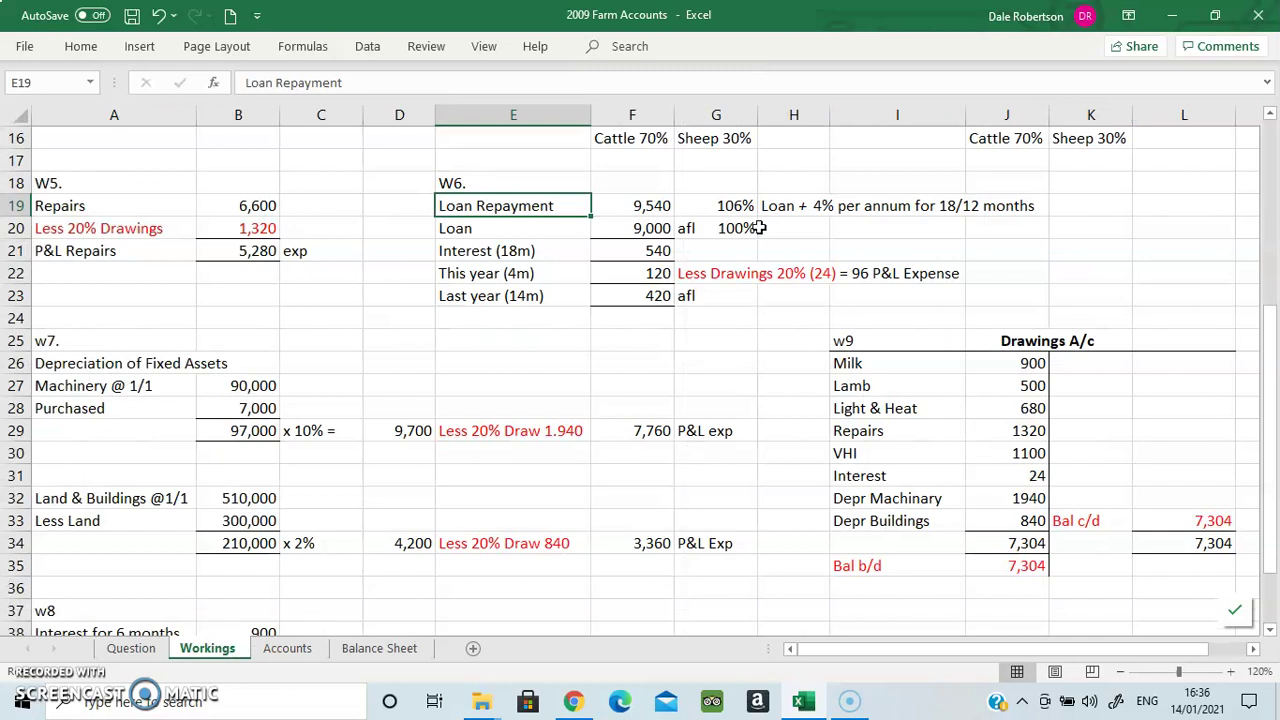
click(802, 204)
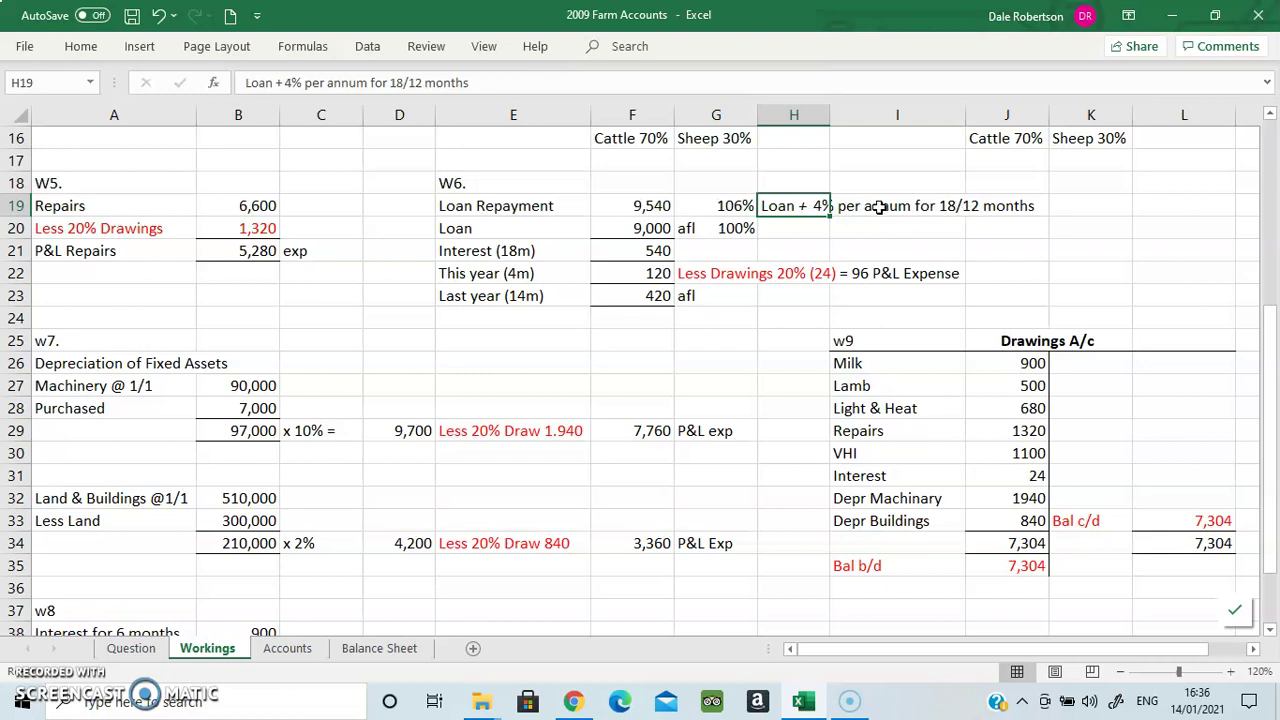
click(743, 207)
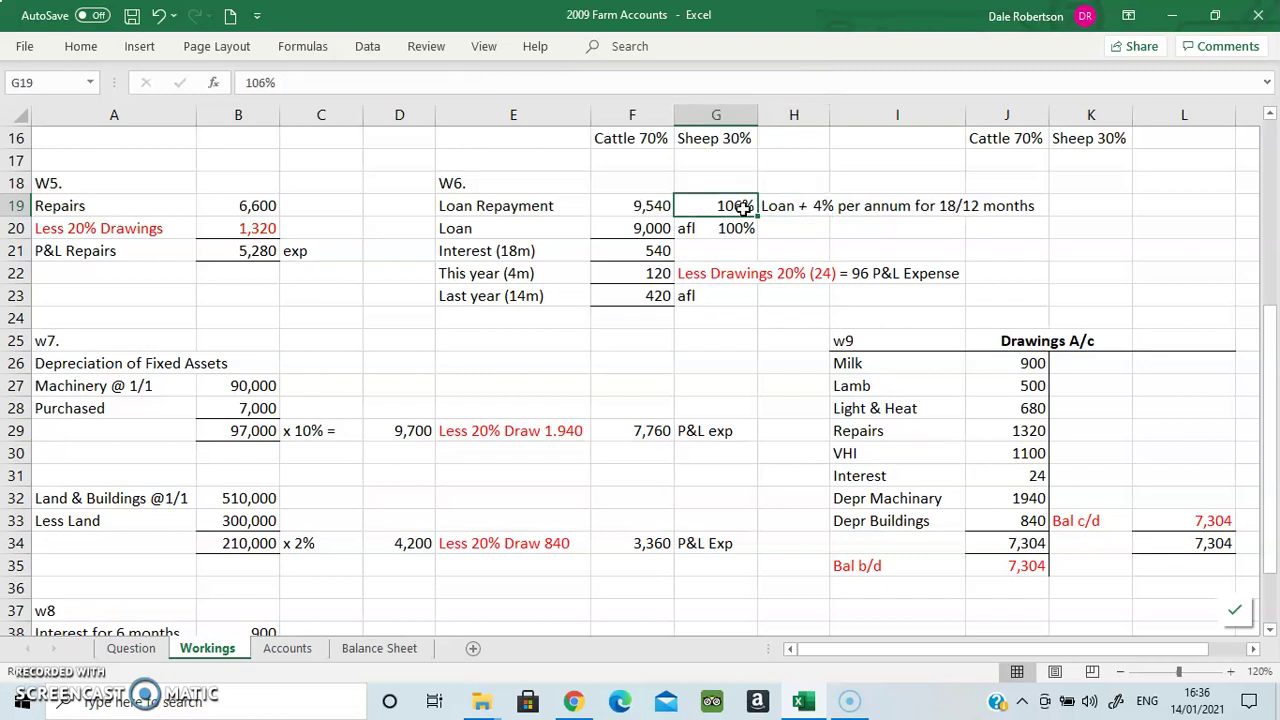
click(606, 211)
key(Right)
key(Down)
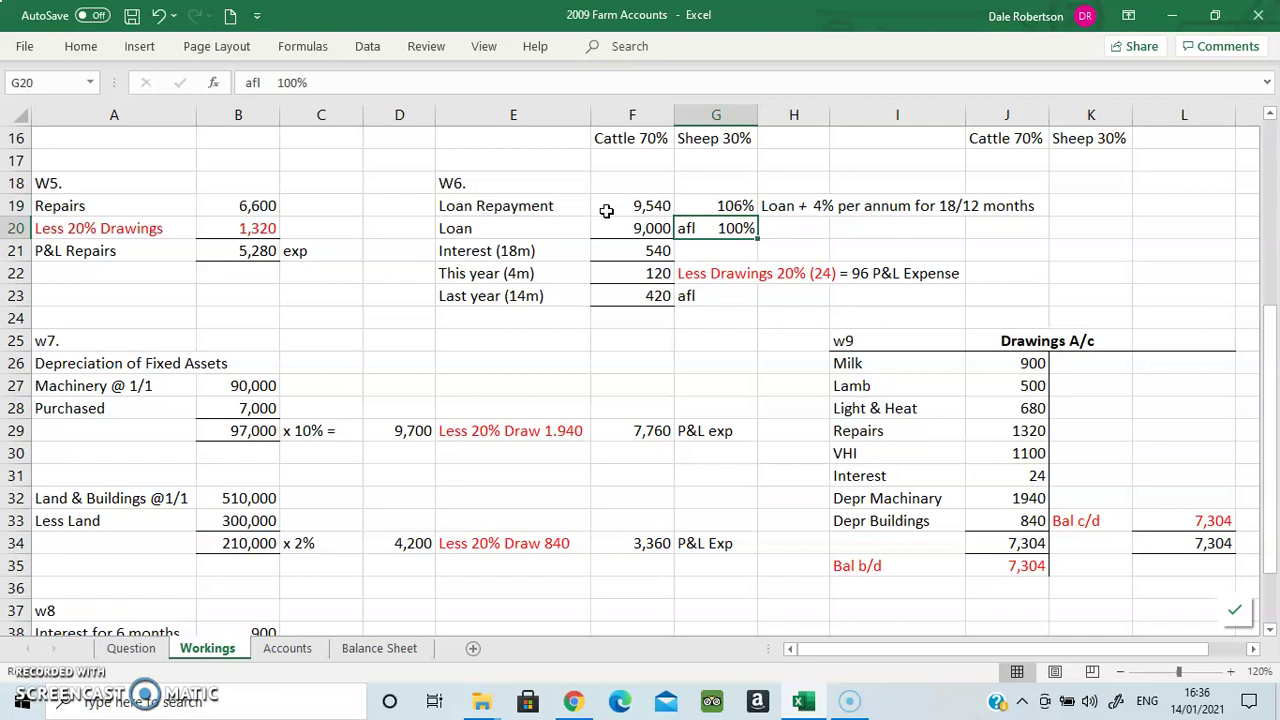
key(Left)
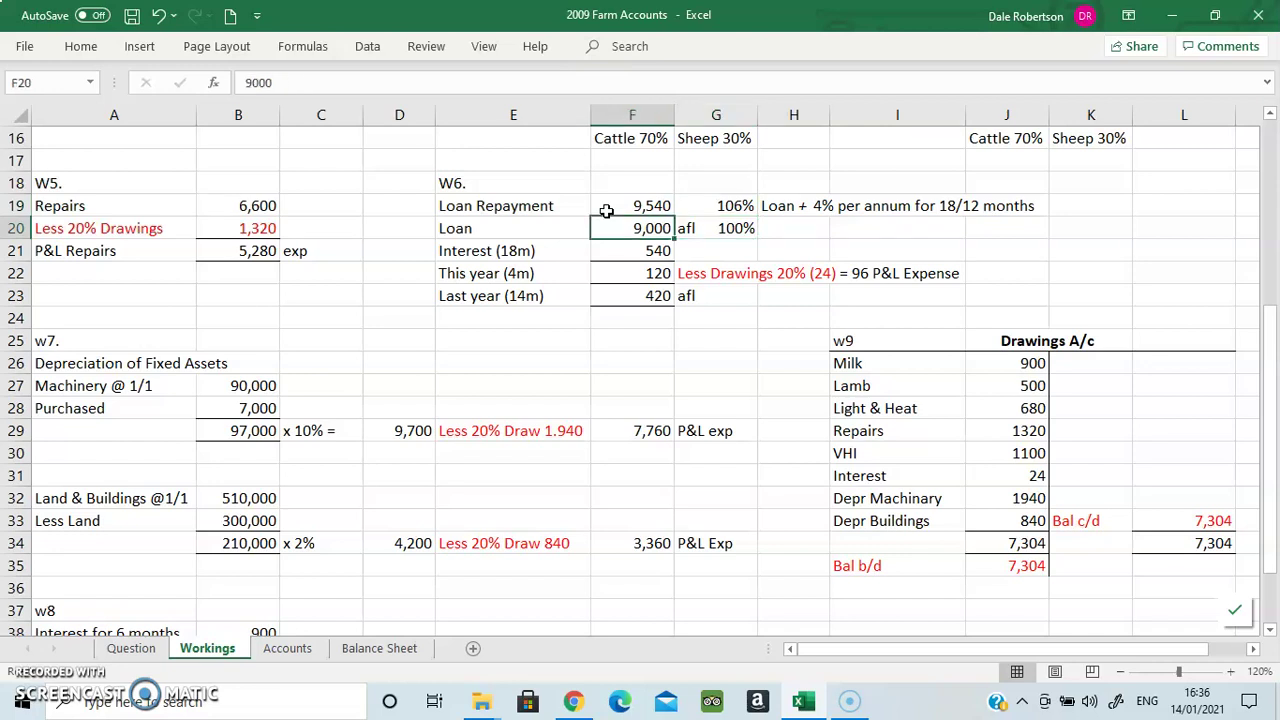
- Examine the 18-month loan interest in W6 and its split between this year and last year
key(Down)
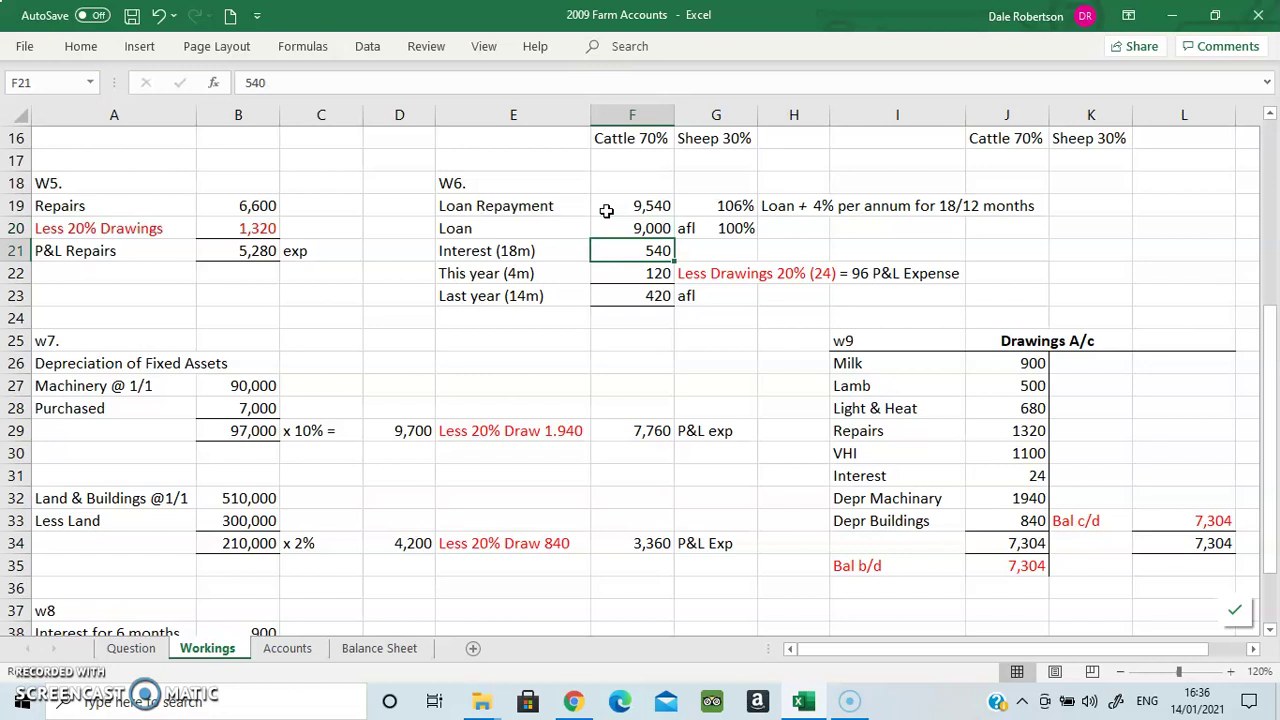
key(Down)
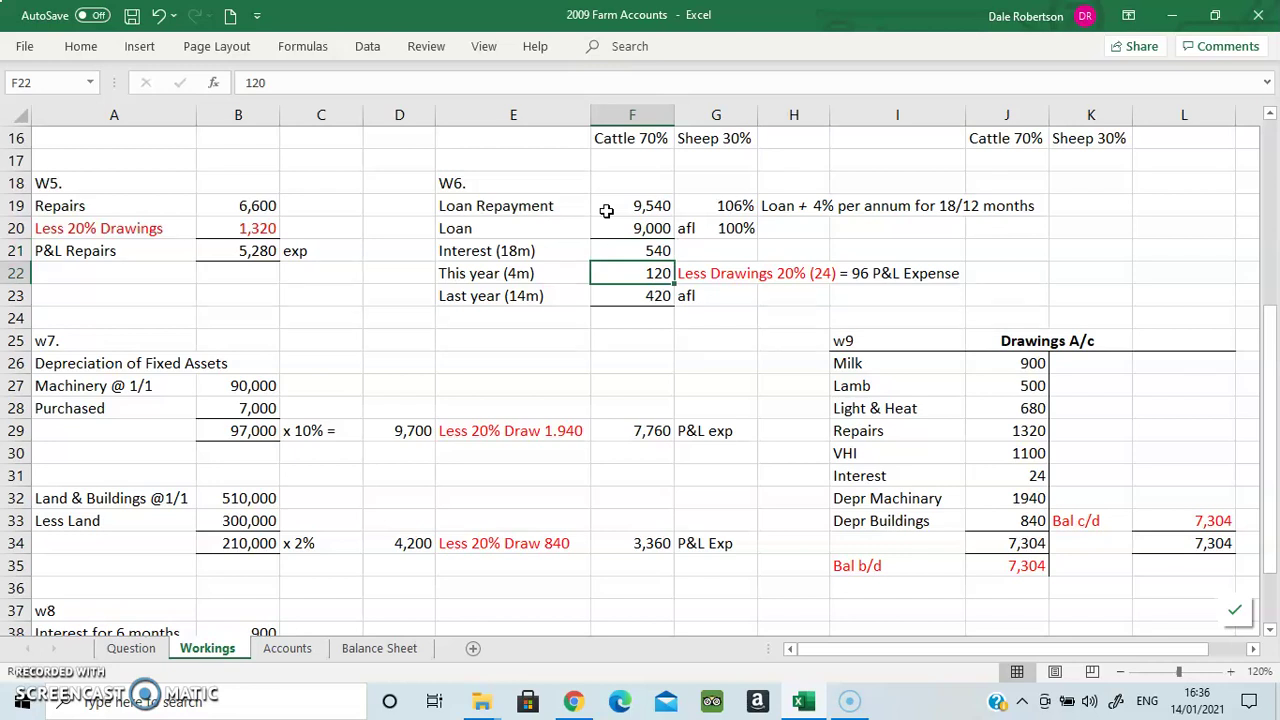
key(Down)
key(Left)
key(Right)
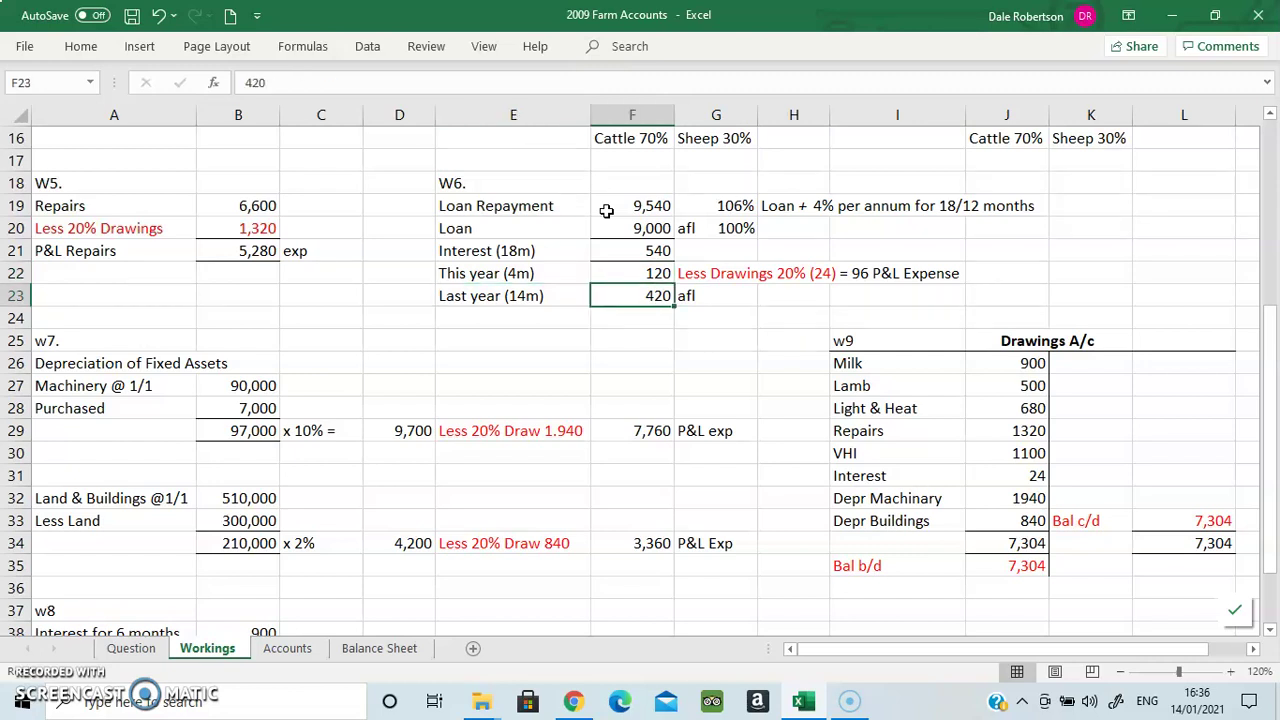
- Compare the "afl" labels beside the loan and last year's interest in W6
key(Right)
key(Up)
key(Up)
key(Up)
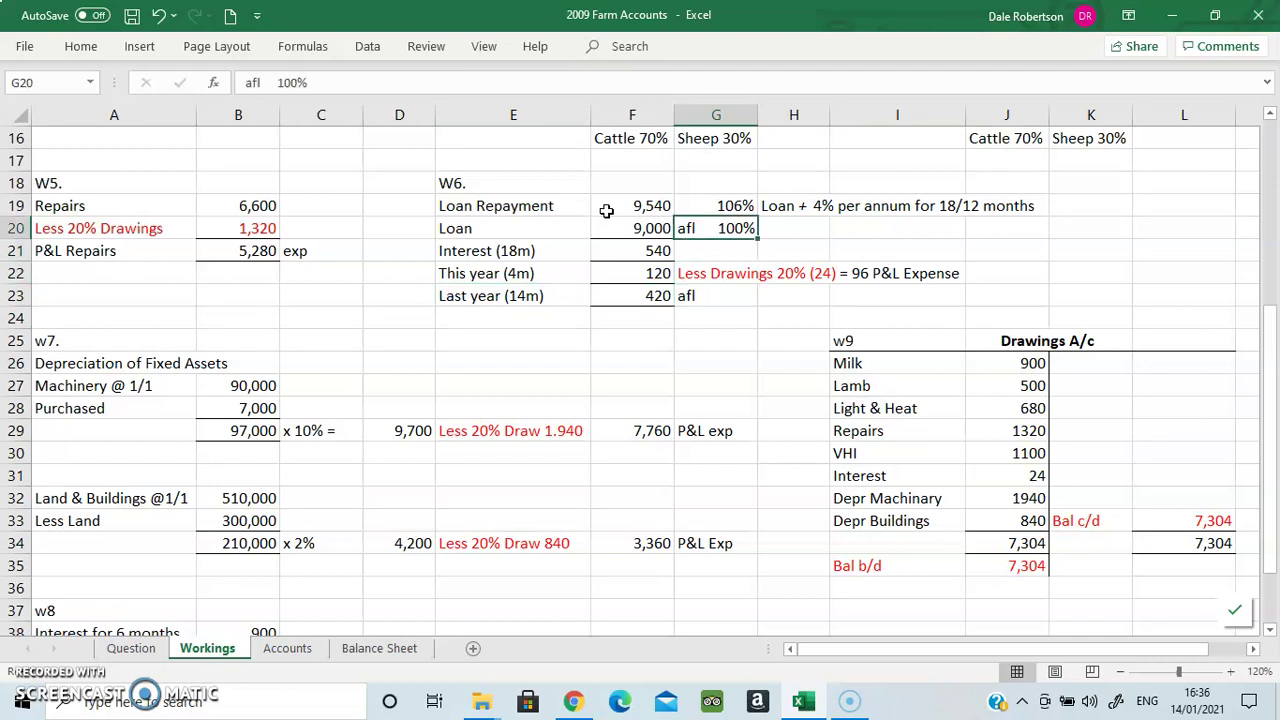
key(Down)
key(Down)
key(Down)
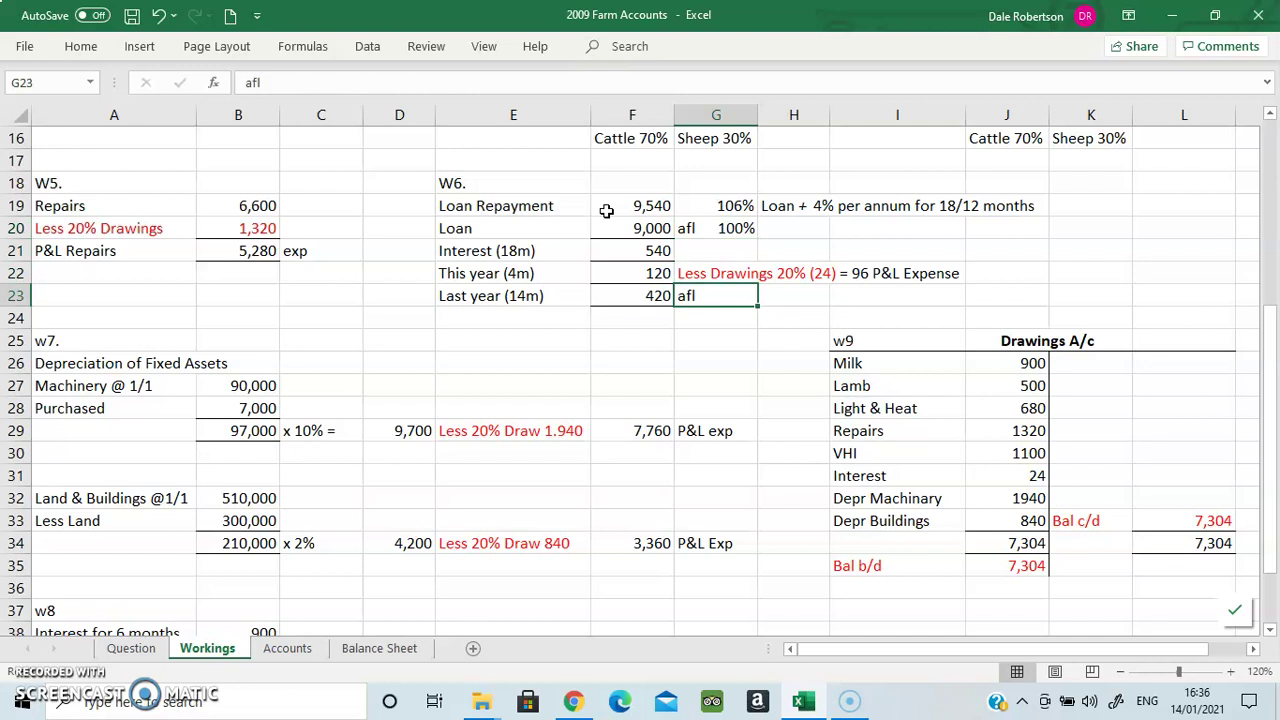
- Examine this year's loan interest in W6, including the 20% drawings deduction and the resulting P&L expense
key(Up)
key(Left)
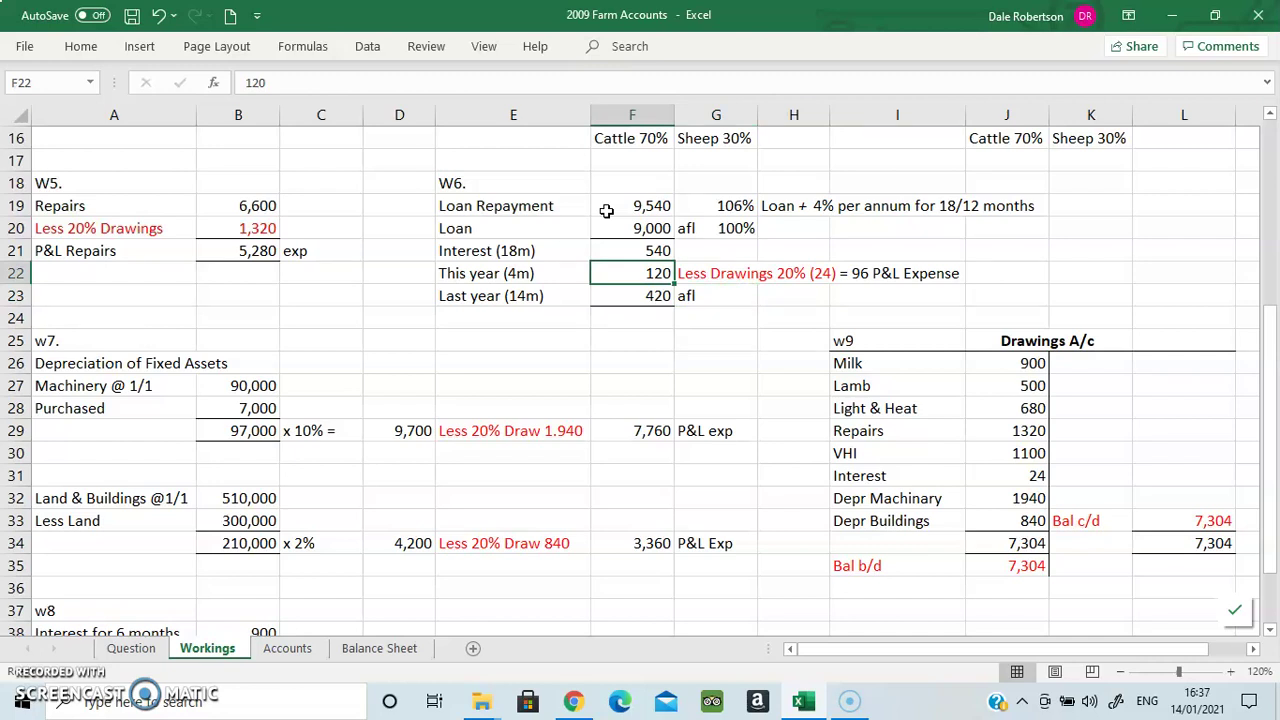
key(Right)
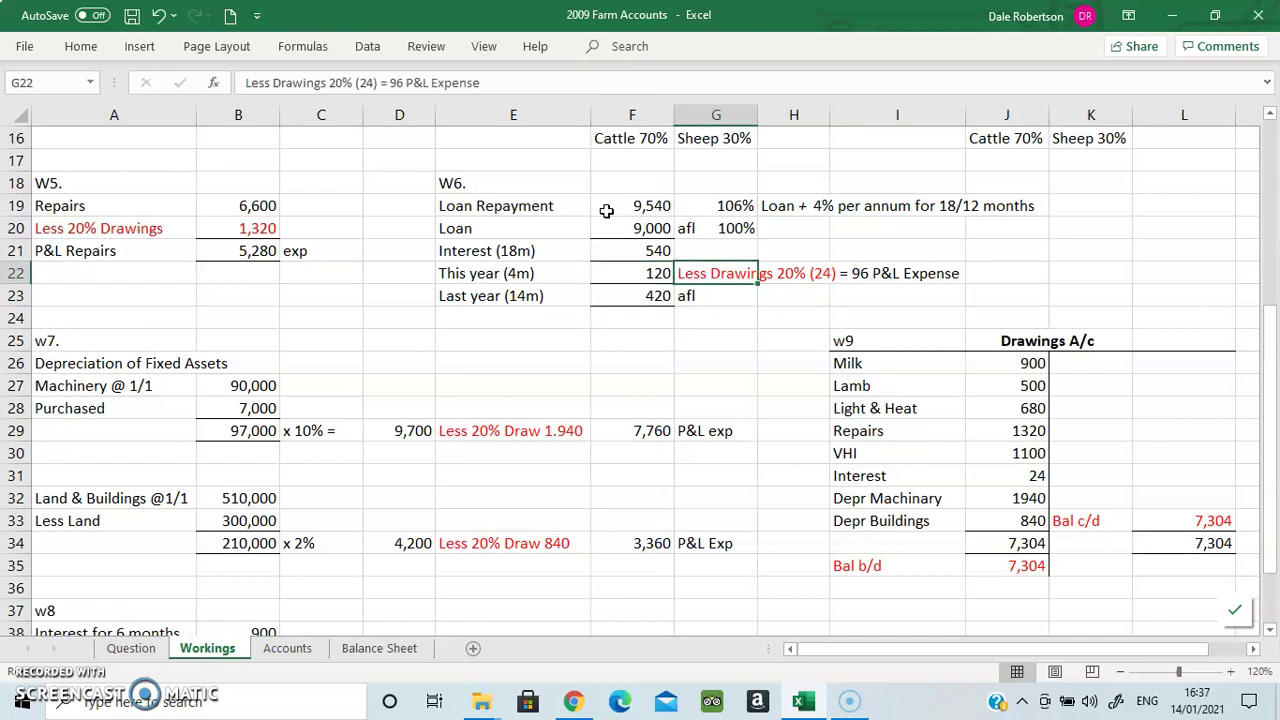
key(Right)
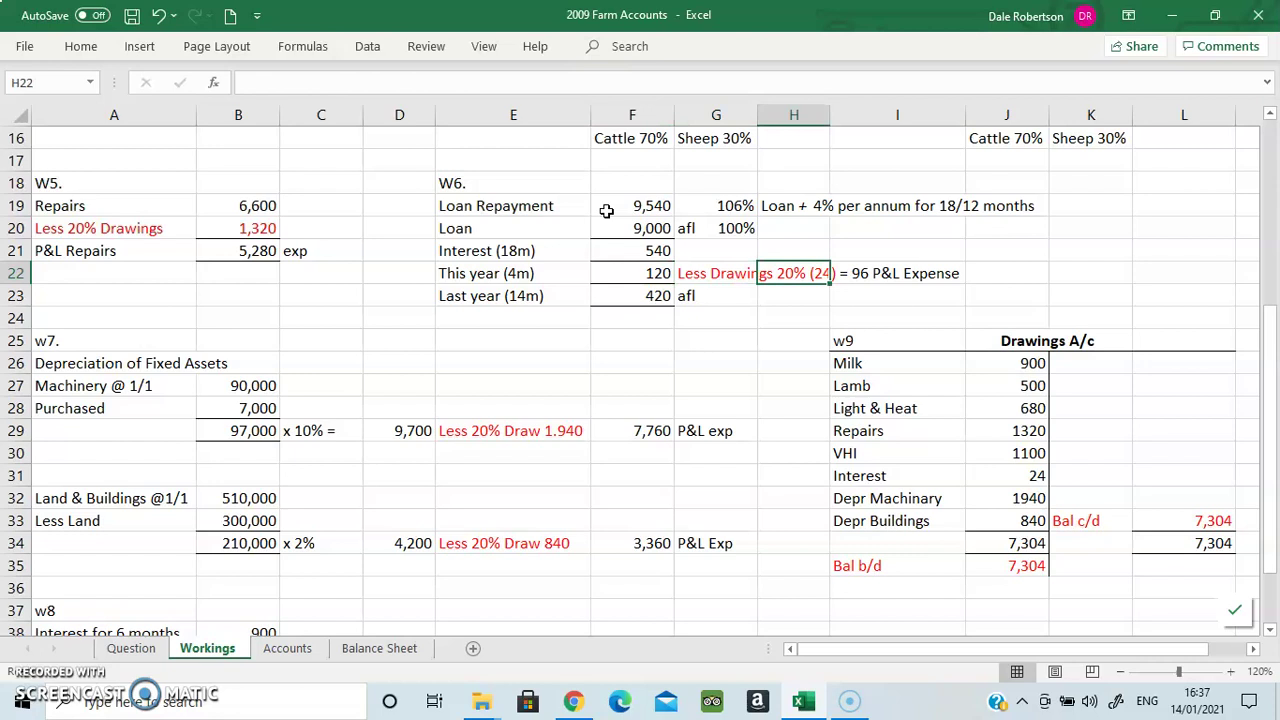
key(Right)
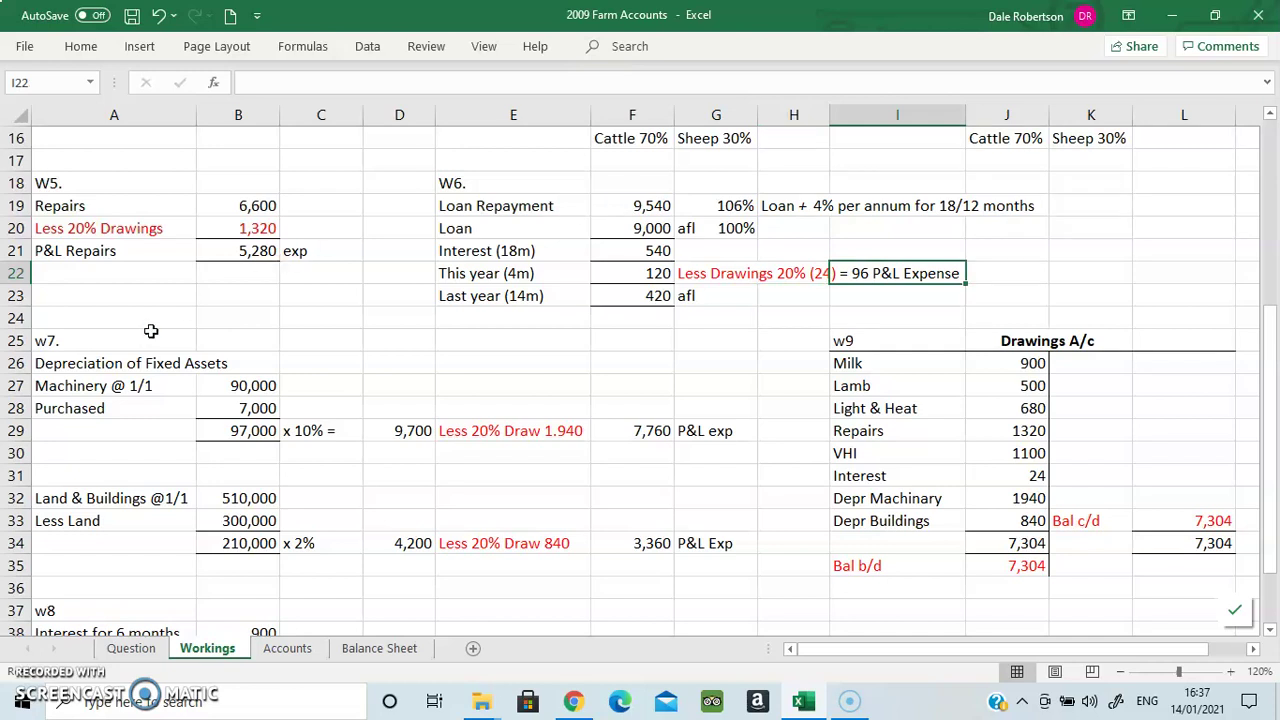
- Examine the machinery depreciation in W7, from the opening balance and purchase through the 10% charge, 20% drawings deduction and P&L expense
click(132, 363)
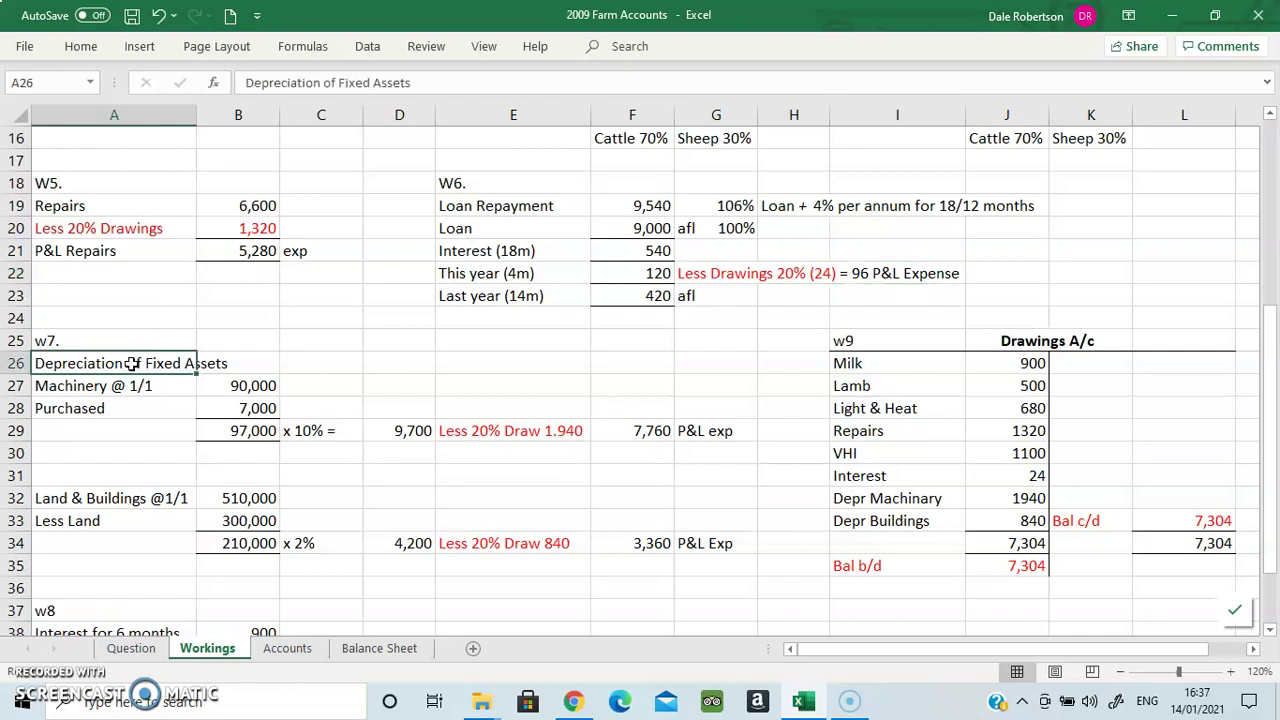
key(Down)
key(Right)
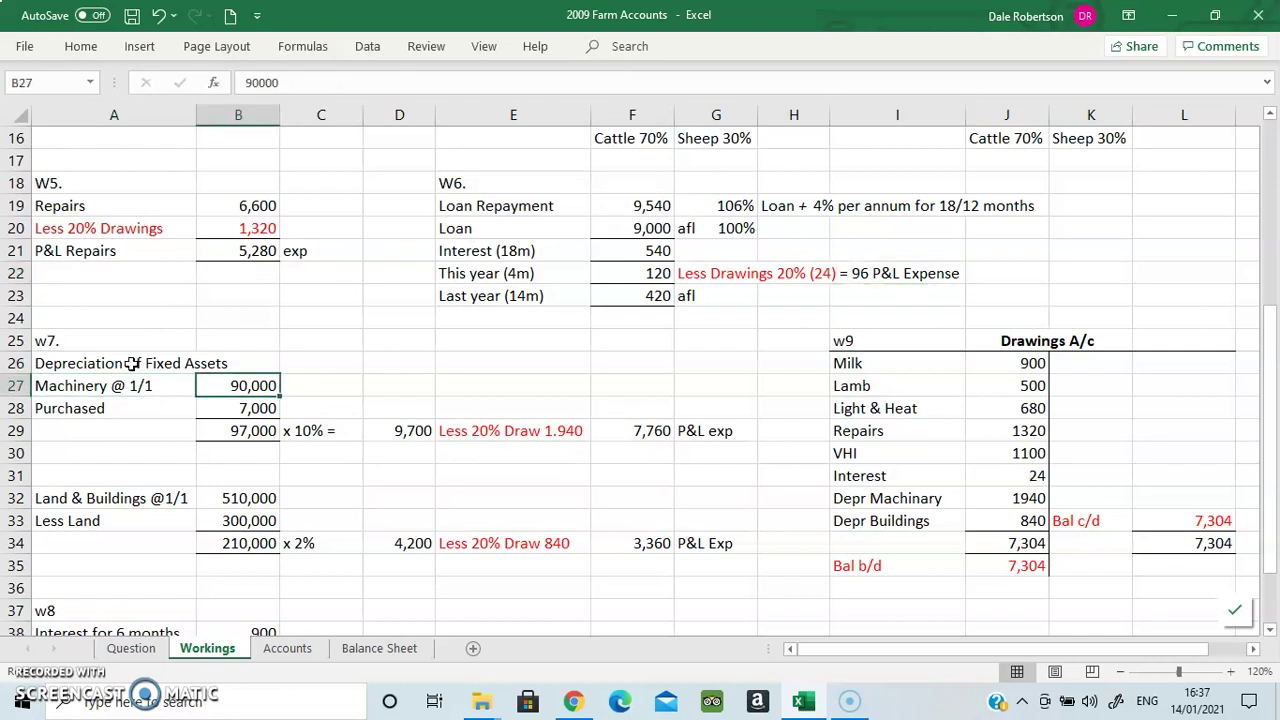
key(Down)
key(Down)
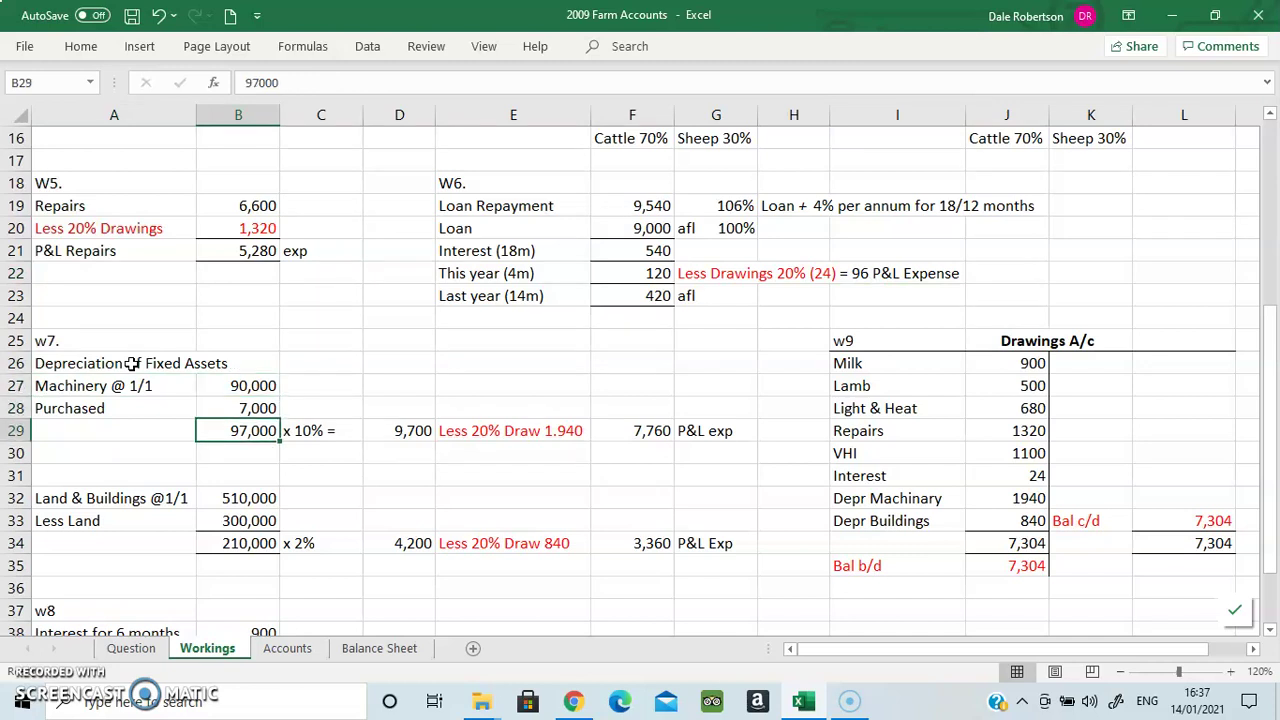
key(Right)
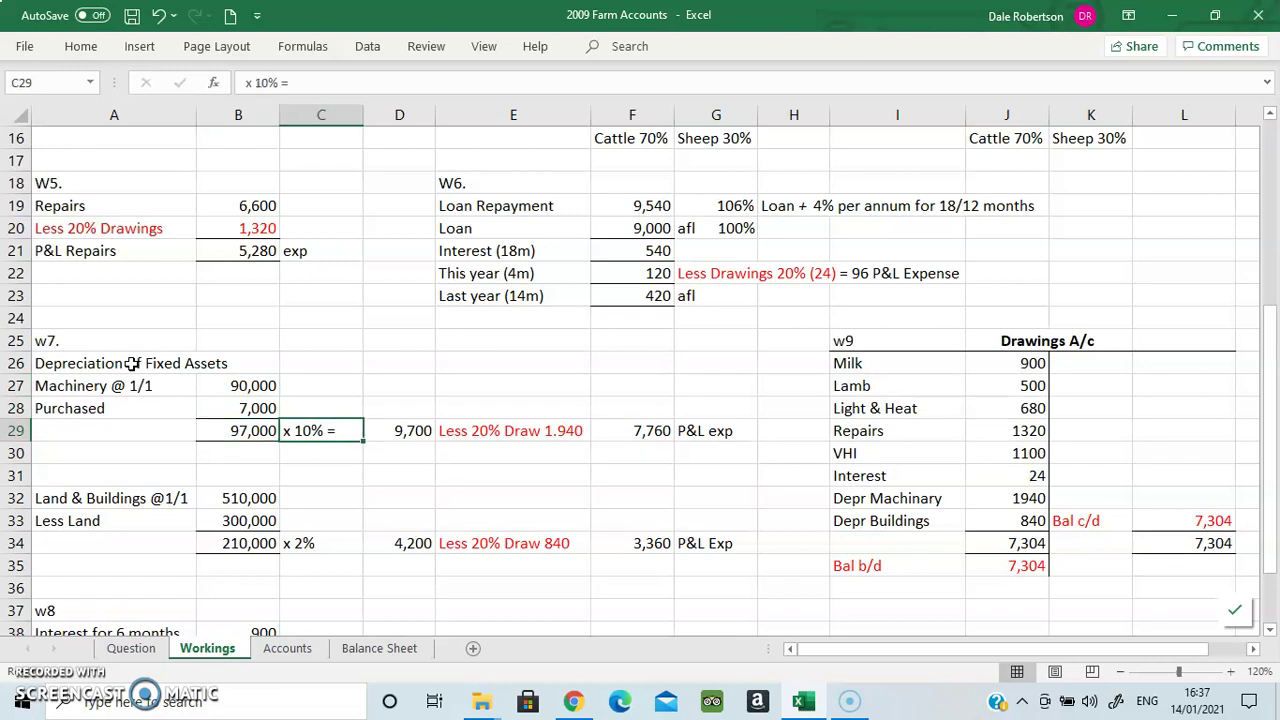
key(Right)
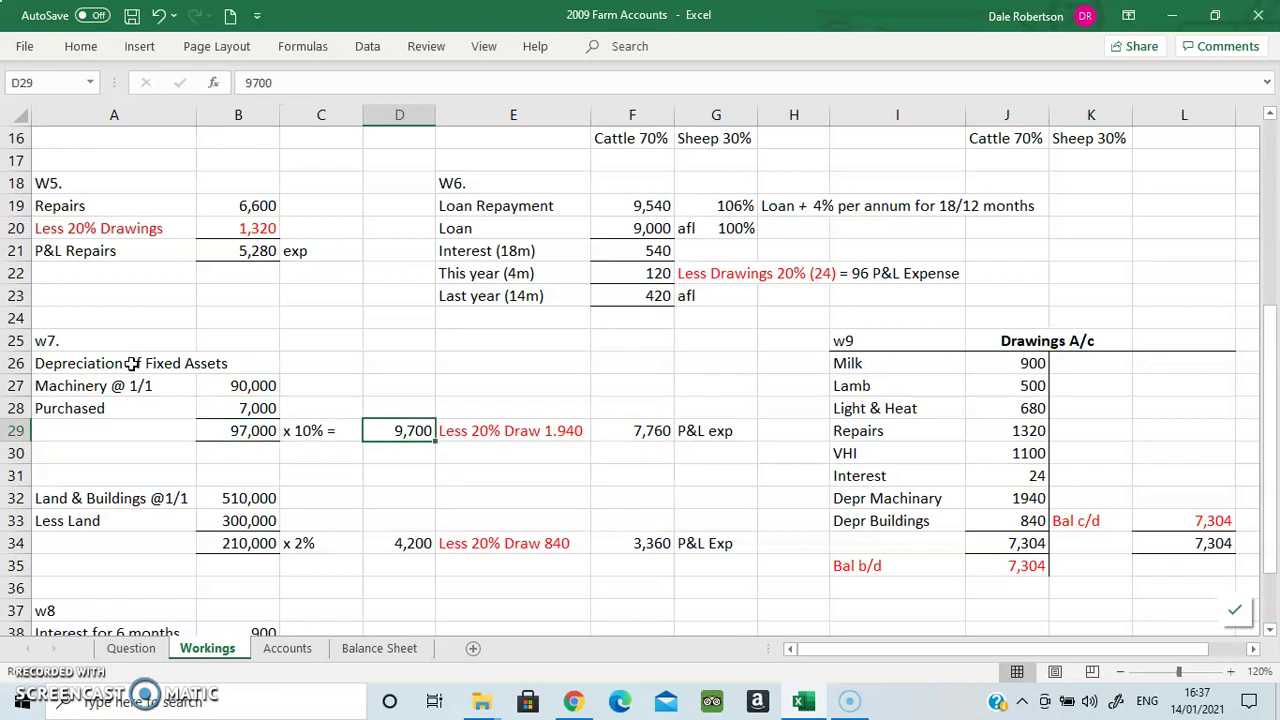
key(Right)
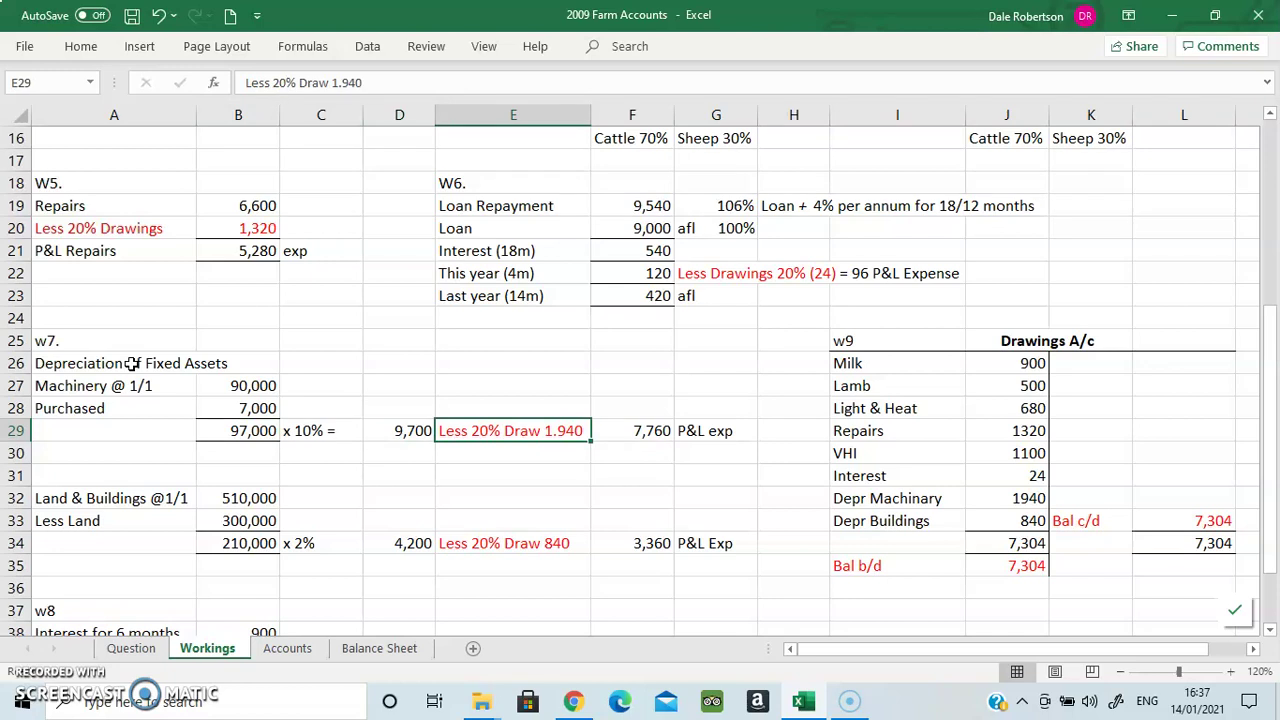
key(Right)
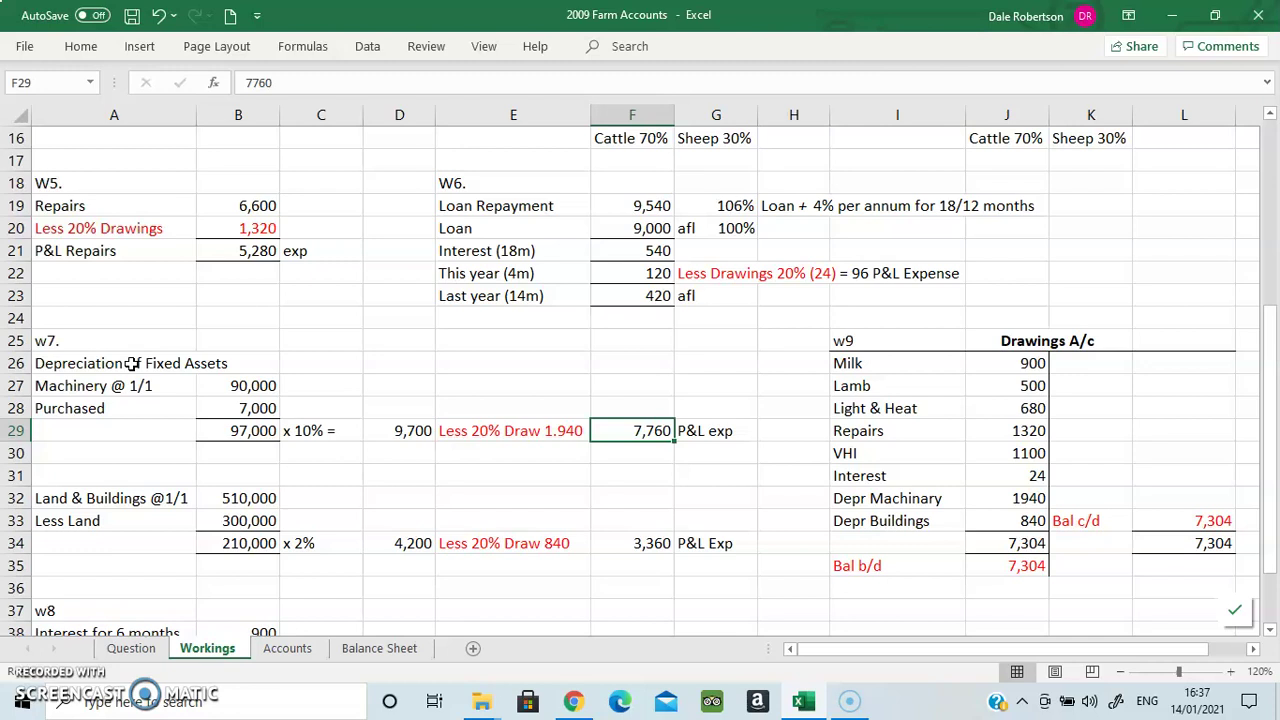
- Examine the buildings depreciation in W7, including the land deduction, 2% charge, 20% drawings share and P&L expense
click(250, 497)
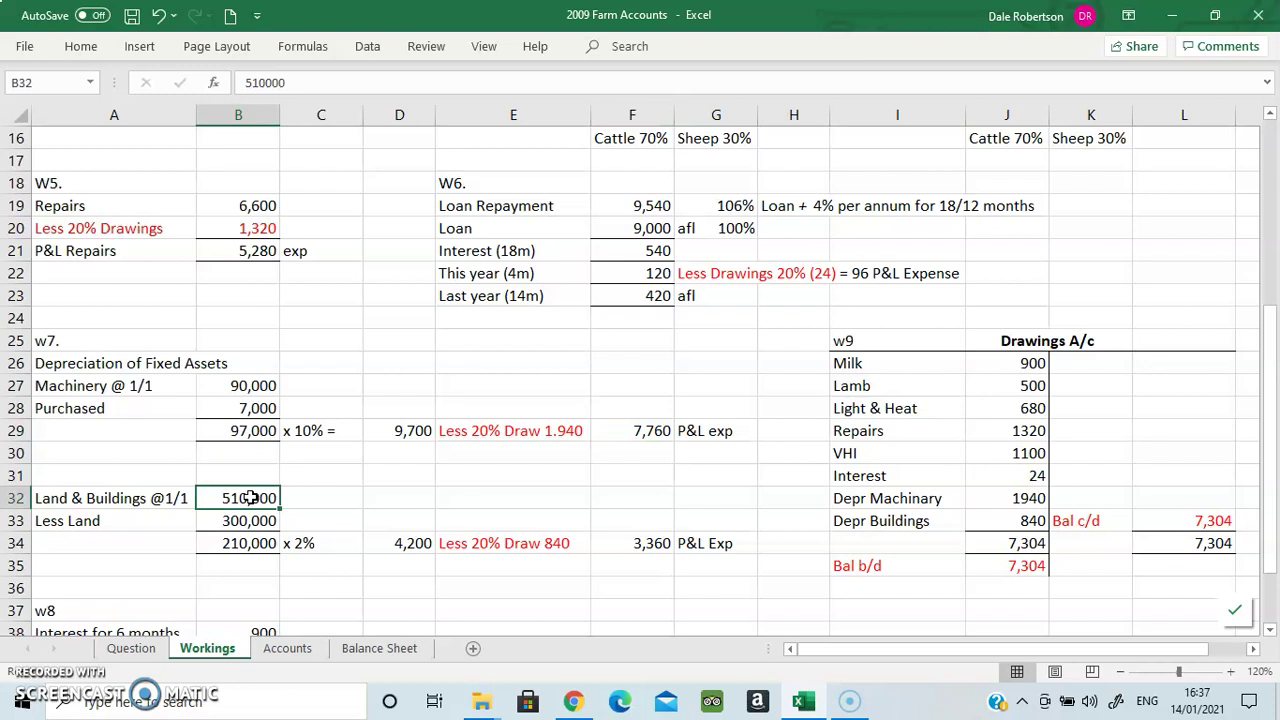
key(Down)
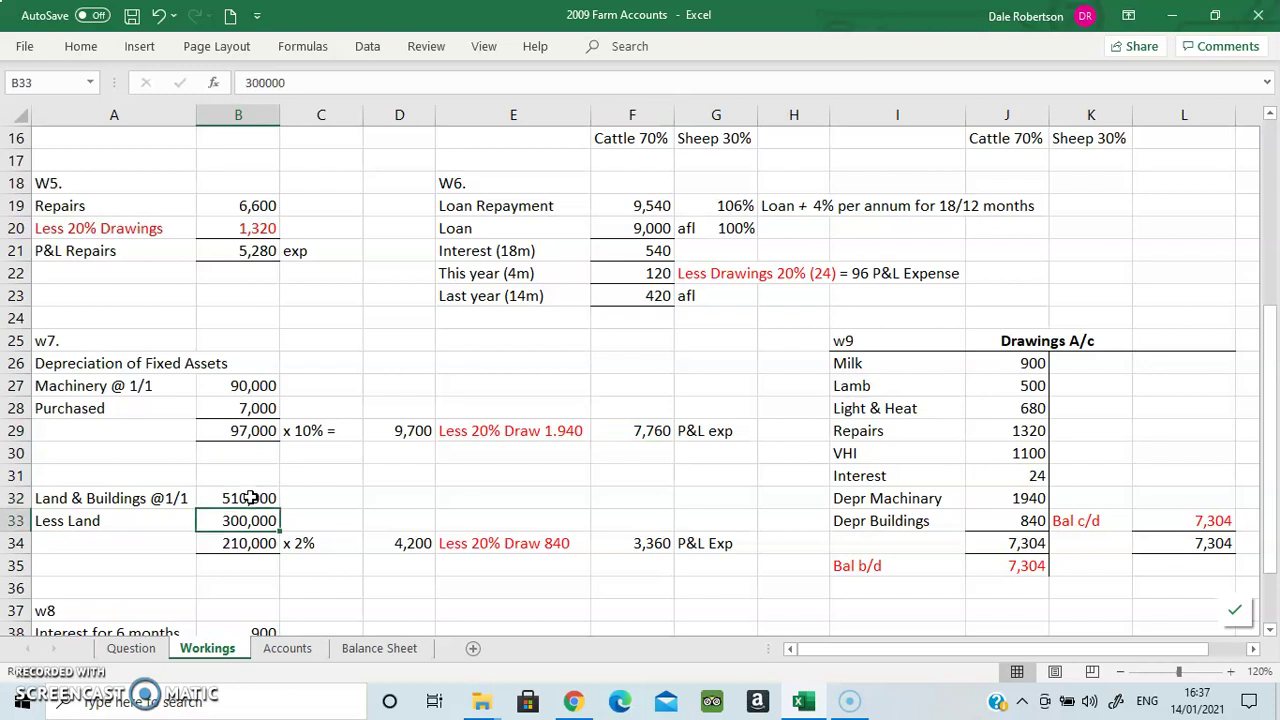
key(Down)
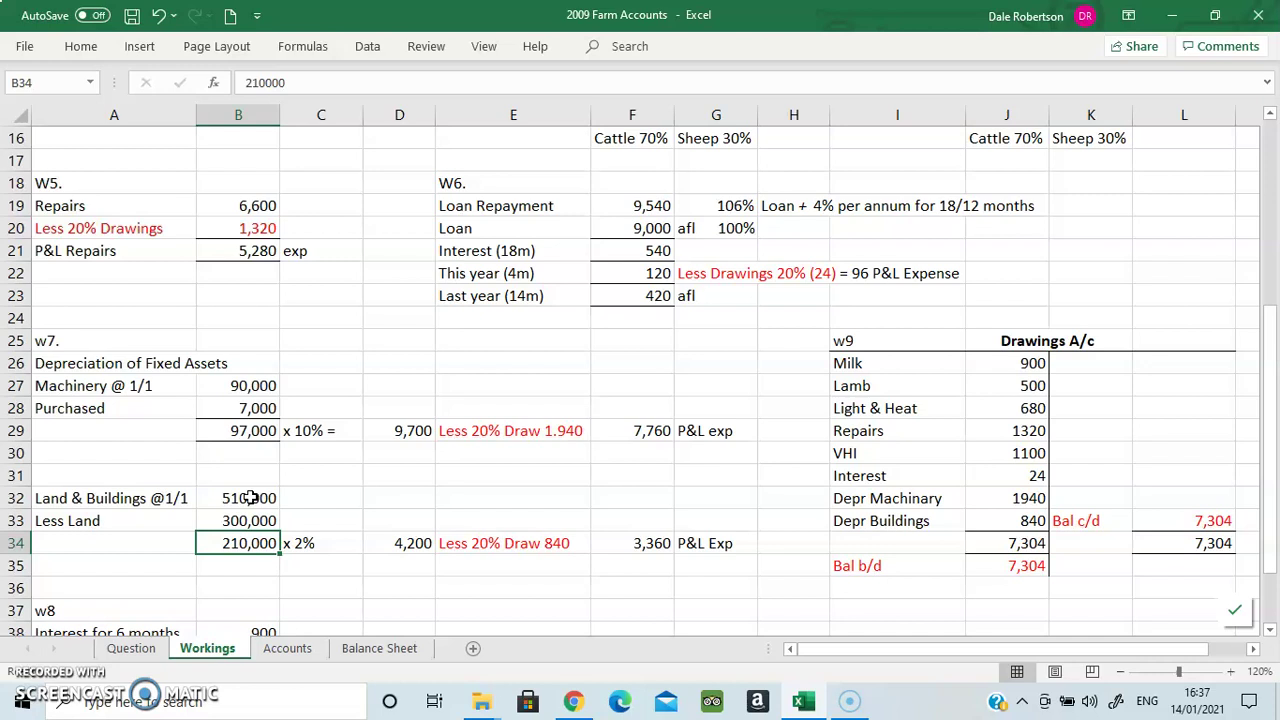
key(Right)
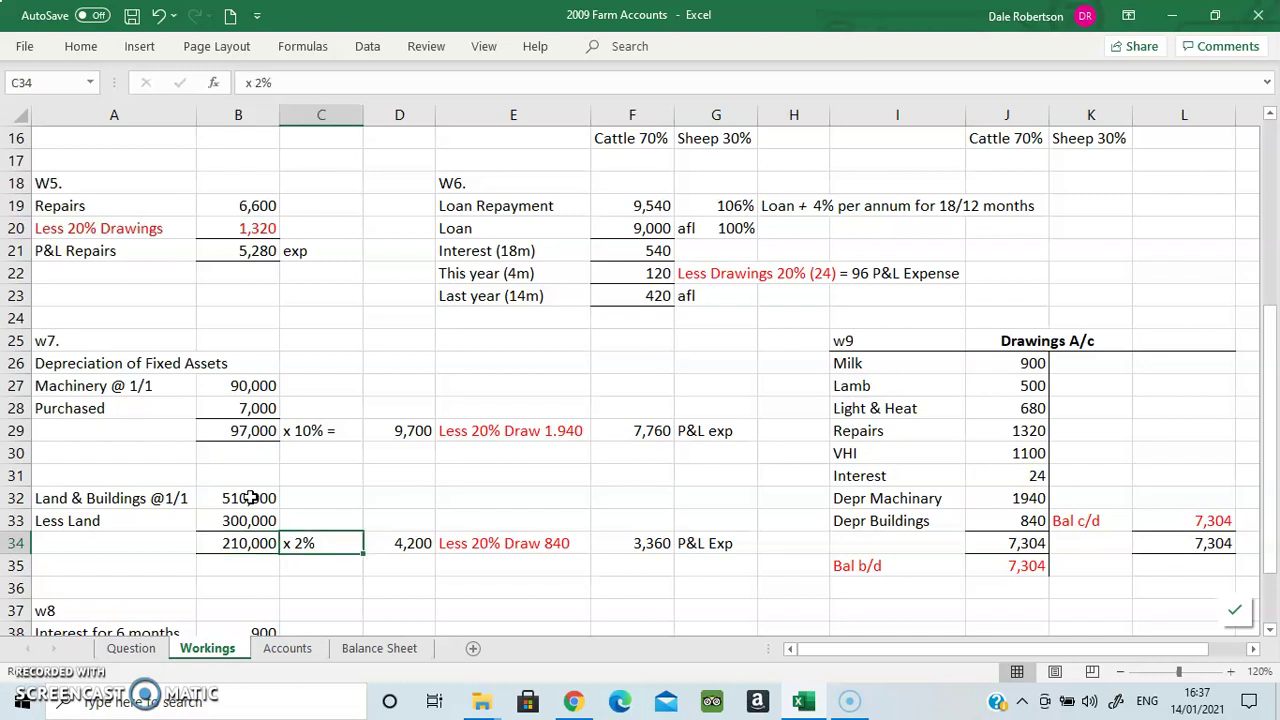
key(Right)
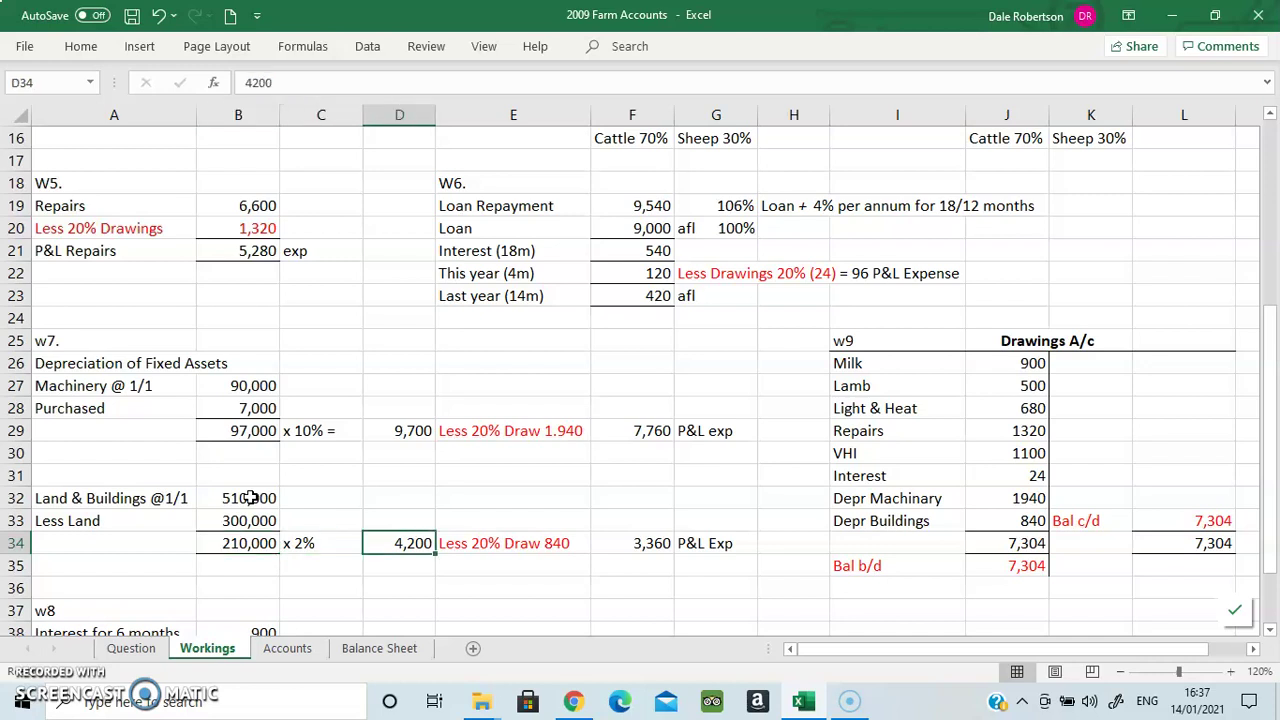
key(Right)
key(Right)
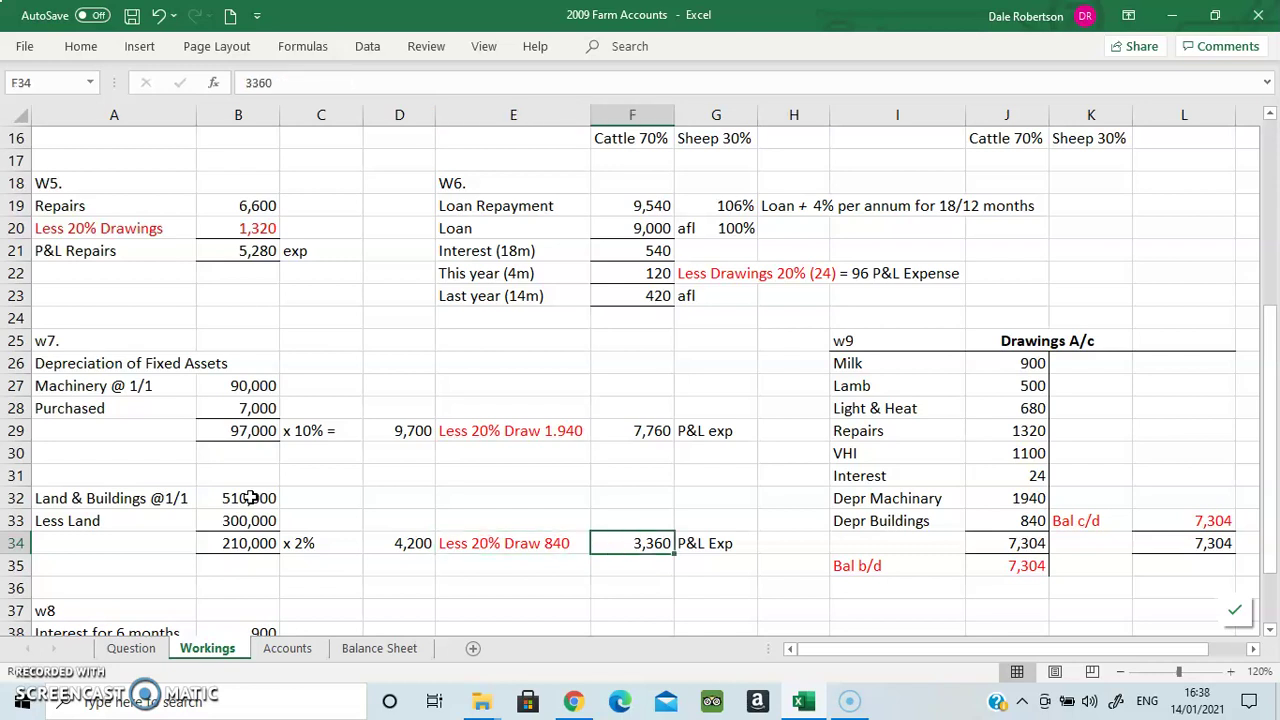
- Check the six months' interest from the 3% Investment Bond on the Question sheet against the first interest entry in W8
click(120, 650)
drag(1270, 262, 1267, 228)
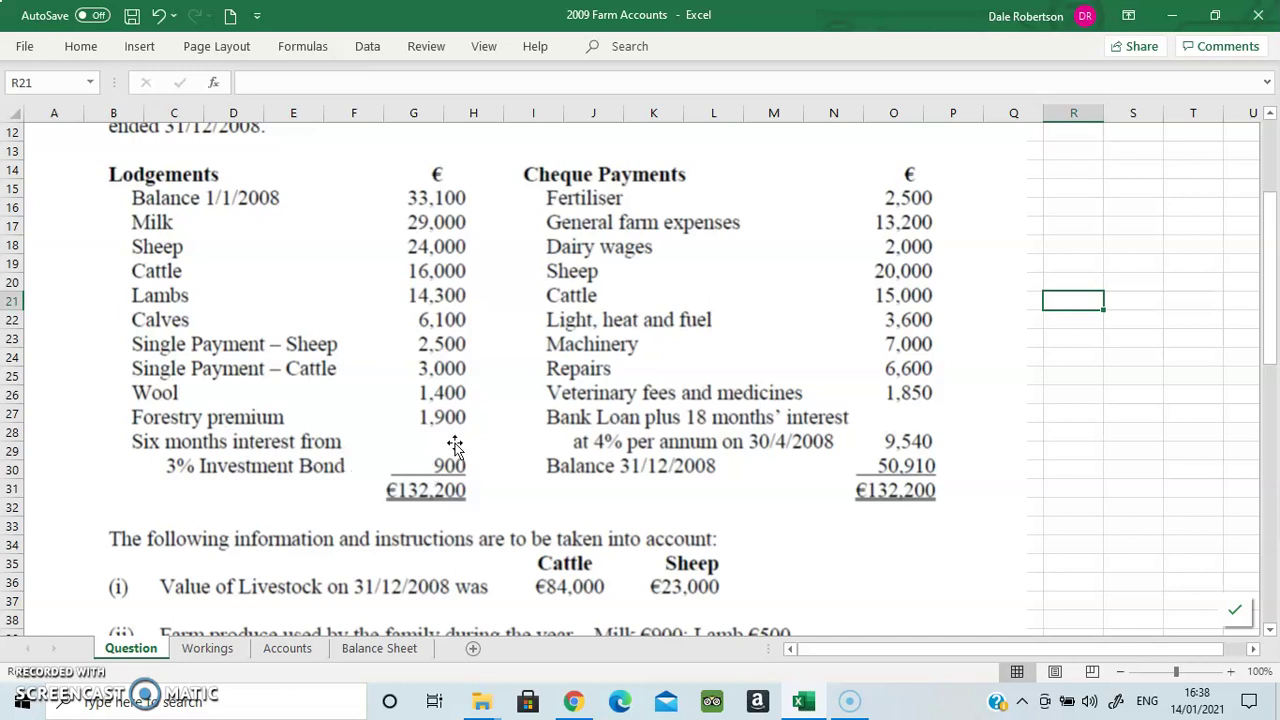
click(210, 649)
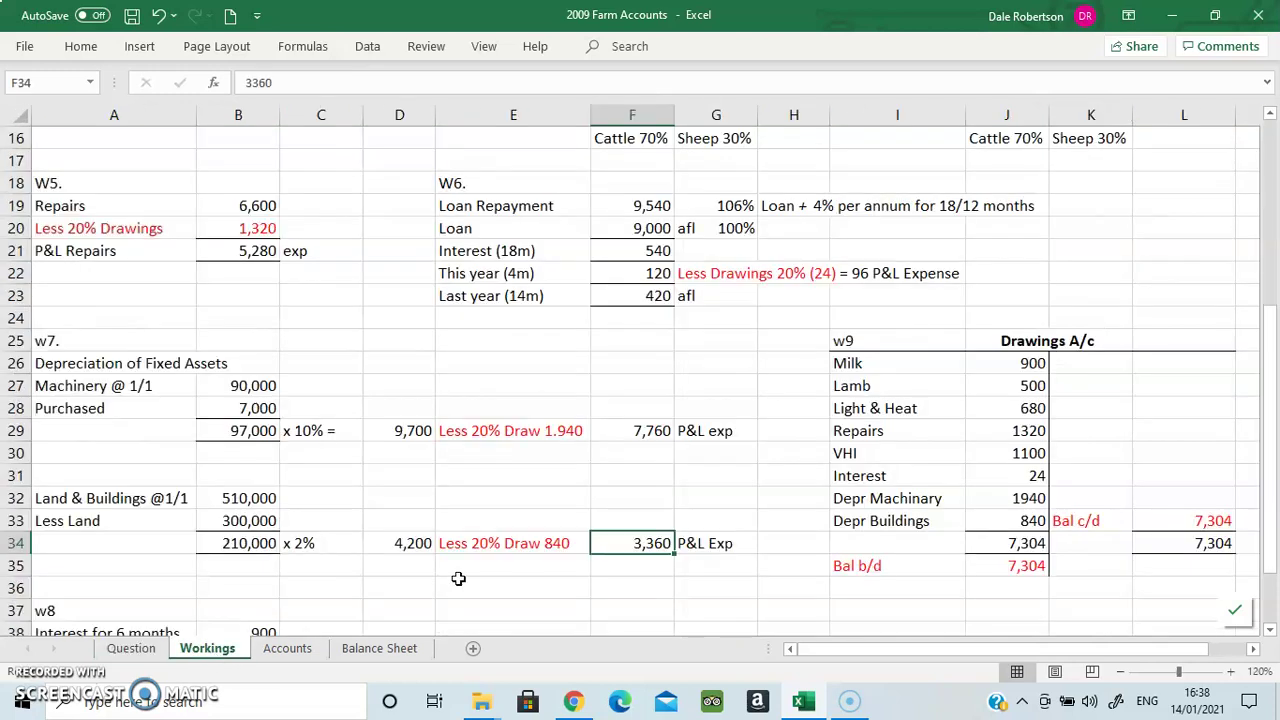
drag(1278, 420, 1278, 436)
click(160, 537)
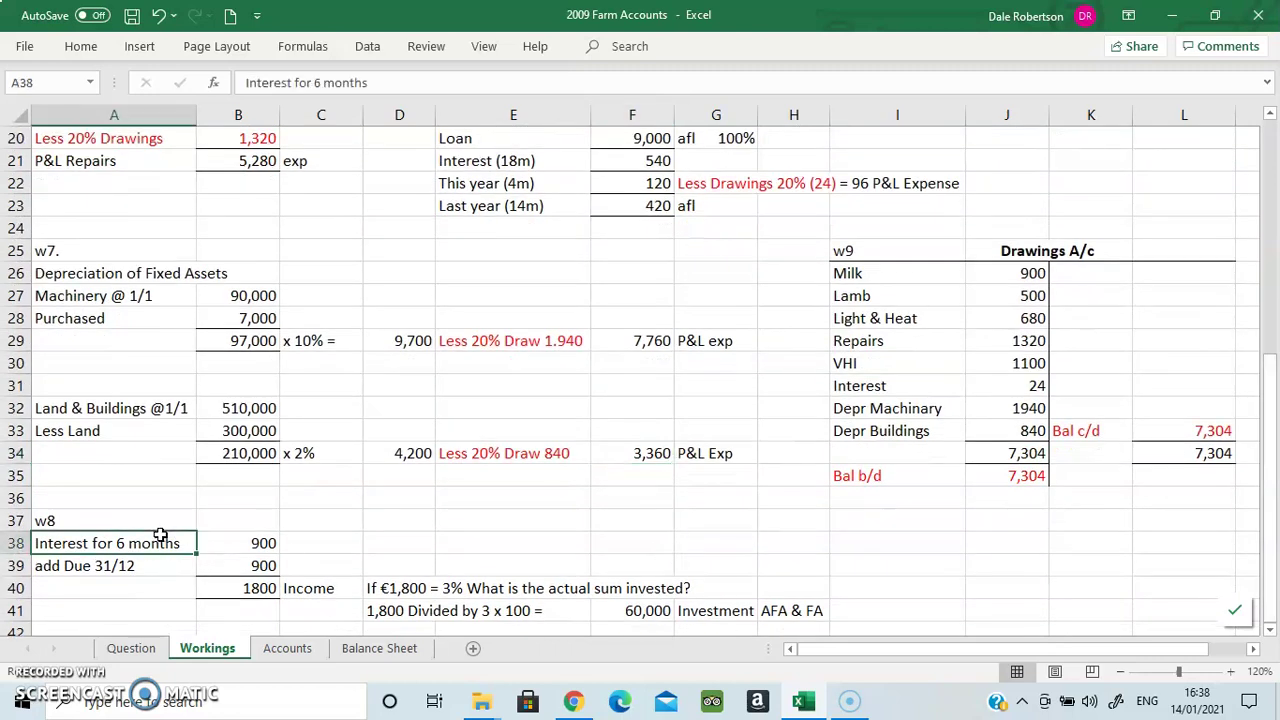
key(Right)
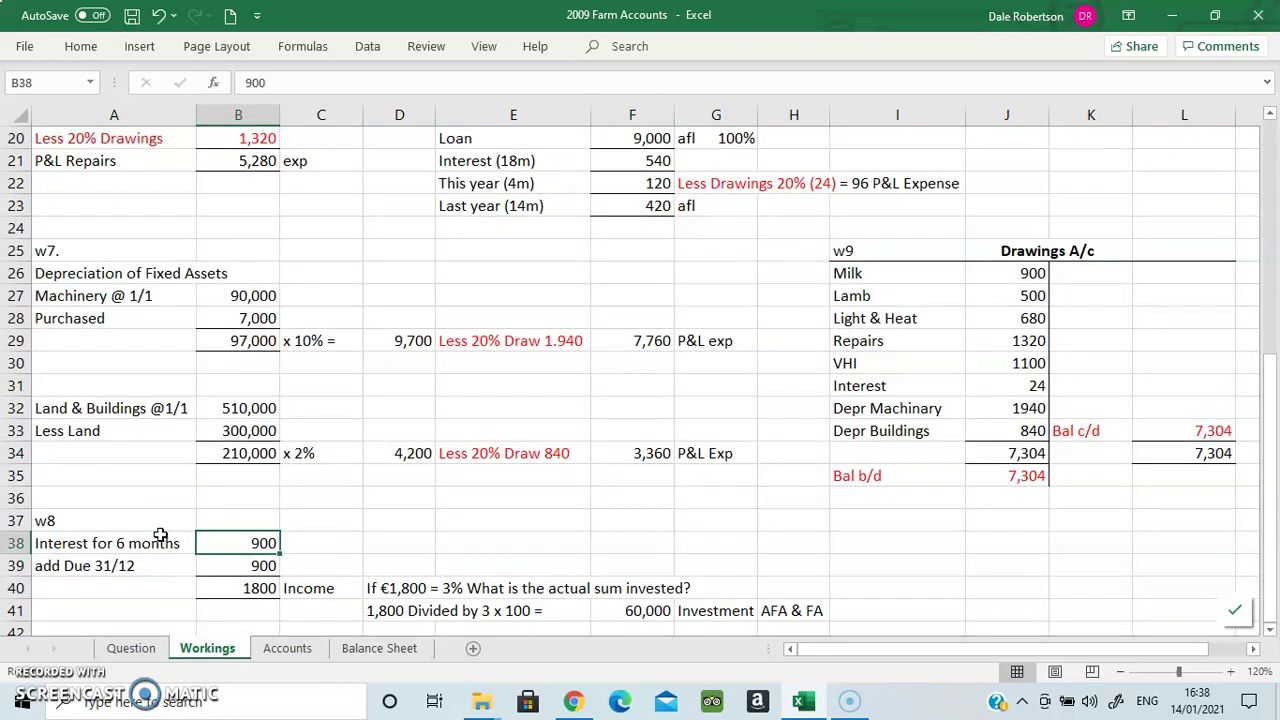
- Label the investment interest due at 31/12 in W8 with "ca" in the cell beside its amount
key(Down)
key(Left)
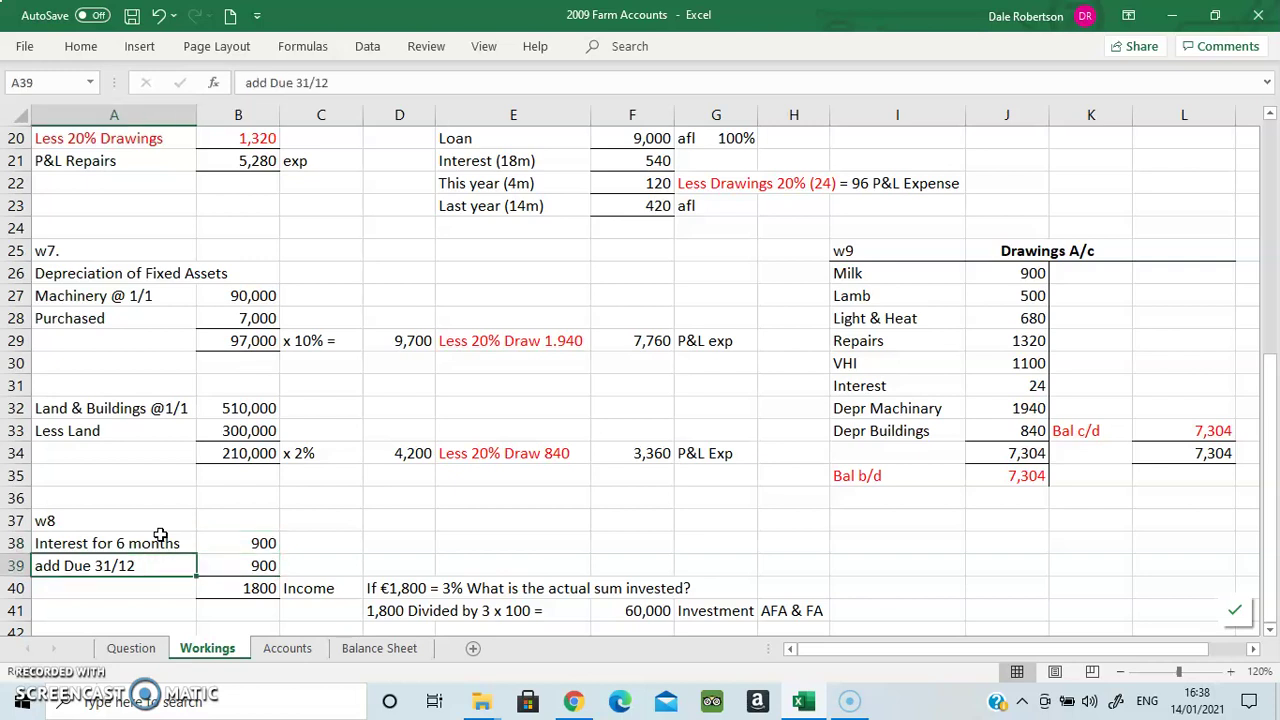
key(Right)
click(293, 566)
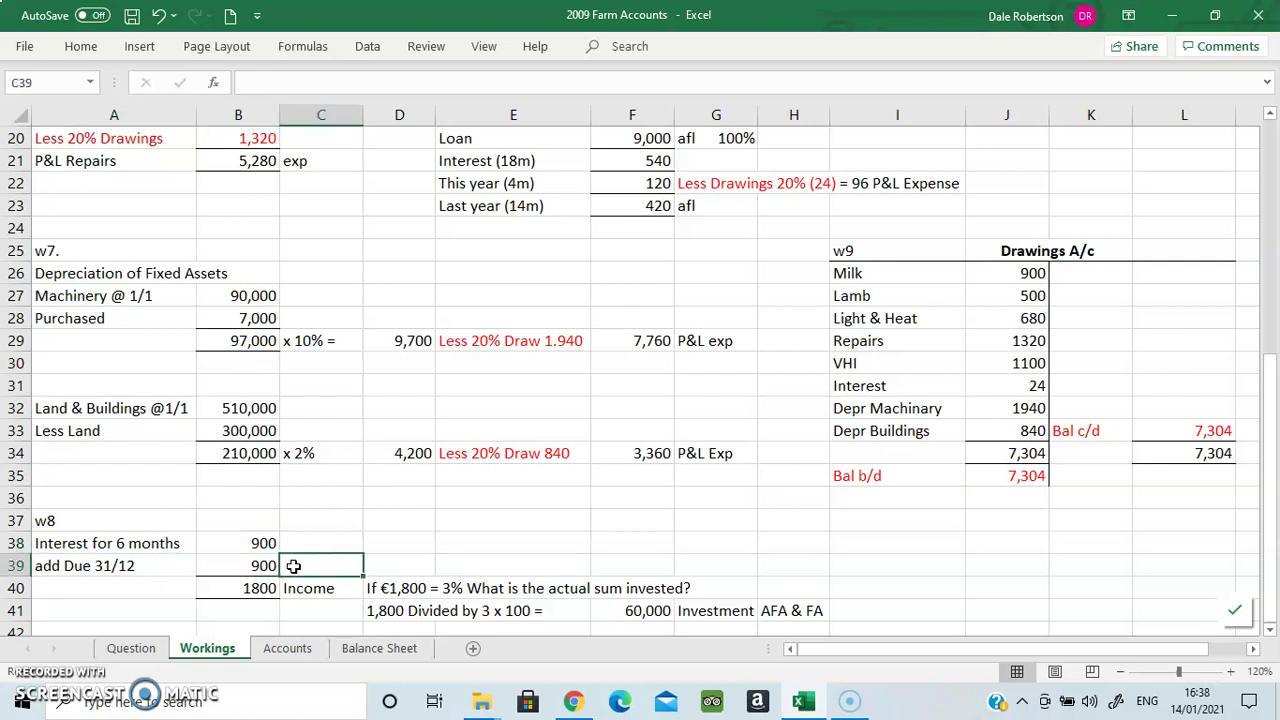
text(ca)
key(Escape)
key(Down)
key(Left)
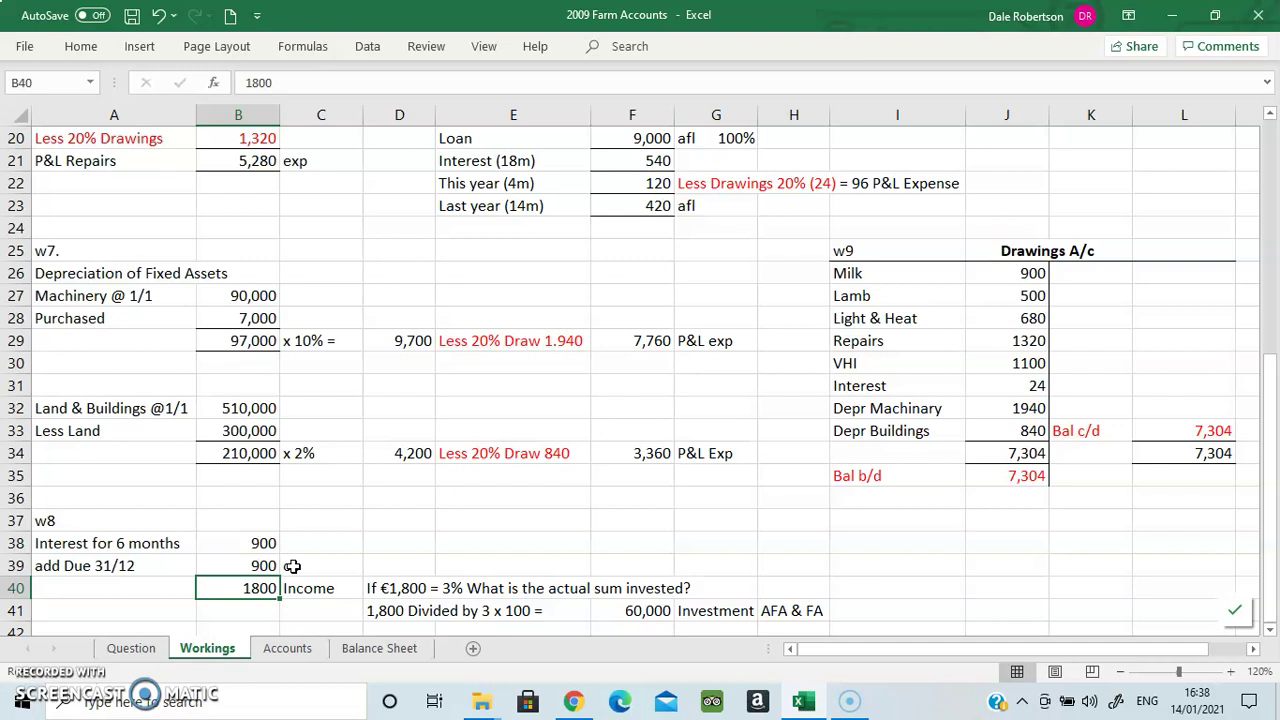
- Examine the total interest income in W8 and how the 3% rate gives the sum invested, including its AFA & FA label
key(Right)
key(Left)
key(Right)
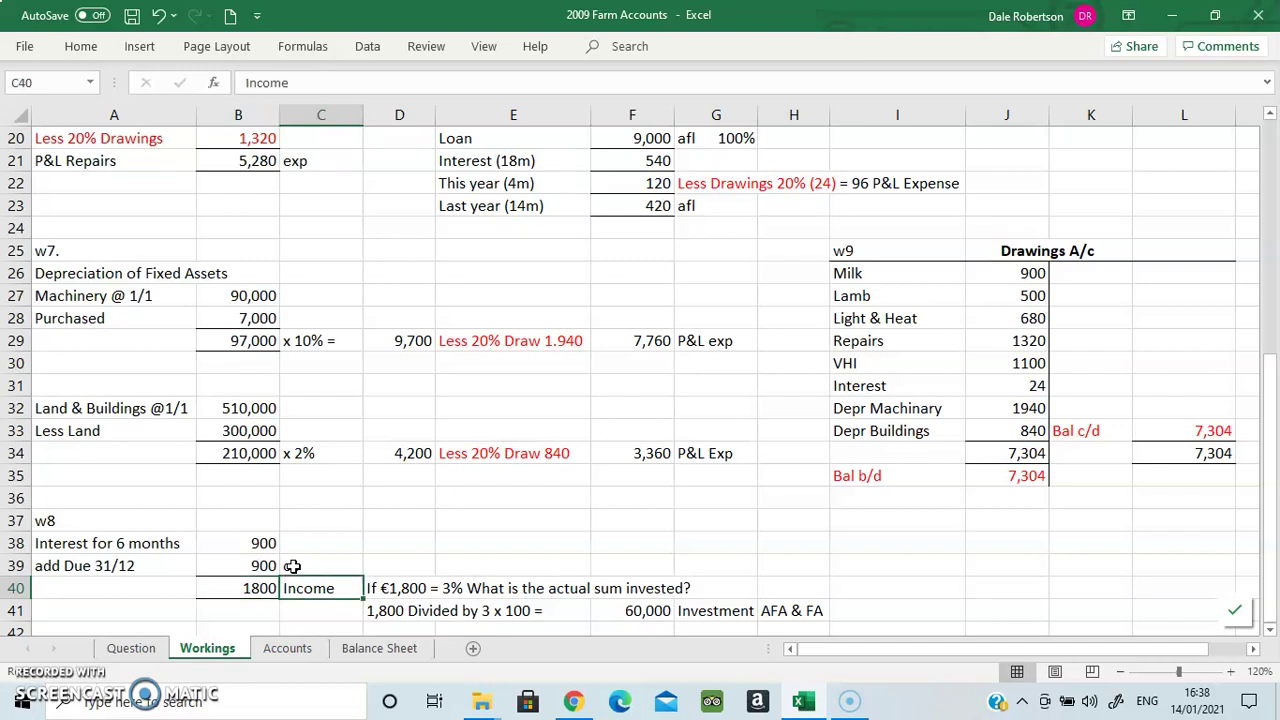
key(Right)
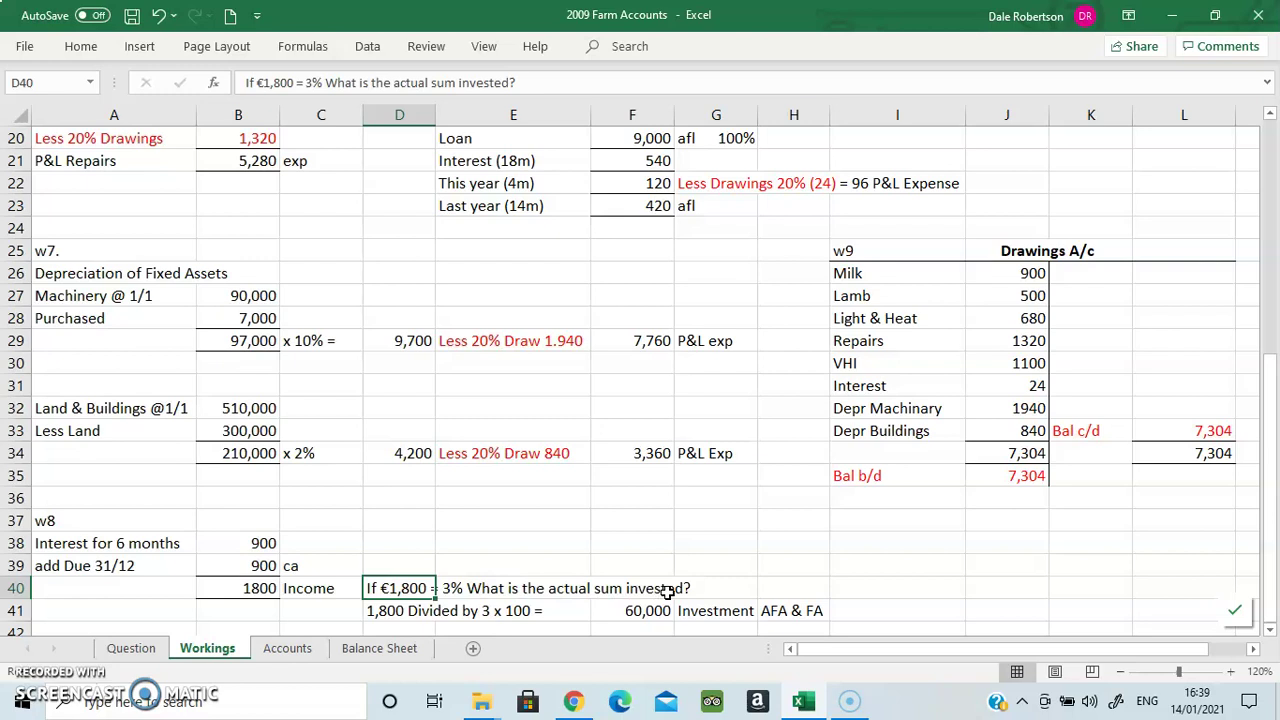
click(397, 612)
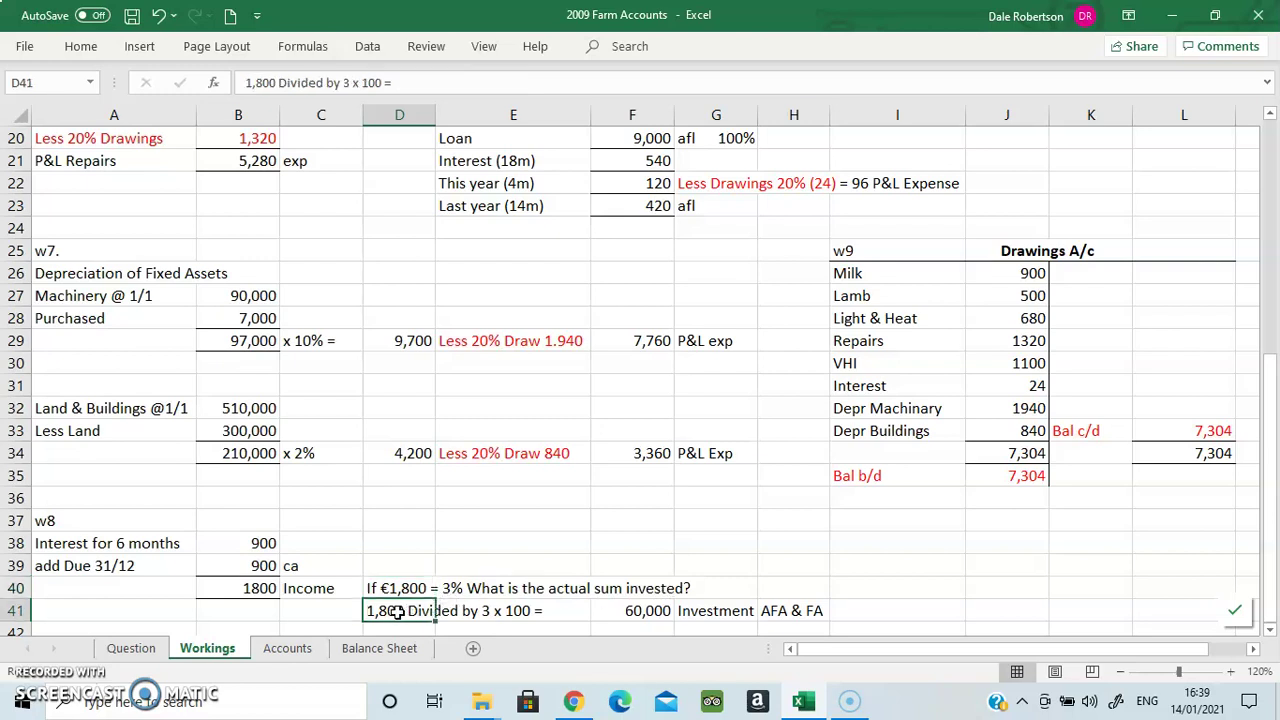
key(Right)
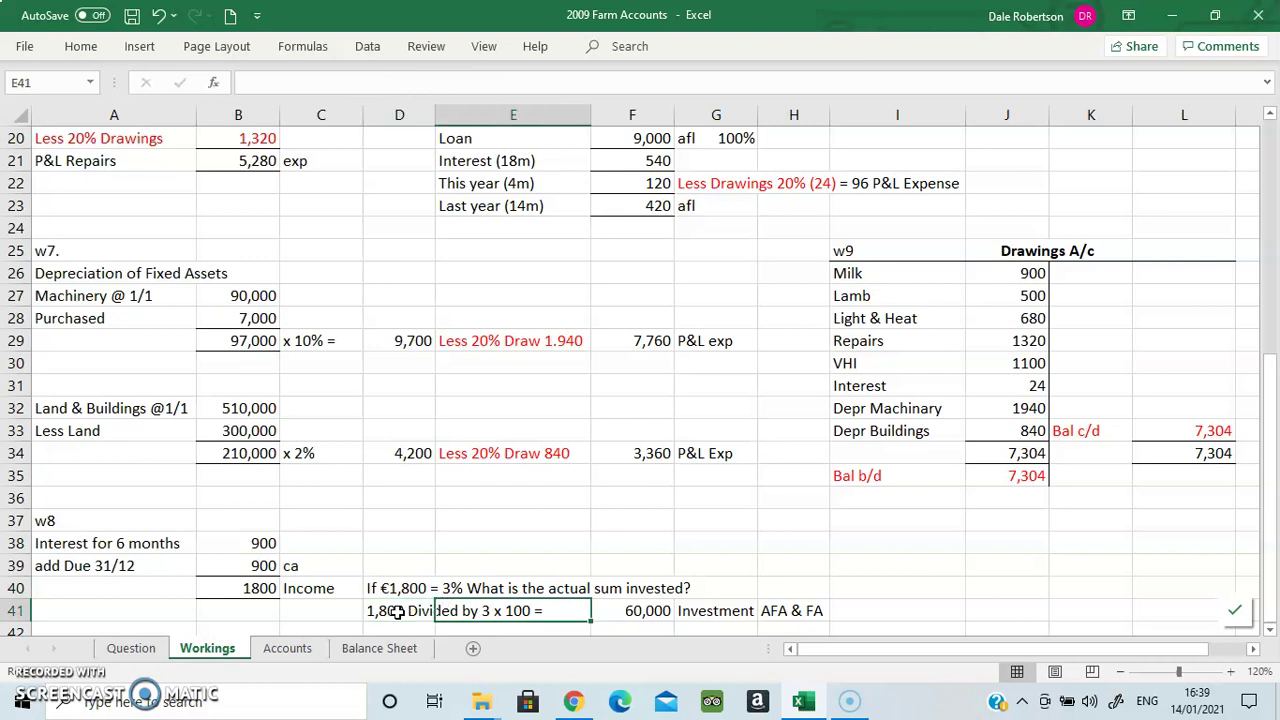
key(Right)
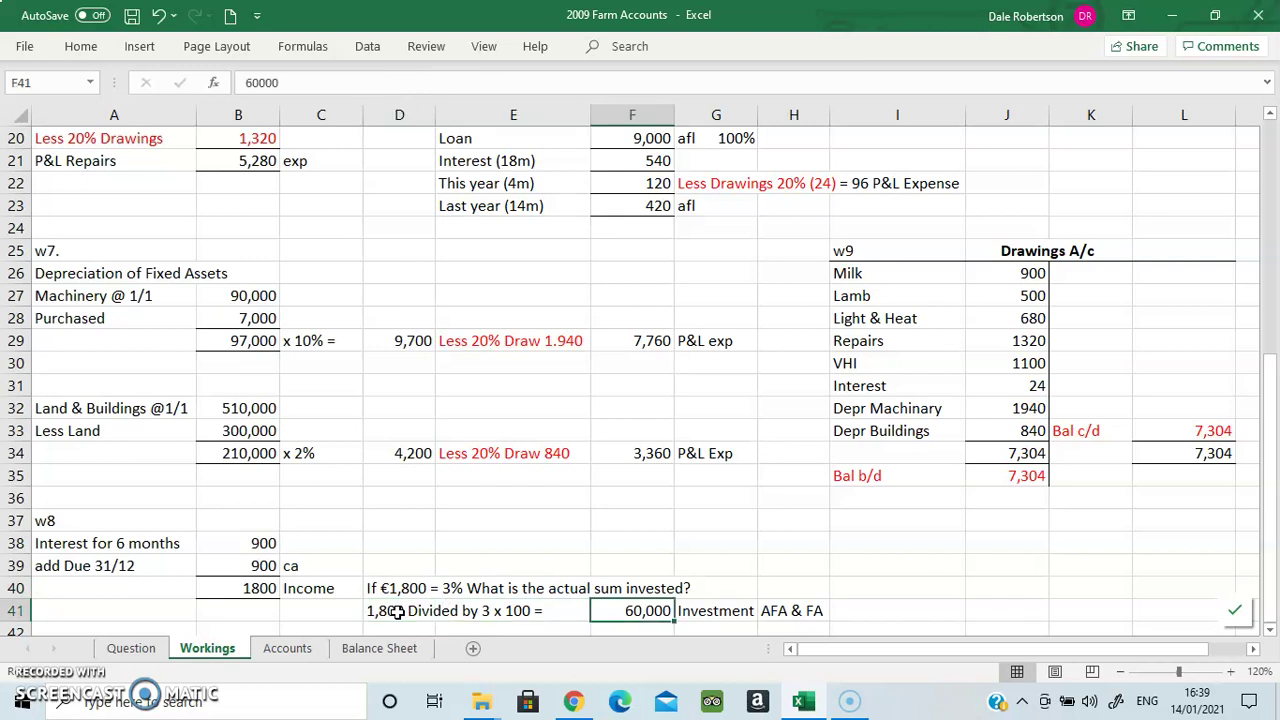
key(Right)
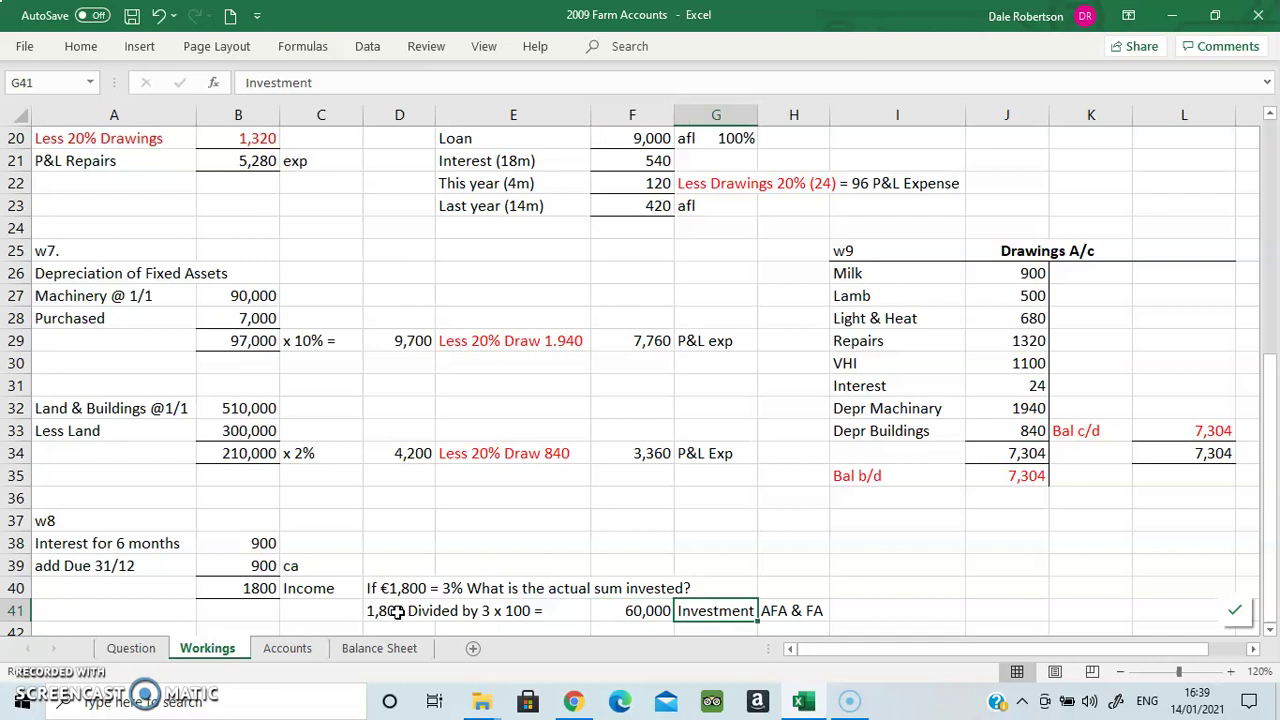
key(Right)
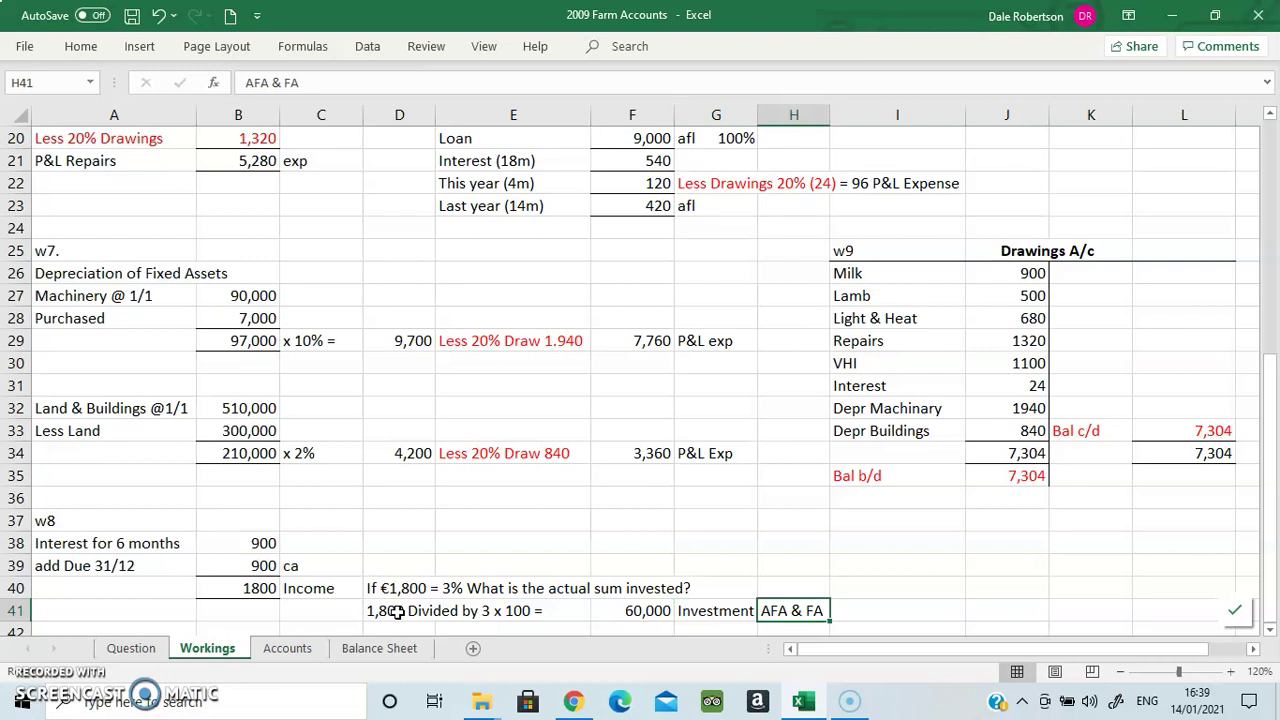
- Compare the milk and lamb entries in the W9 Drawings account with the family's farm produce note on the Question sheet
click(1011, 246)
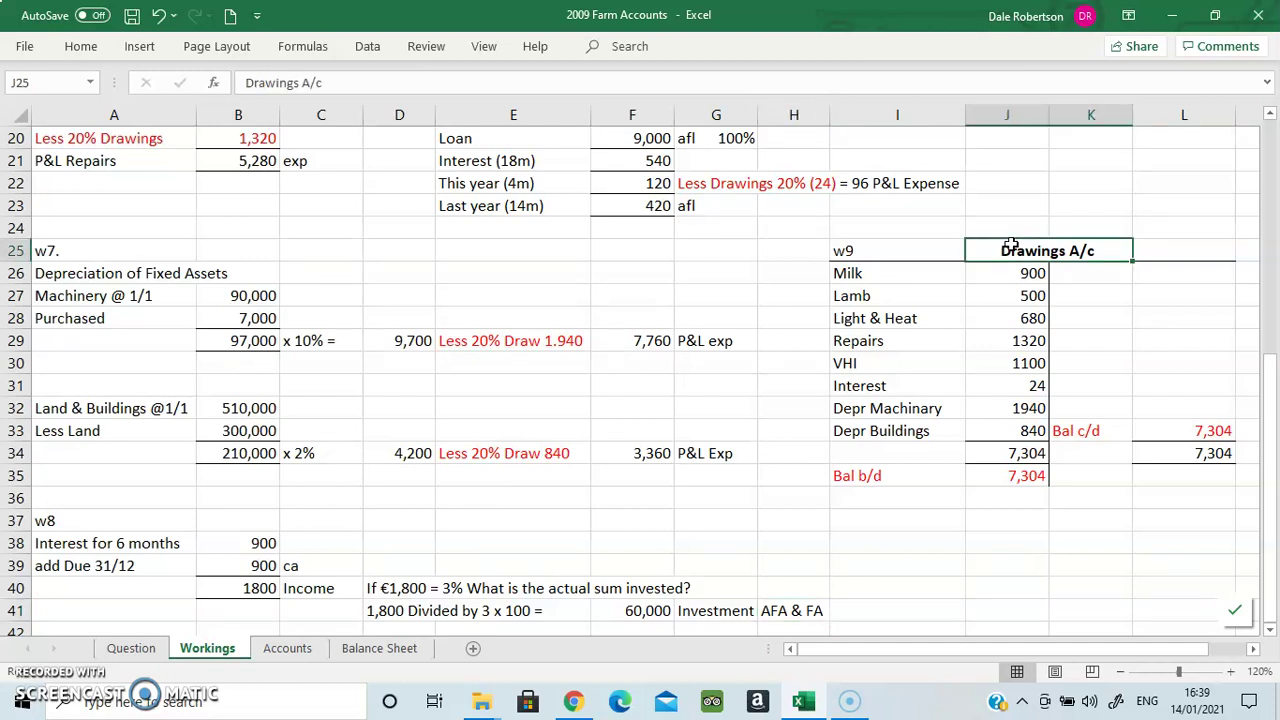
click(933, 277)
drag(933, 277, 975, 277)
key(Down)
key(Up)
key(Left)
key(Down)
key(Right)
key(Up)
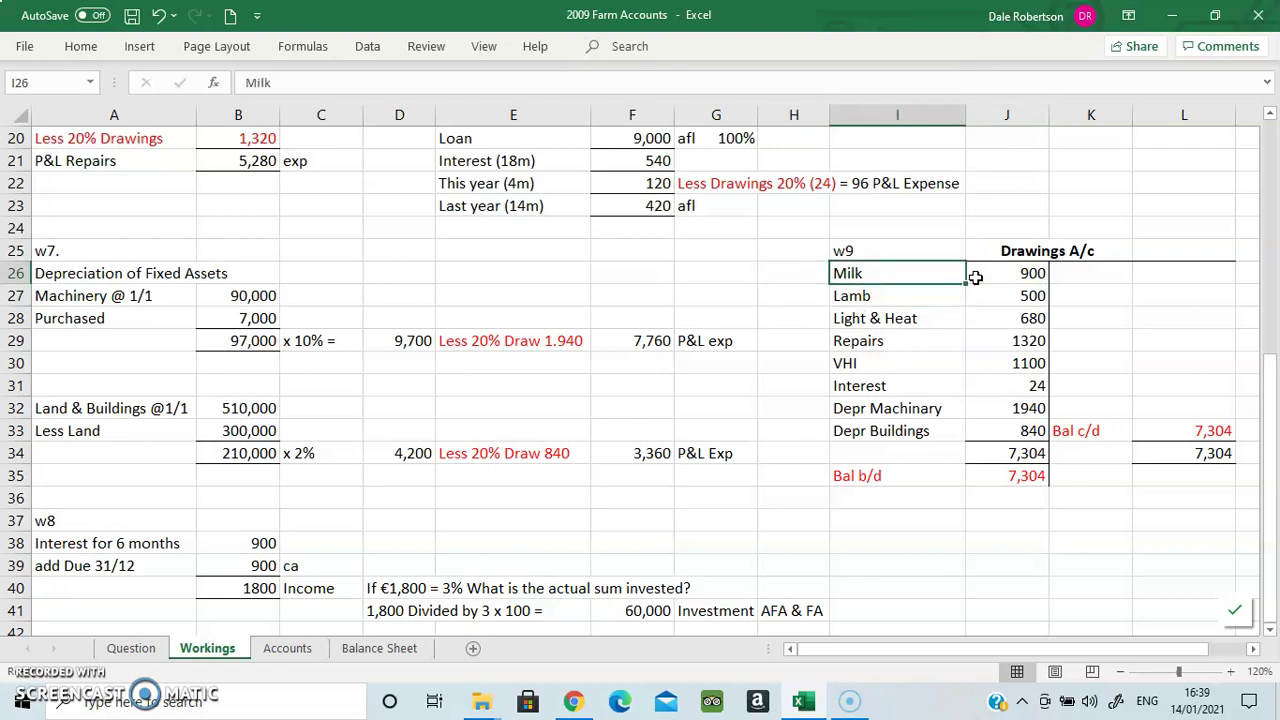
click(148, 652)
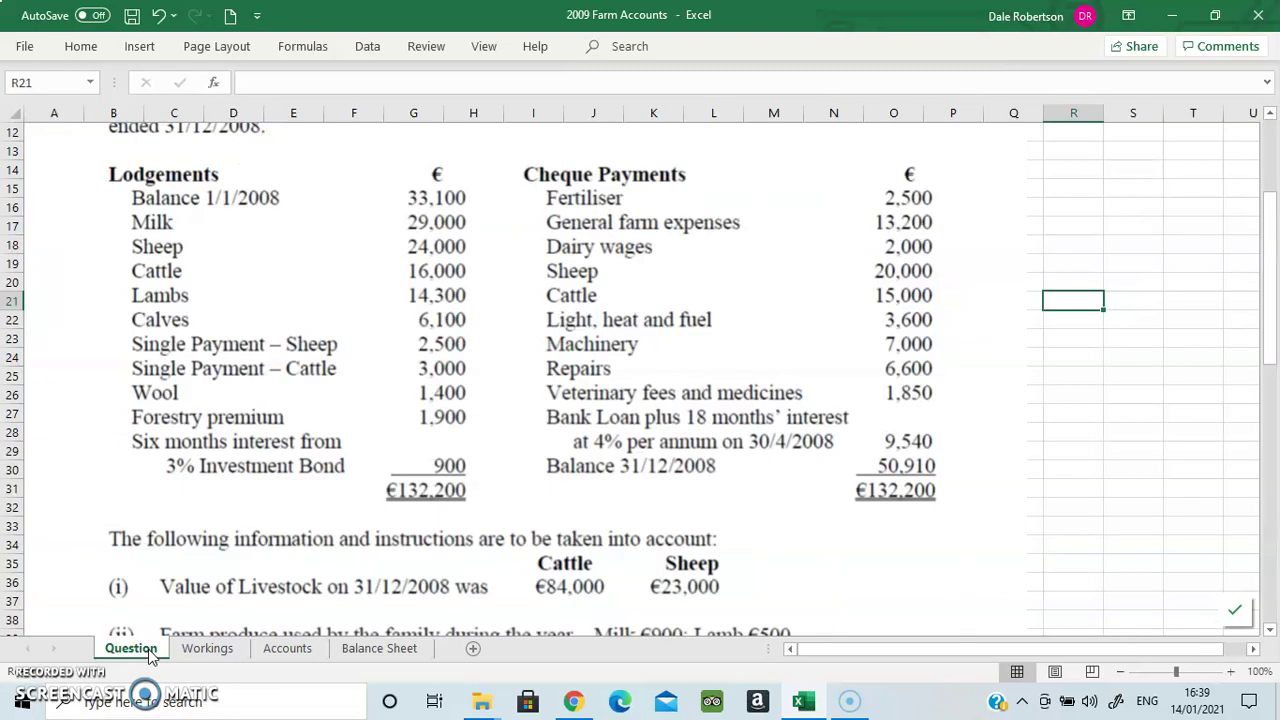
drag(1274, 222, 1273, 280)
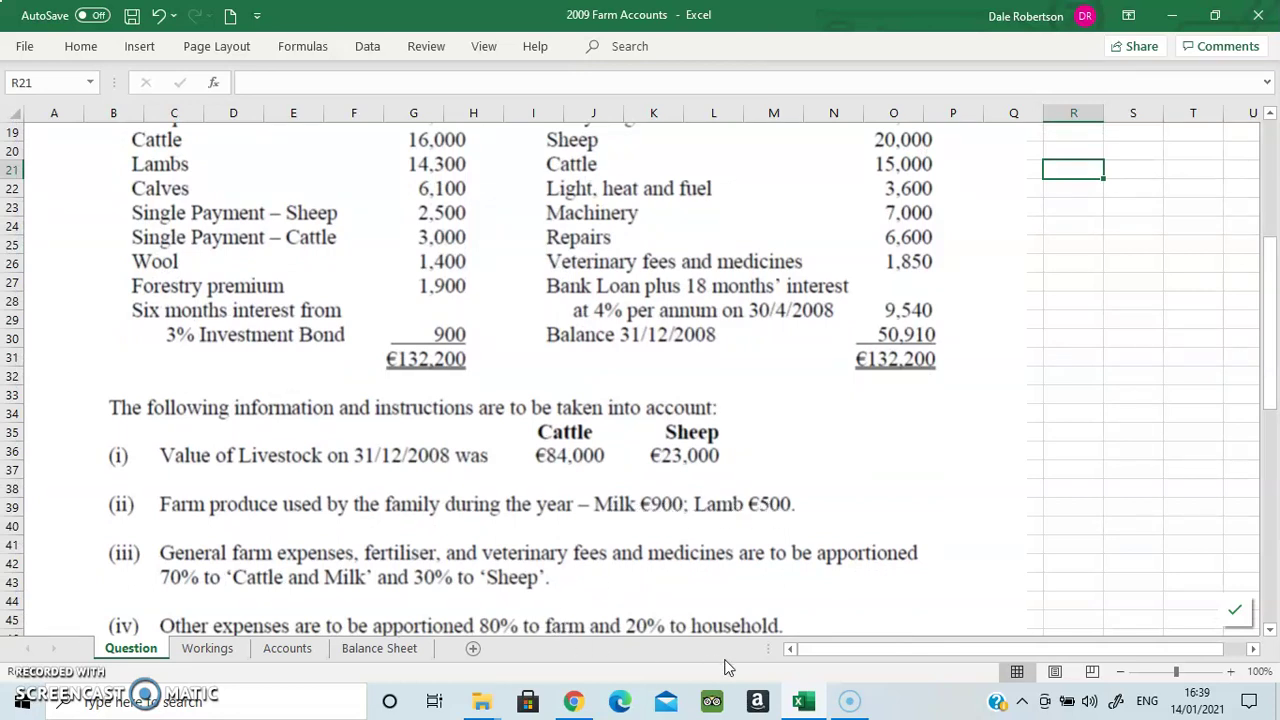
click(212, 648)
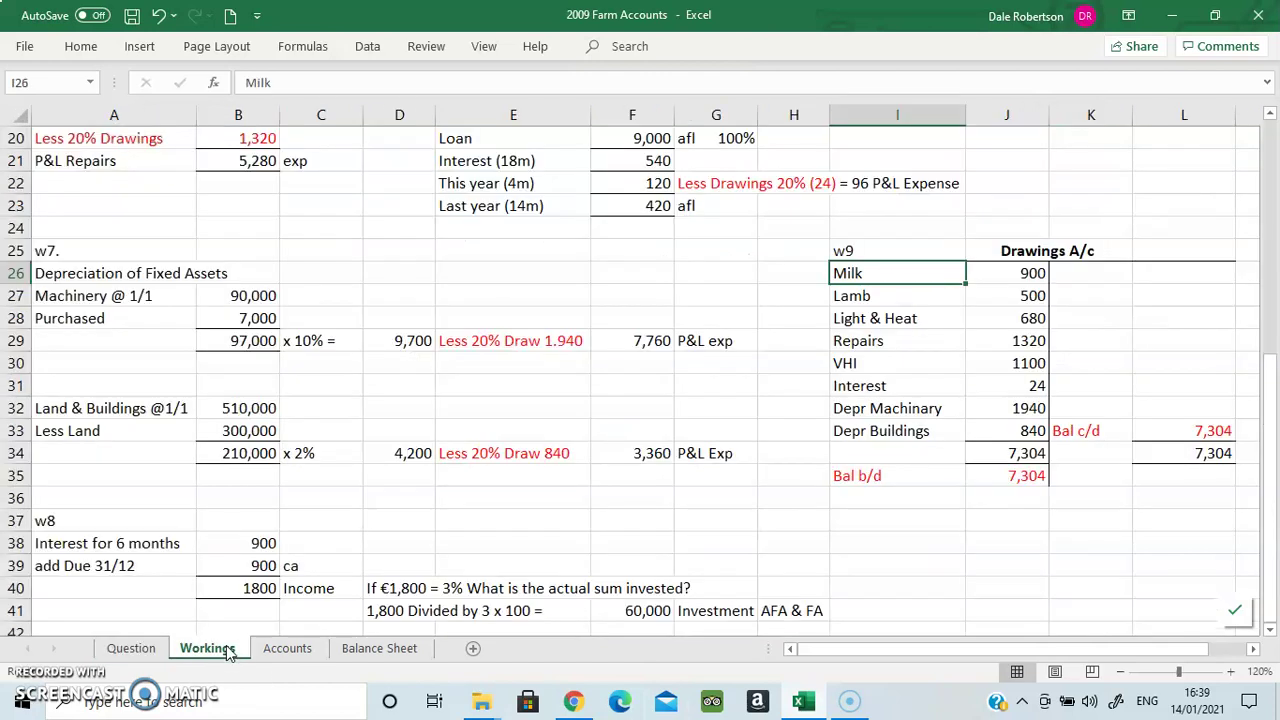
- Review each entry in the W9 Drawings account, from milk and lamb down to buildings depreciation, alongside the workings above
click(1035, 279)
key(Down)
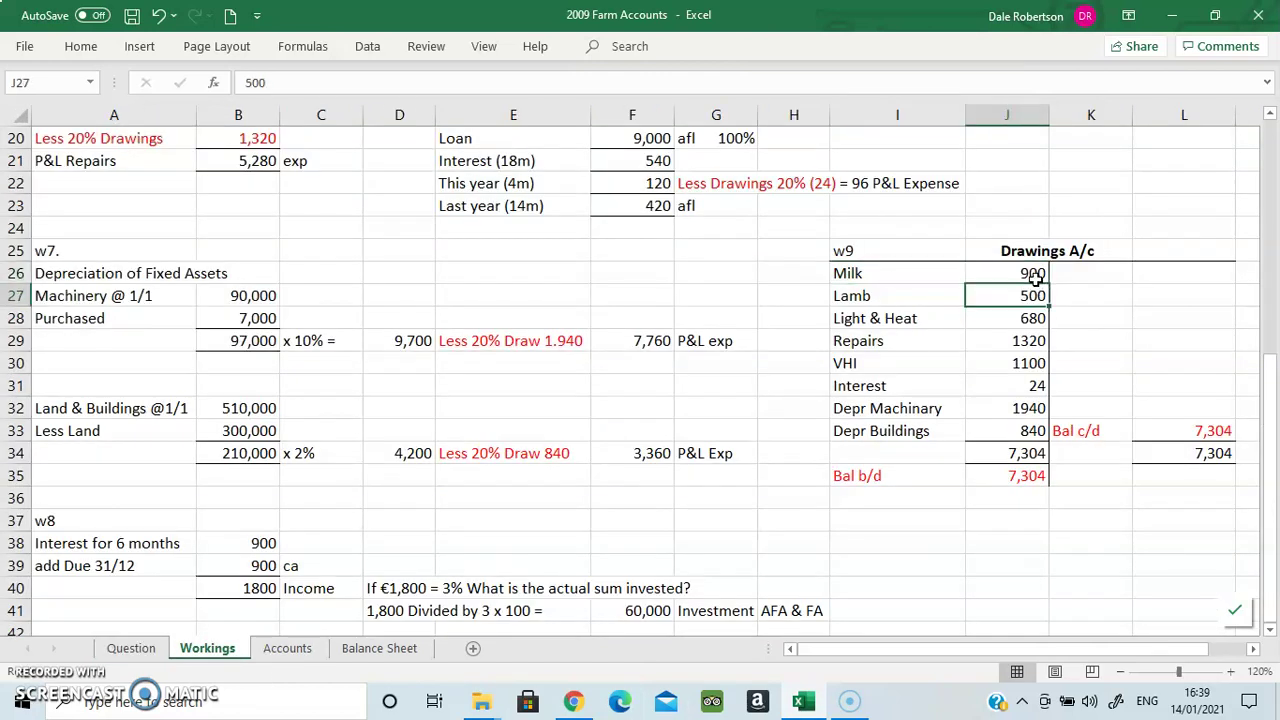
key(Down)
key(Down)
key(Down)
key(Down)
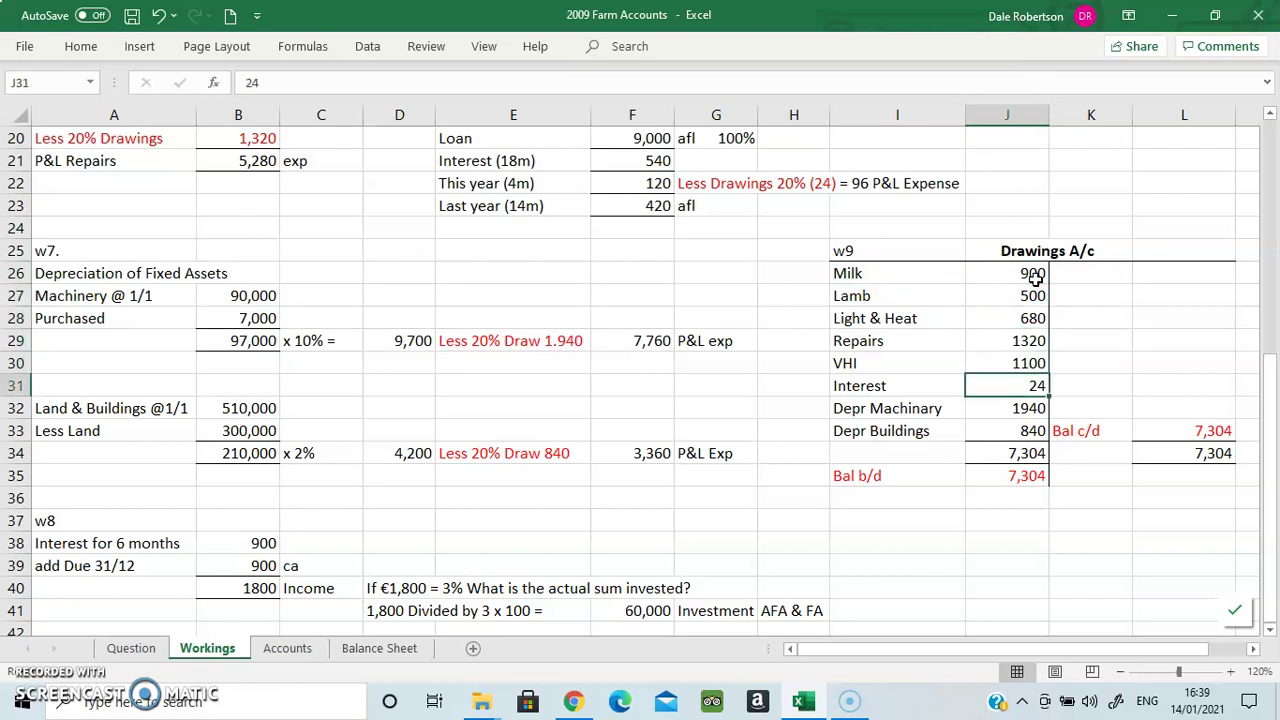
key(Down)
key(Down)
key(Up)
key(Up)
key(Up)
key(Up)
drag(1270, 381, 1276, 326)
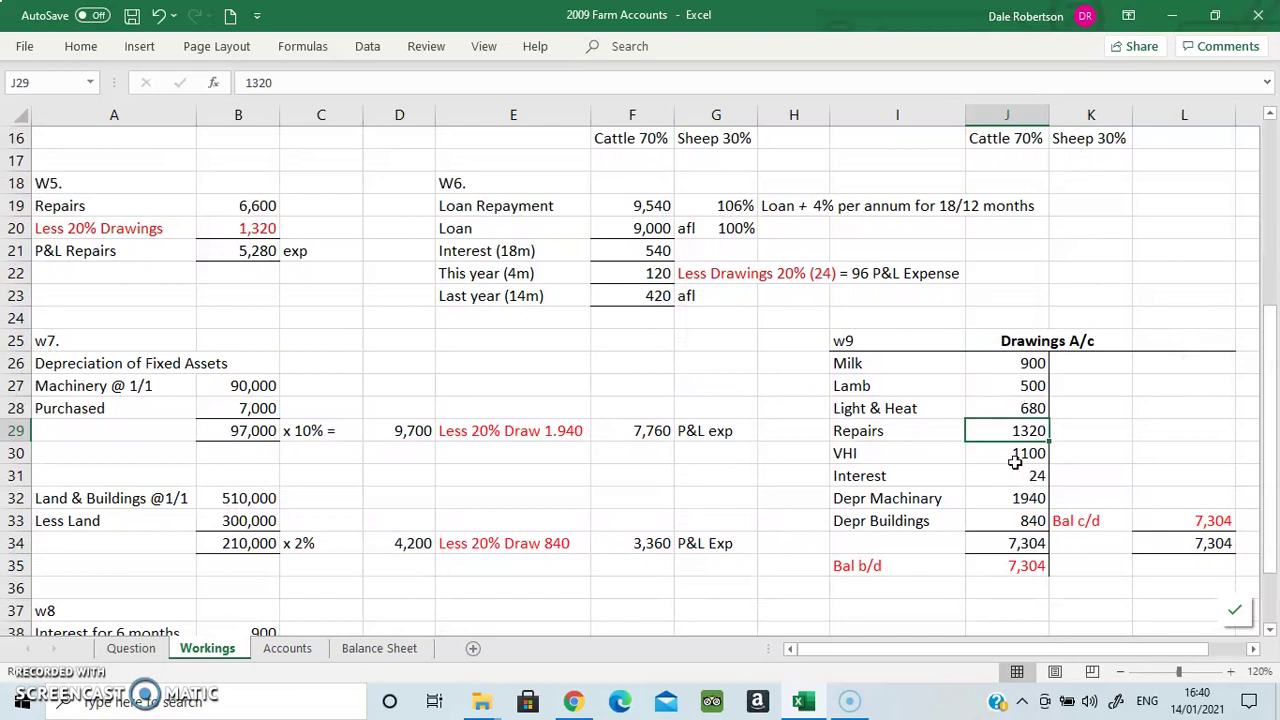
- Examine how the Drawings account is balanced, comparing the totals on both sides with the balance c/d and balance b/d
click(1015, 543)
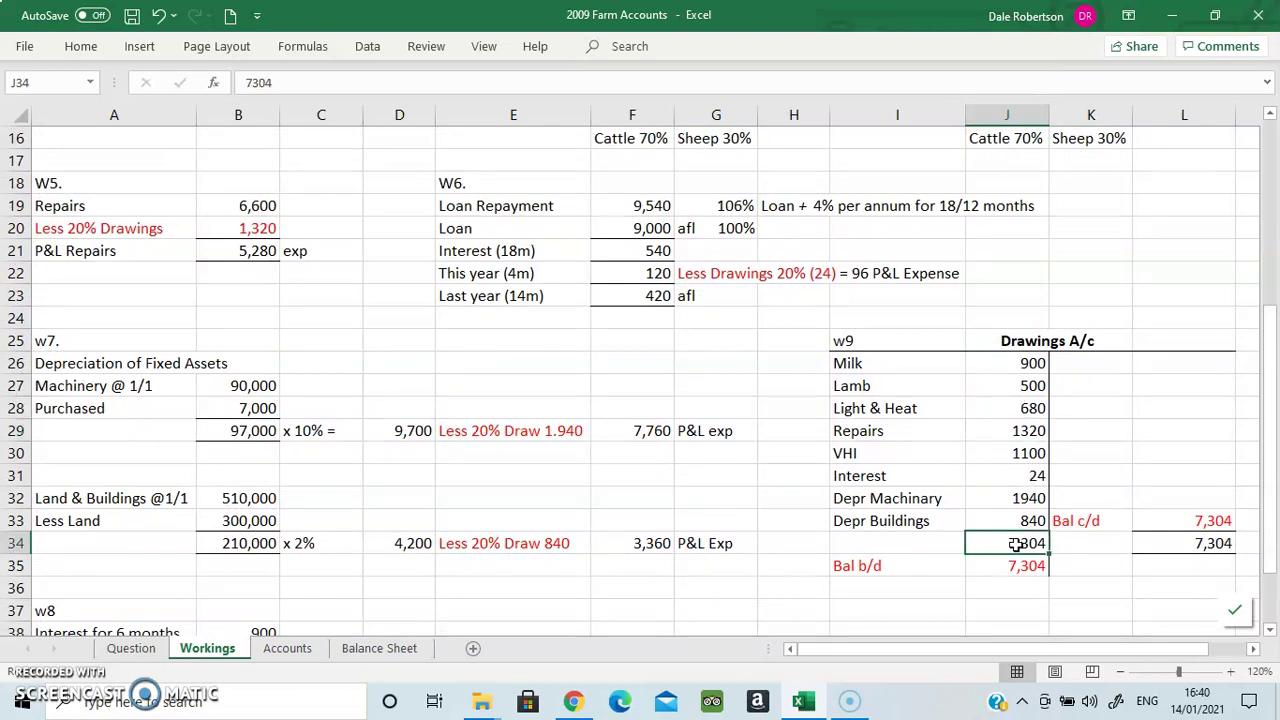
click(1192, 543)
click(1032, 543)
key(Right)
key(Right)
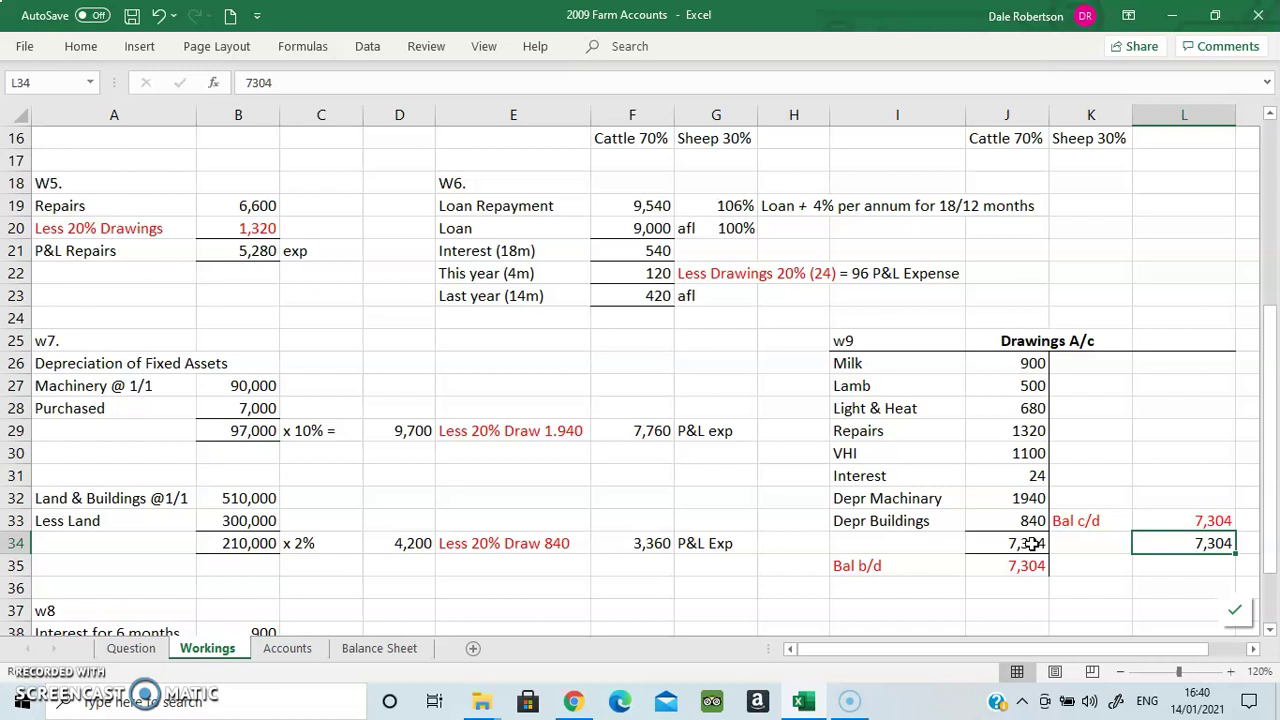
key(Up)
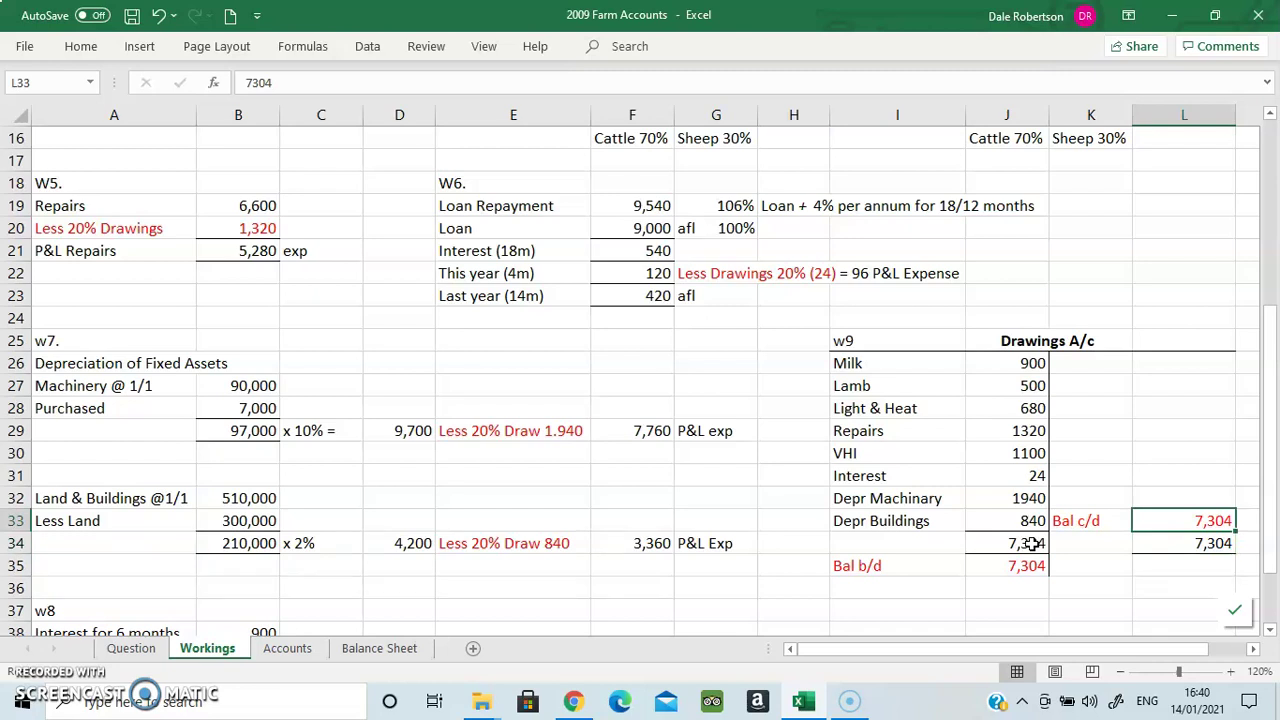
key(Left)
key(Down)
key(Left)
key(Down)
key(Left)
key(Right)
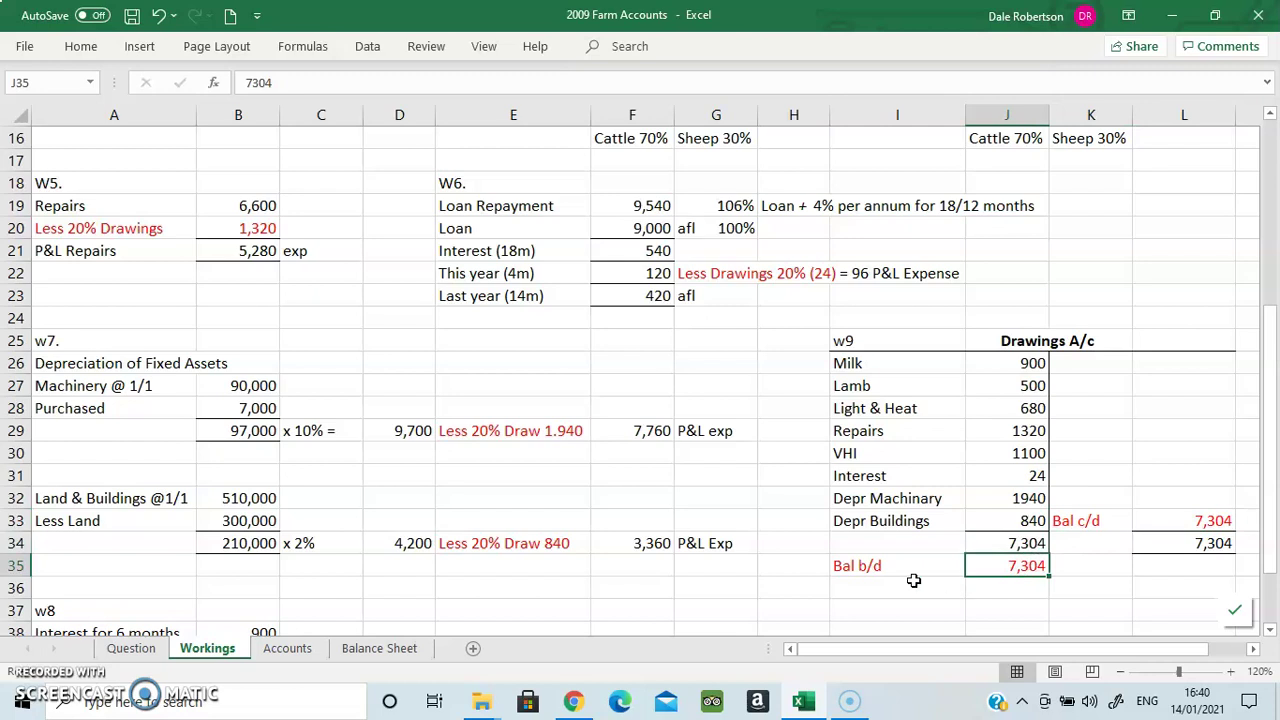